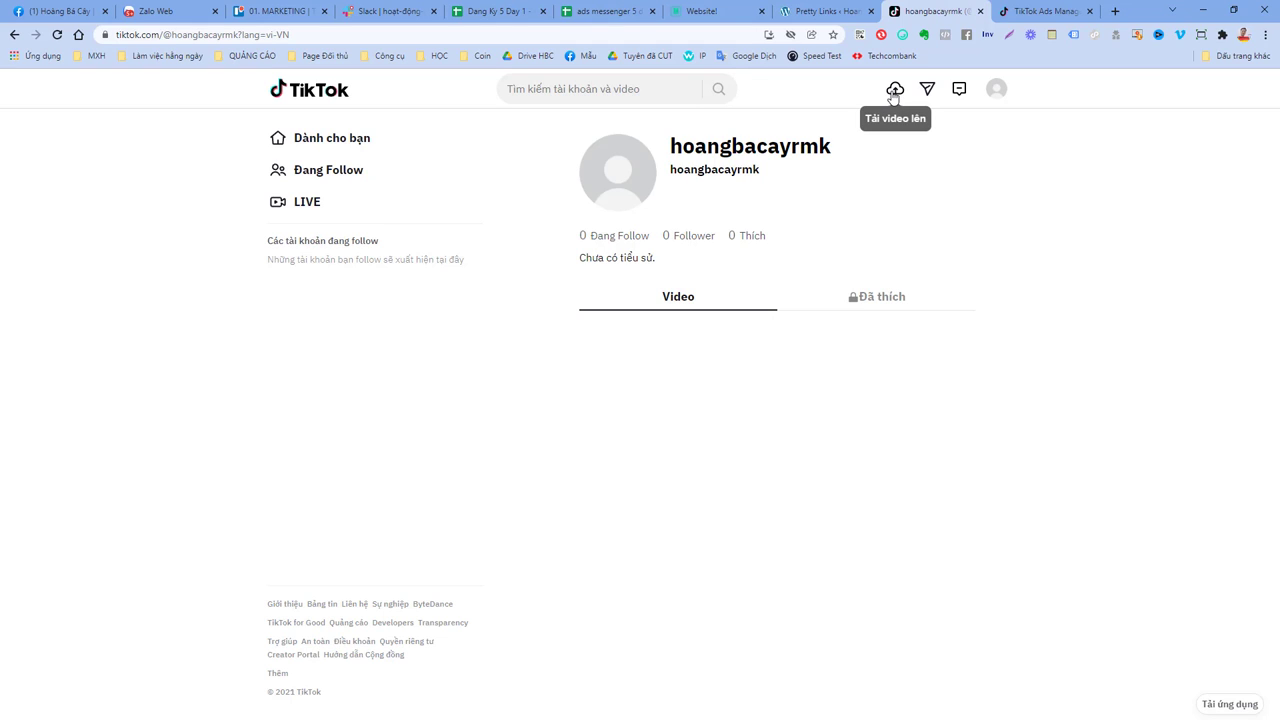
Step: Upload the video "5 day kb_gõ búa_tiktok_v2" from the Video ads folder inside "ảnh video quảng cáo"
{"action": "left_click", "coordinate": [893, 90]}
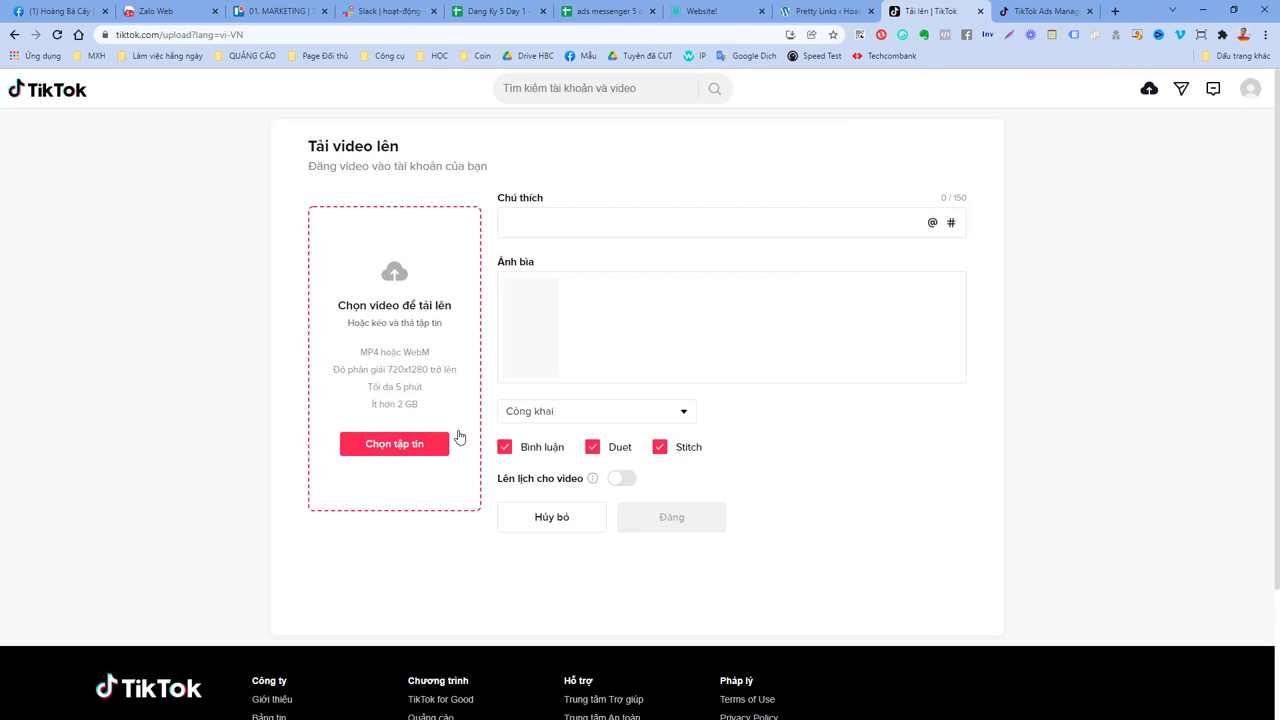
{"action": "left_click", "coordinate": [401, 444]}
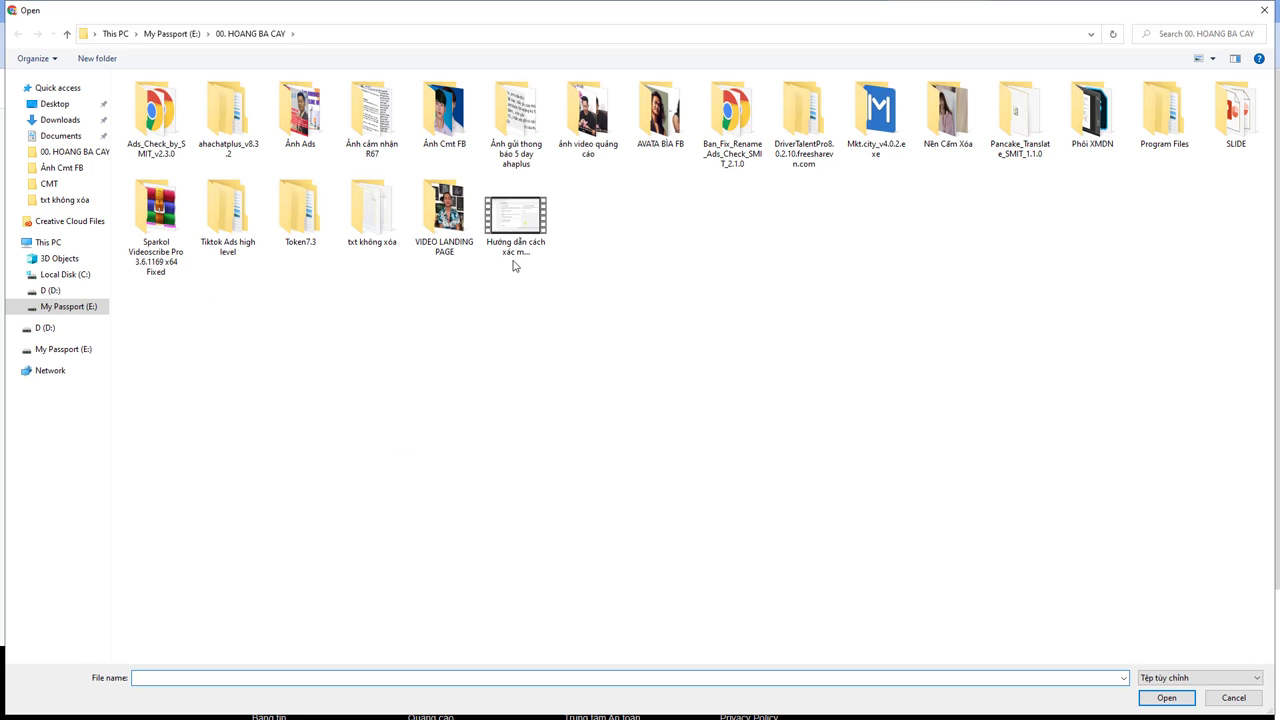
{"action": "double_click", "coordinate": [588, 120]}
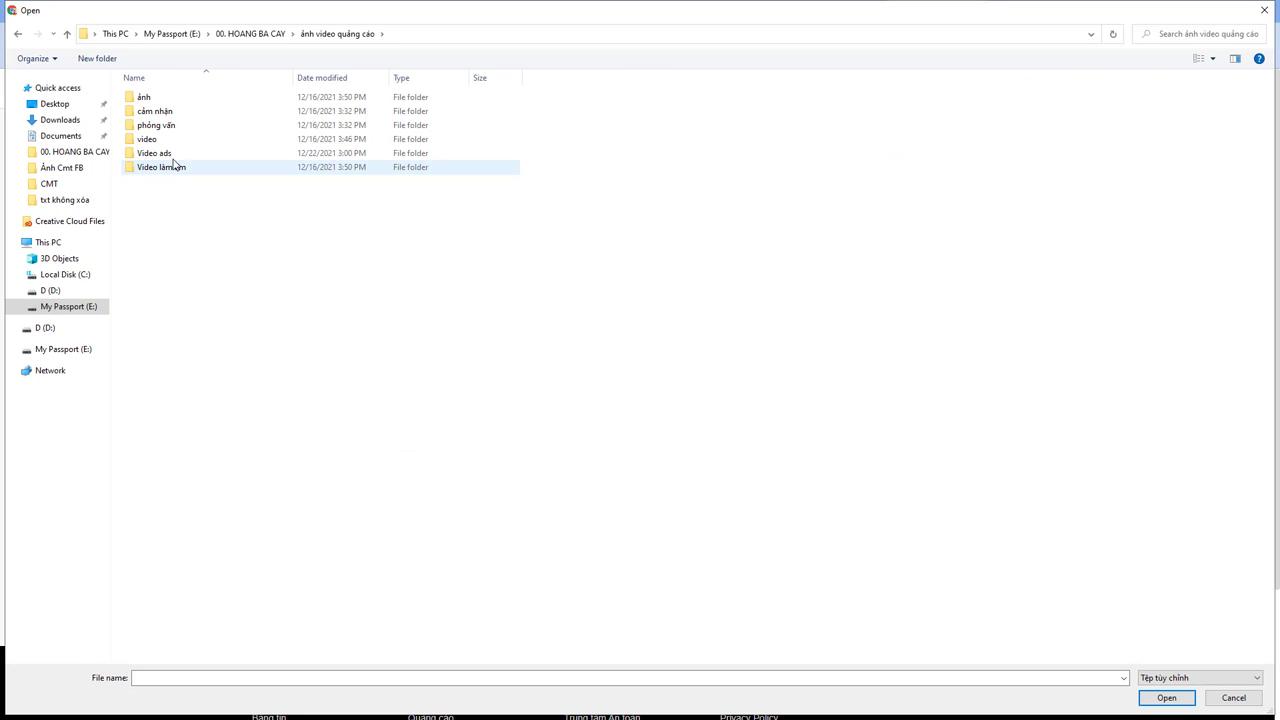
{"action": "double_click", "coordinate": [172, 156]}
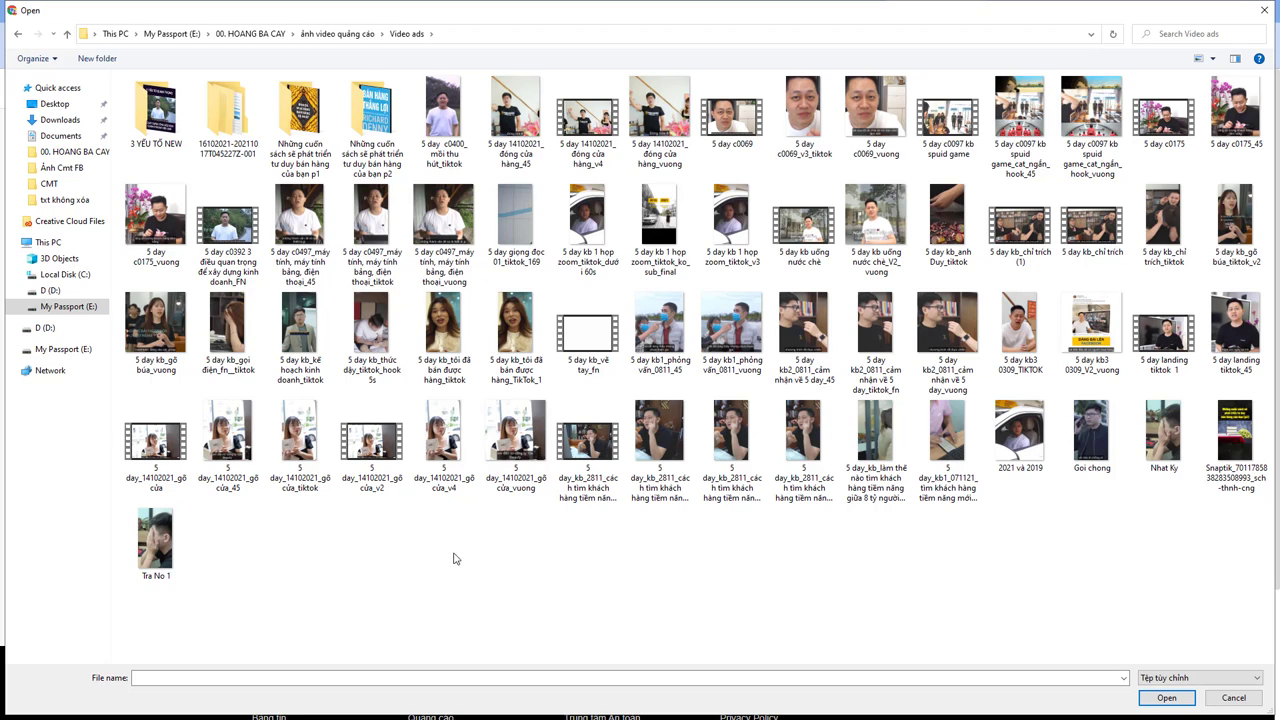
{"action": "left_click", "coordinate": [1226, 242]}
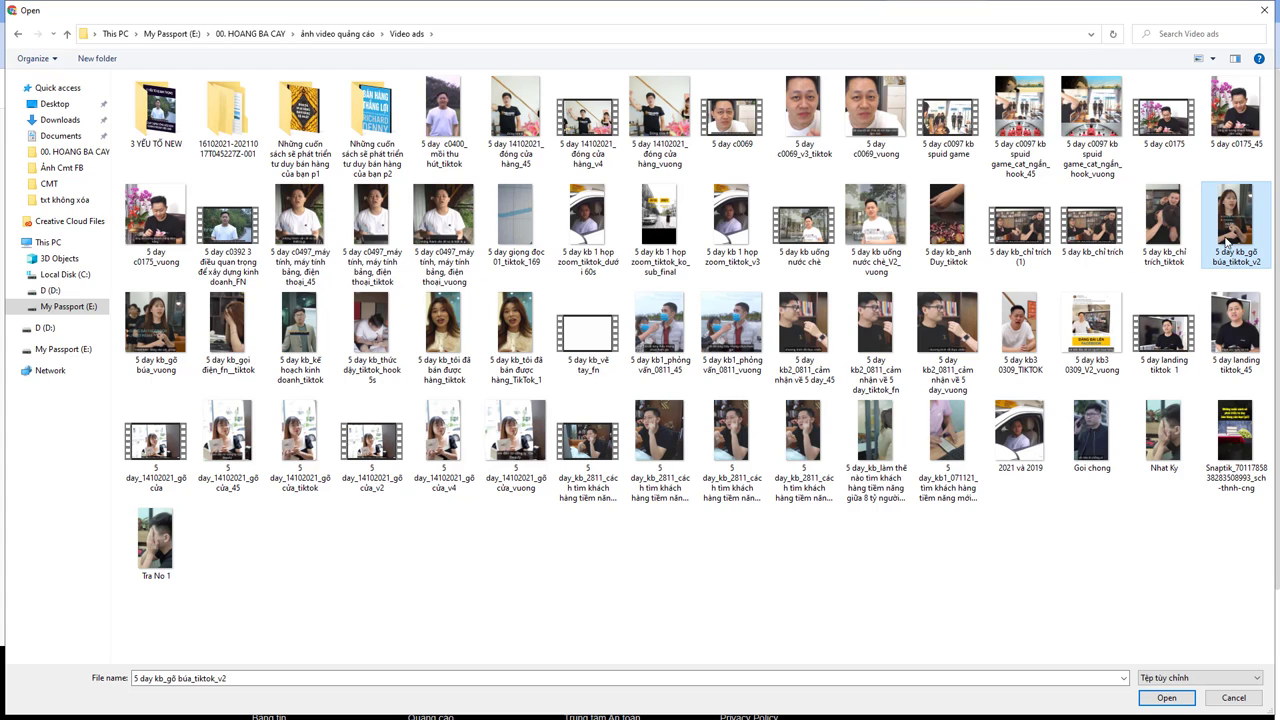
{"action": "left_click", "coordinate": [1153, 698]}
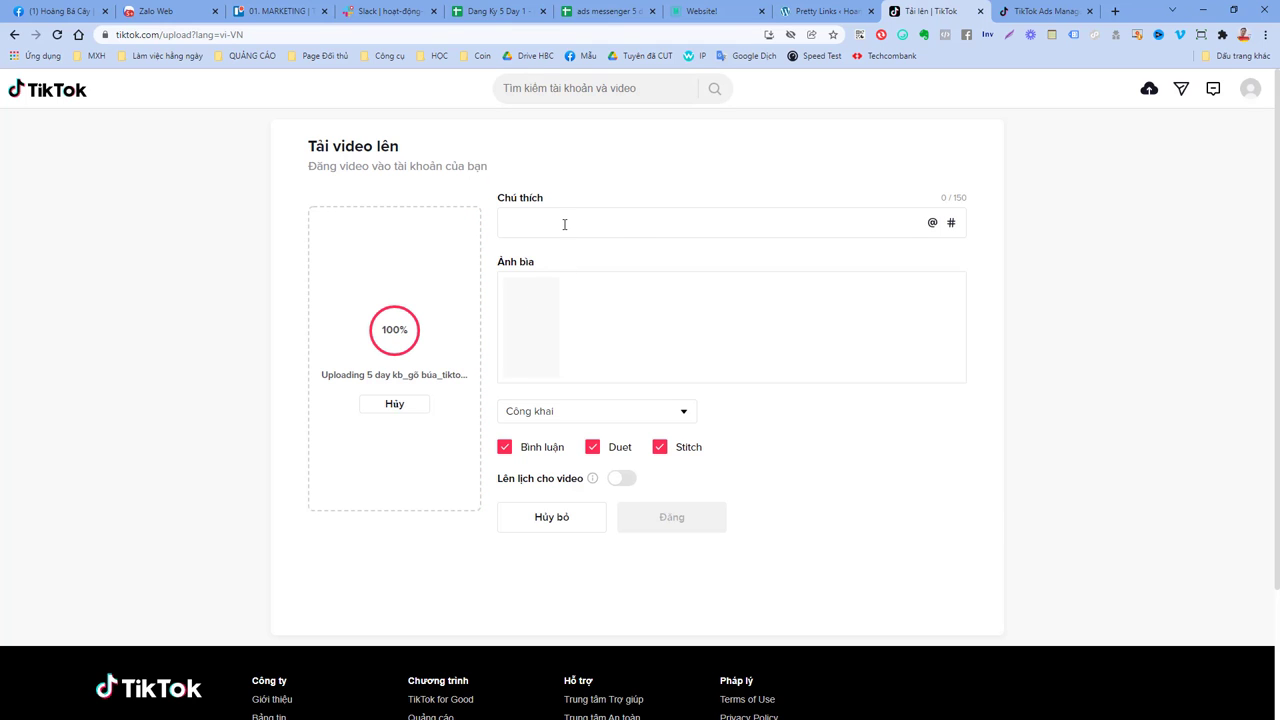
Step: Replace the video's caption with "Làm thế nào để bán được nhiều hàng hơn?"
{"action": "left_click_drag", "start_coordinate": [640, 222], "coordinate": [513, 219]}
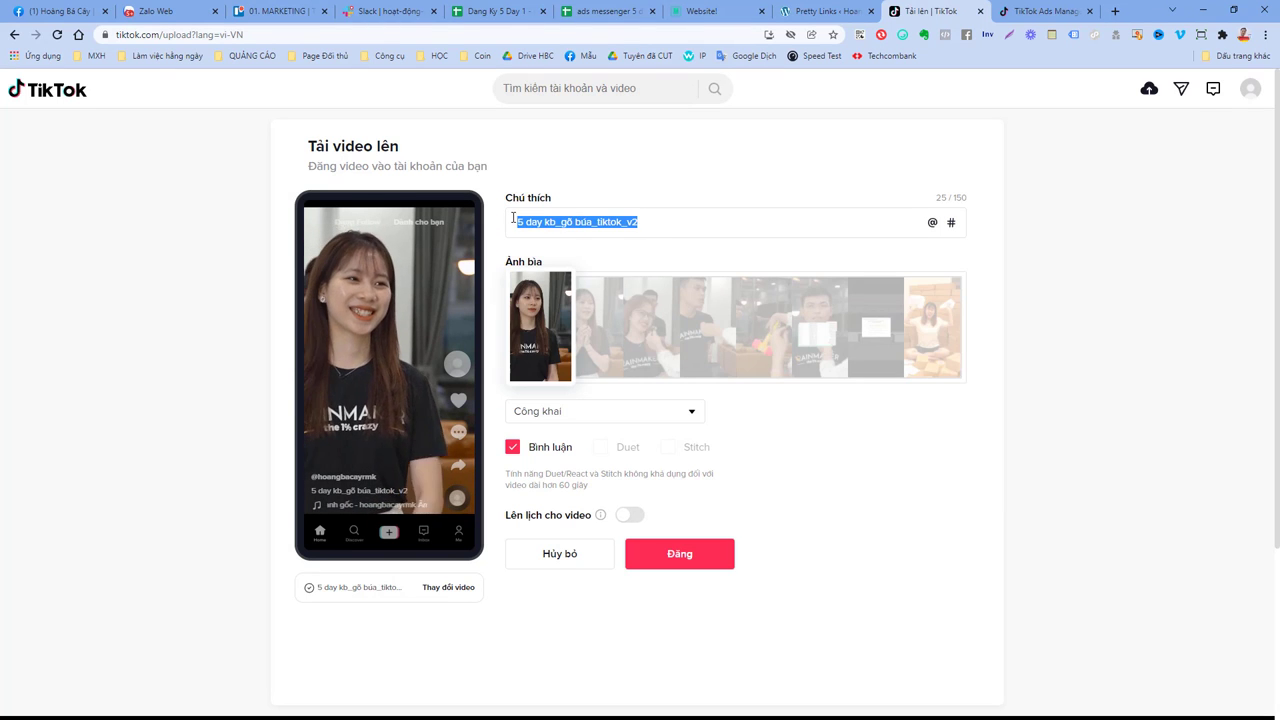
{"action": "key", "text": "BackSpace"}
{"action": "type", "text": "Lam"}
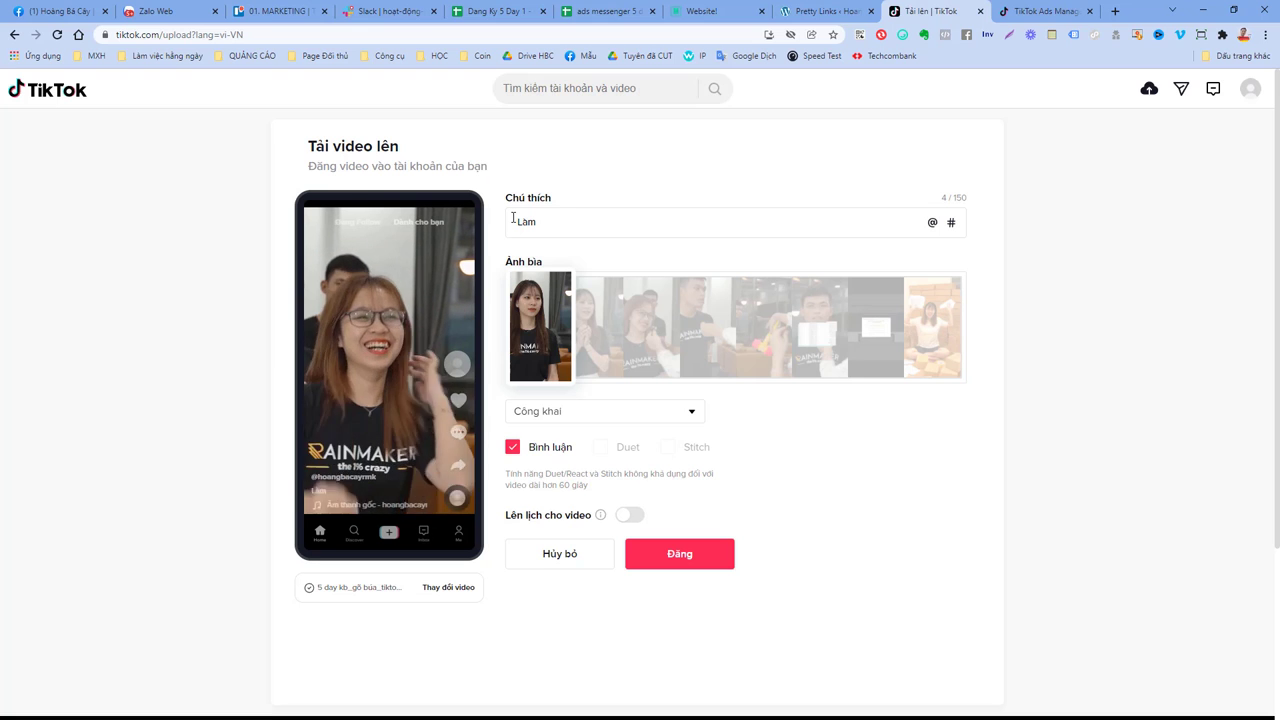
{"action": "type", "text": "the"}
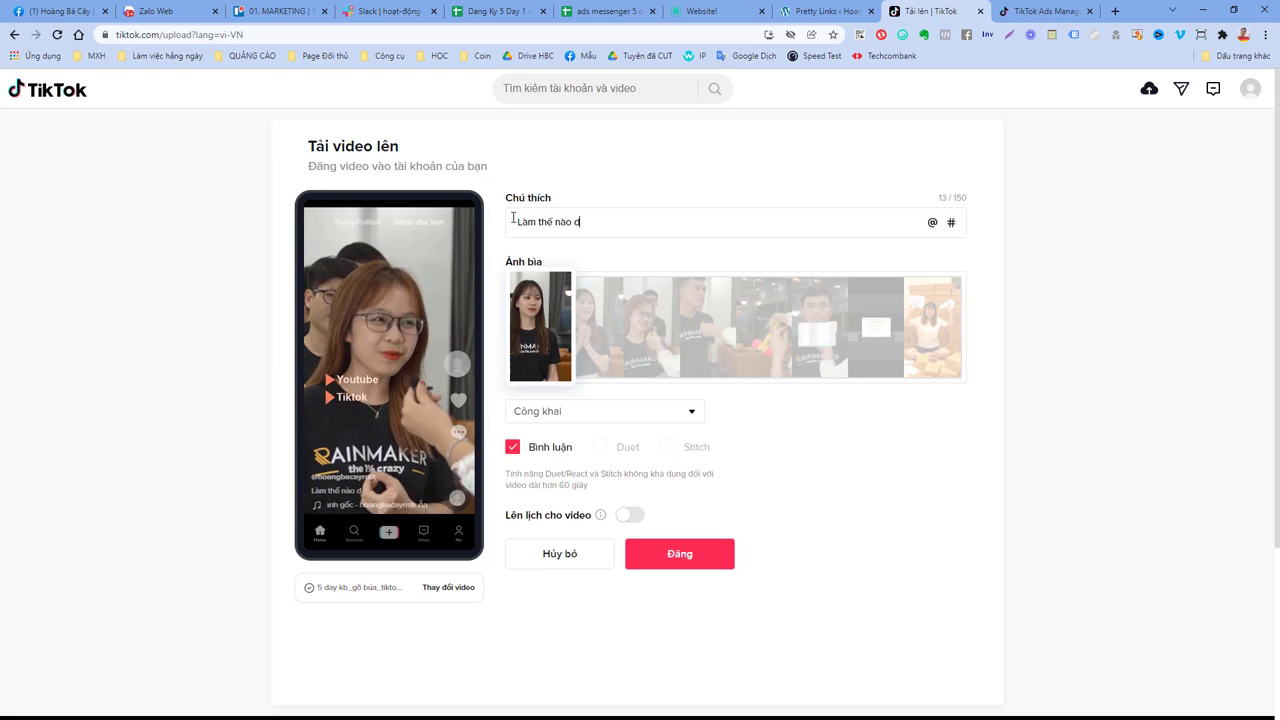
{"action": "type", "text": " nào để bạn"}
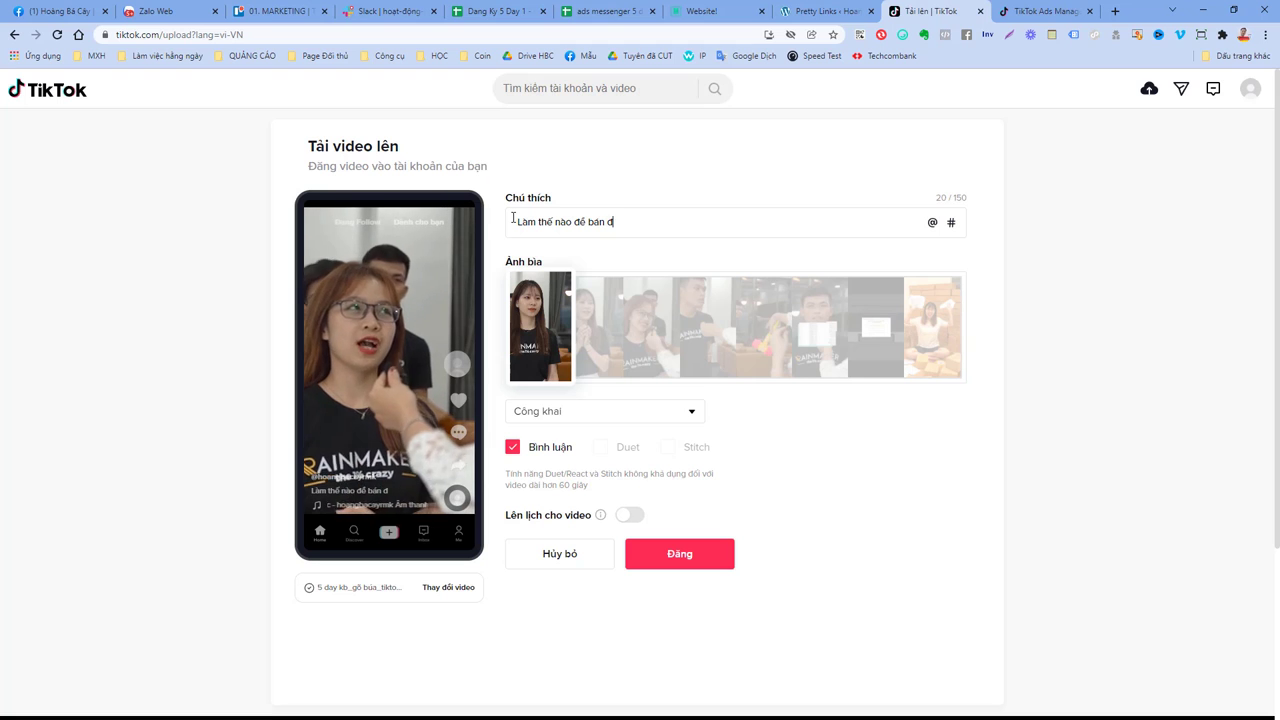
{"action": "type", "text": " được nhiều hàng hơn?"}
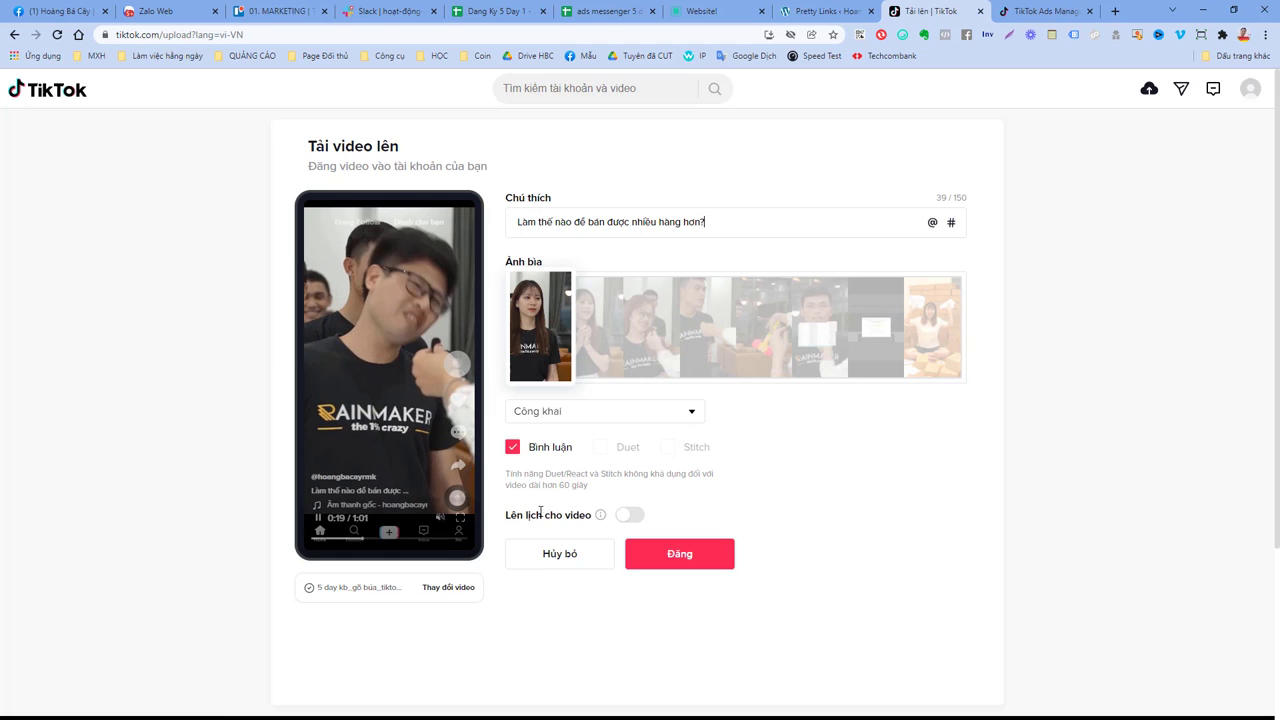
Step: Disable comments (Bình luận) for the video
{"action": "left_click", "coordinate": [520, 452]}
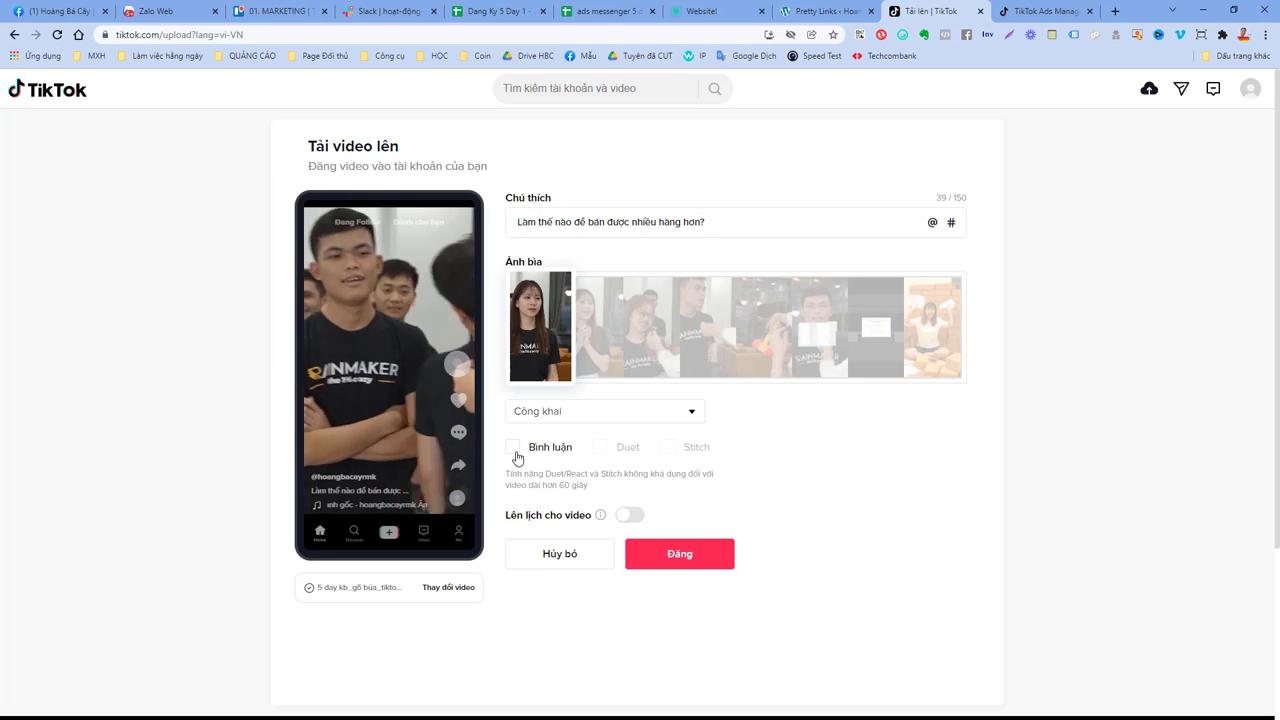
{"action": "left_click", "coordinate": [515, 455]}
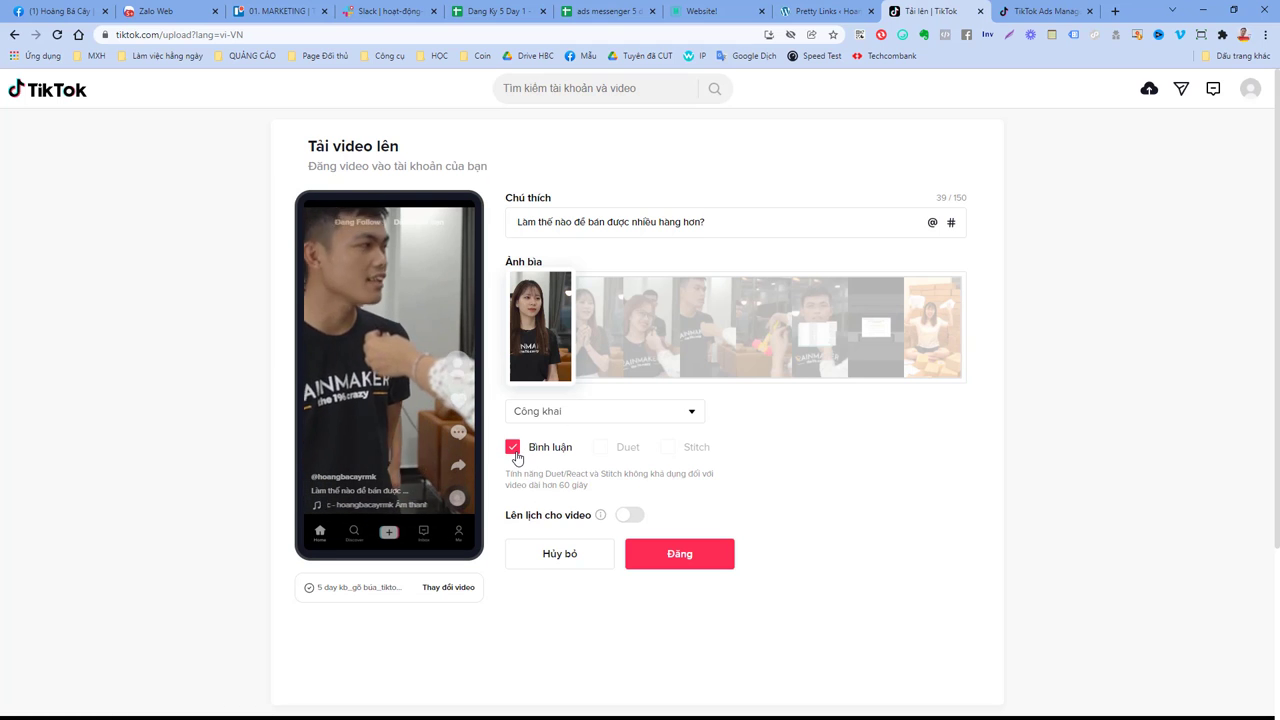
{"action": "left_click", "coordinate": [515, 452]}
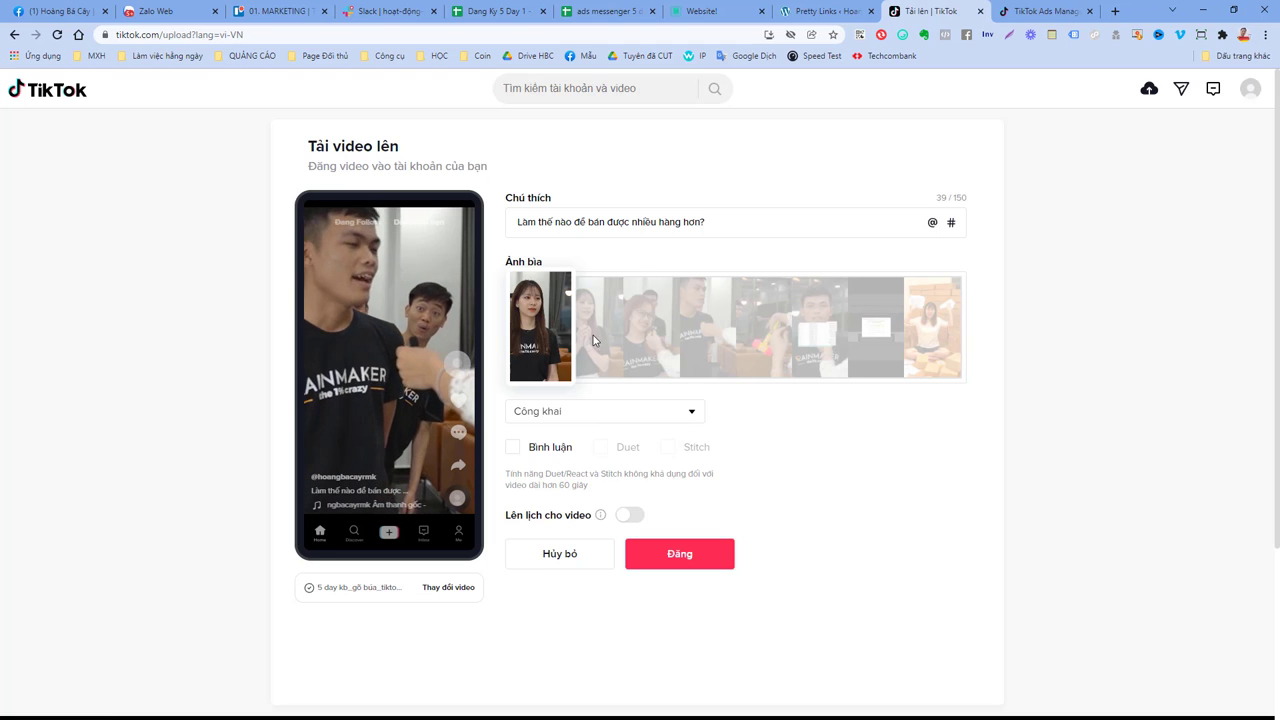
Step: Choose the frame of the woman sitting among cardboard boxes as the video's cover image
{"action": "left_click_drag", "start_coordinate": [593, 335], "coordinate": [541, 327]}
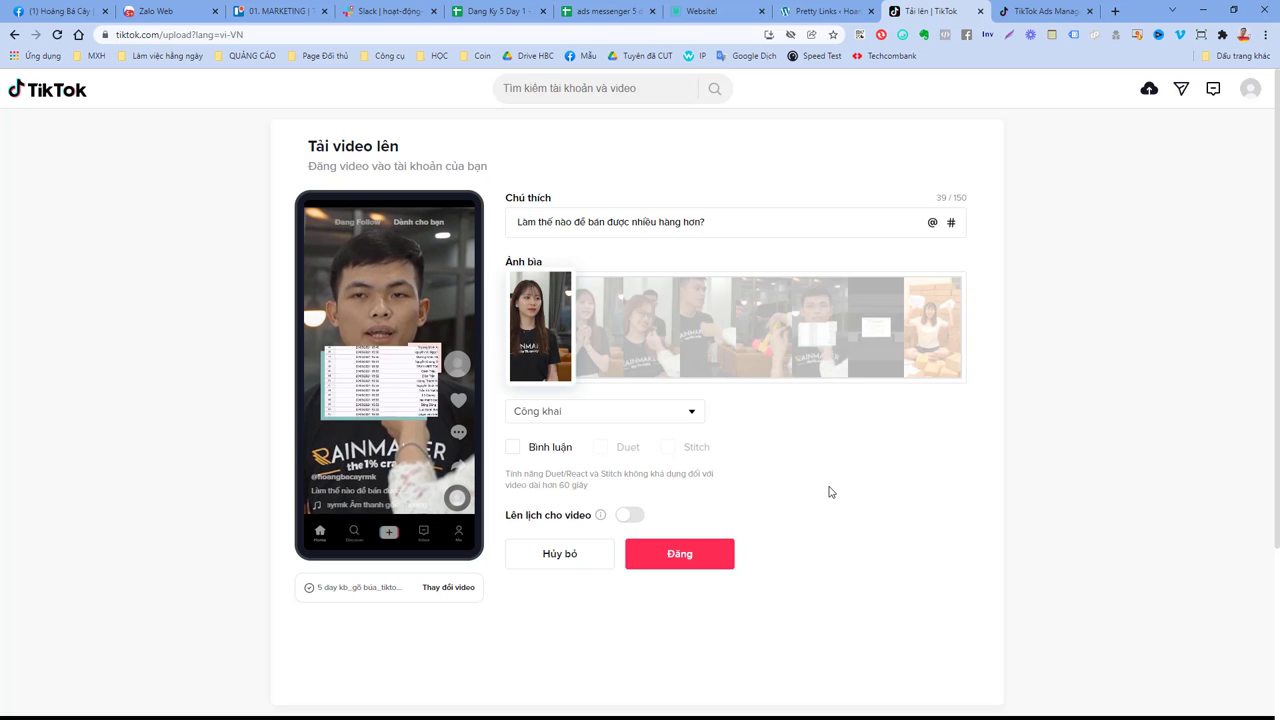
{"action": "left_click", "coordinate": [910, 370]}
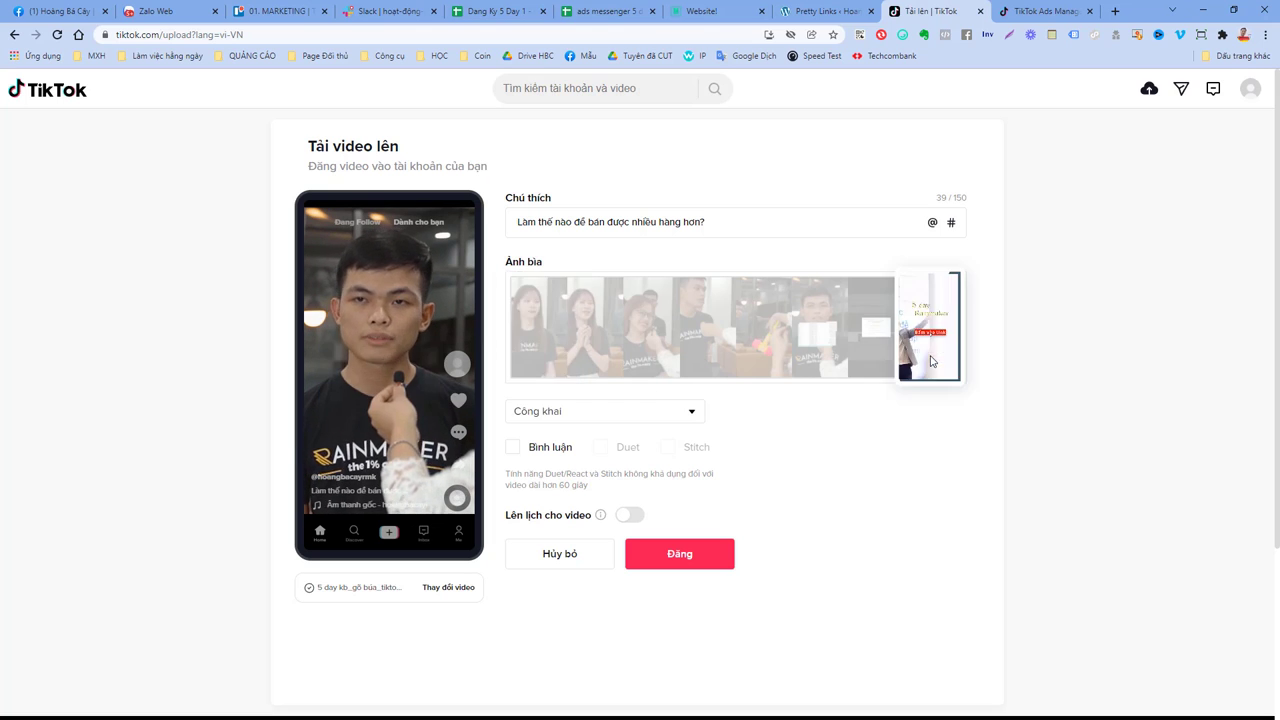
{"action": "left_click", "coordinate": [906, 350]}
{"action": "left_click", "coordinate": [918, 335]}
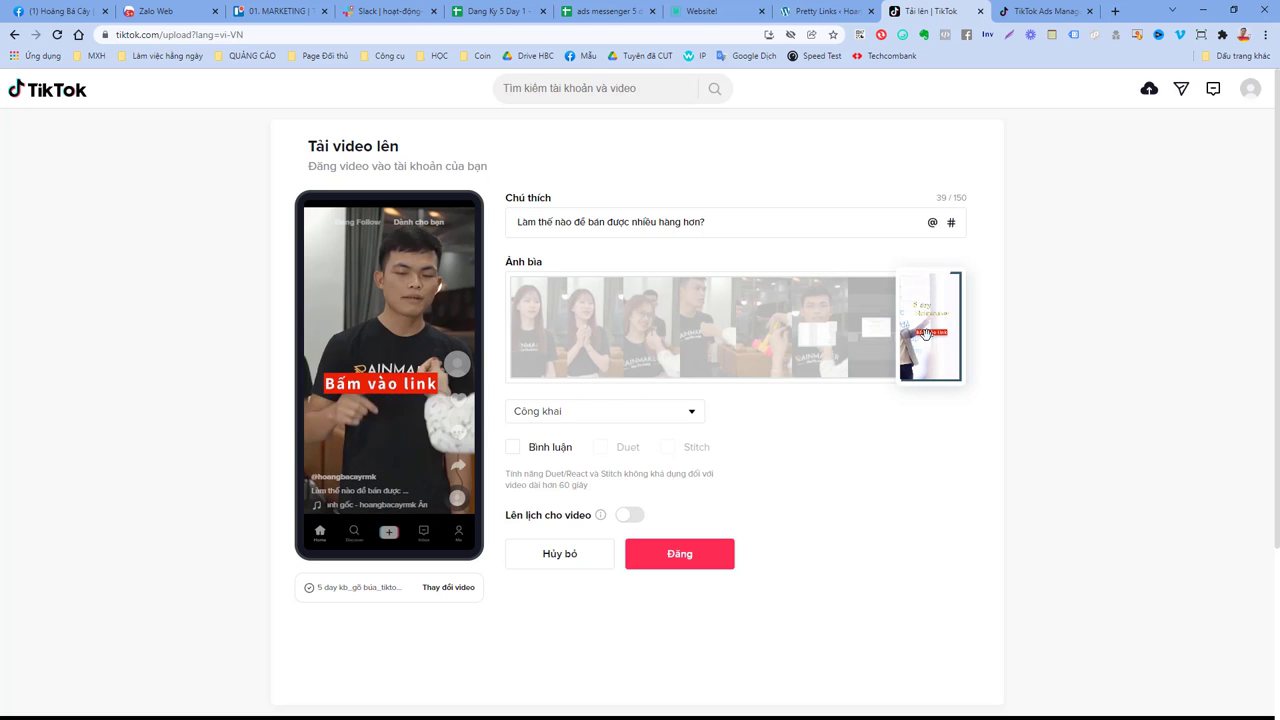
{"action": "left_click", "coordinate": [902, 340]}
{"action": "left_click", "coordinate": [906, 338]}
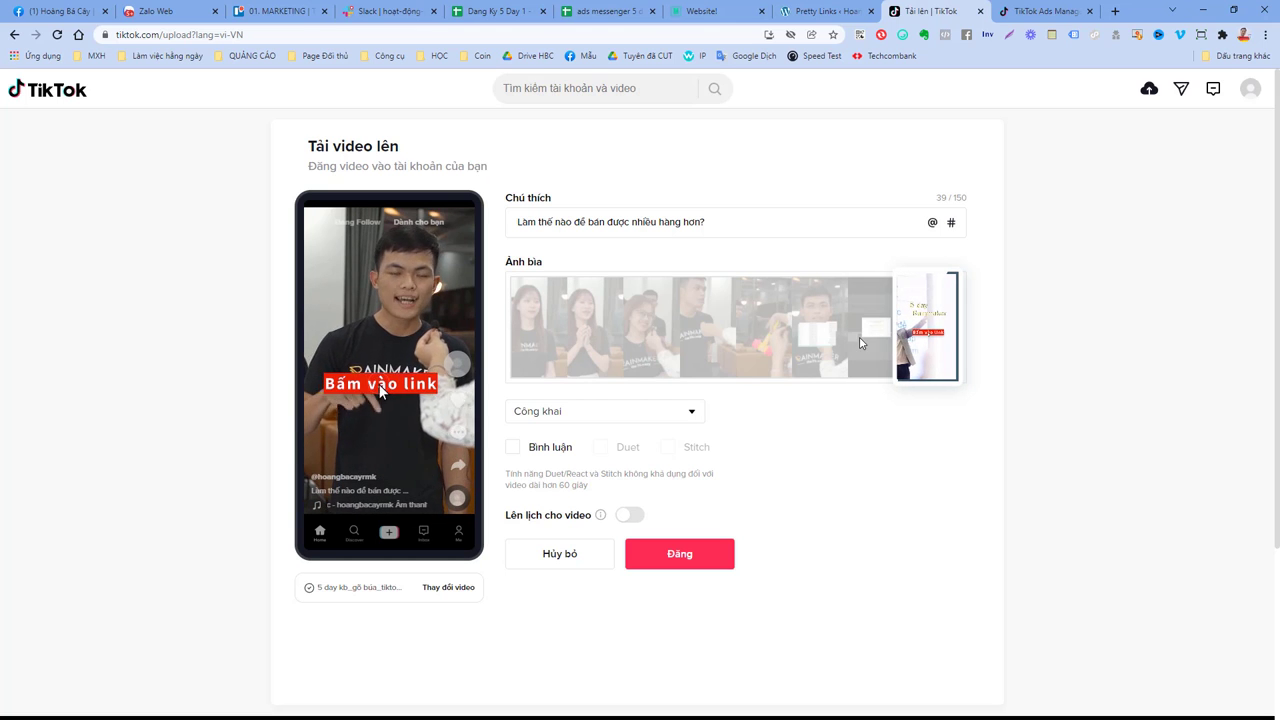
{"action": "left_click", "coordinate": [864, 343]}
{"action": "left_click", "coordinate": [890, 337]}
{"action": "left_click", "coordinate": [872, 343]}
{"action": "left_click", "coordinate": [925, 335]}
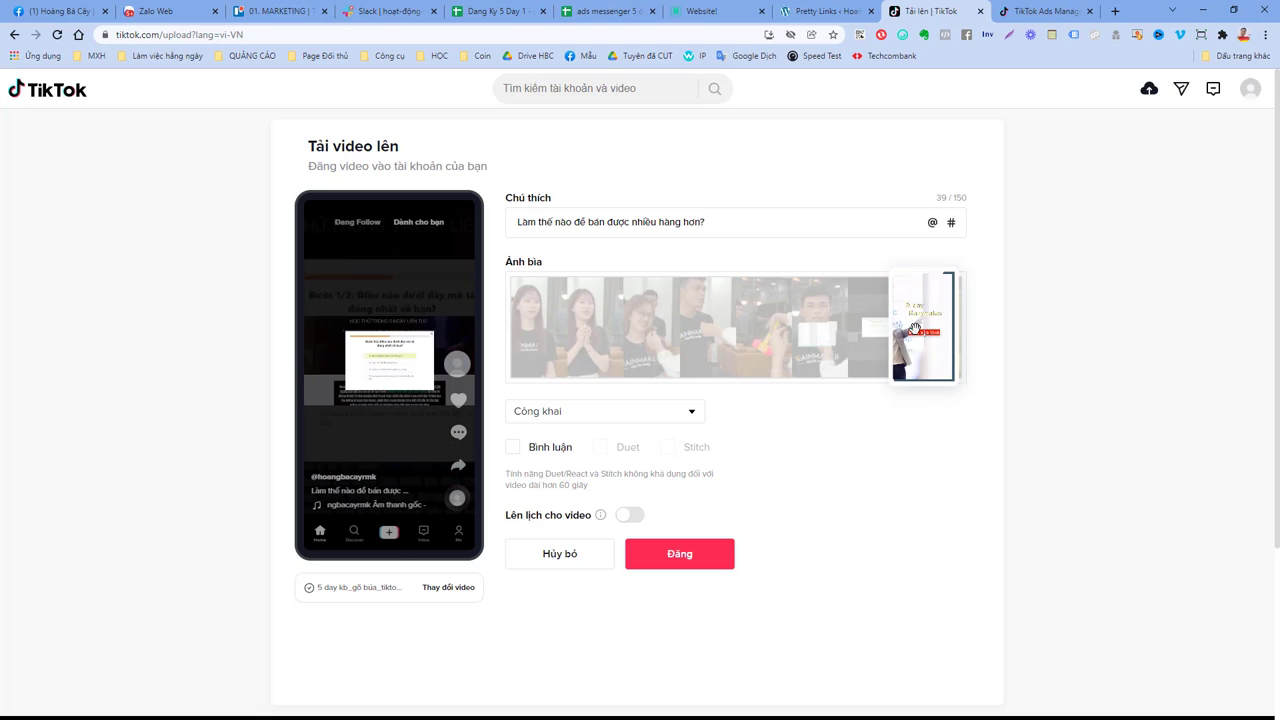
{"action": "left_click", "coordinate": [877, 335]}
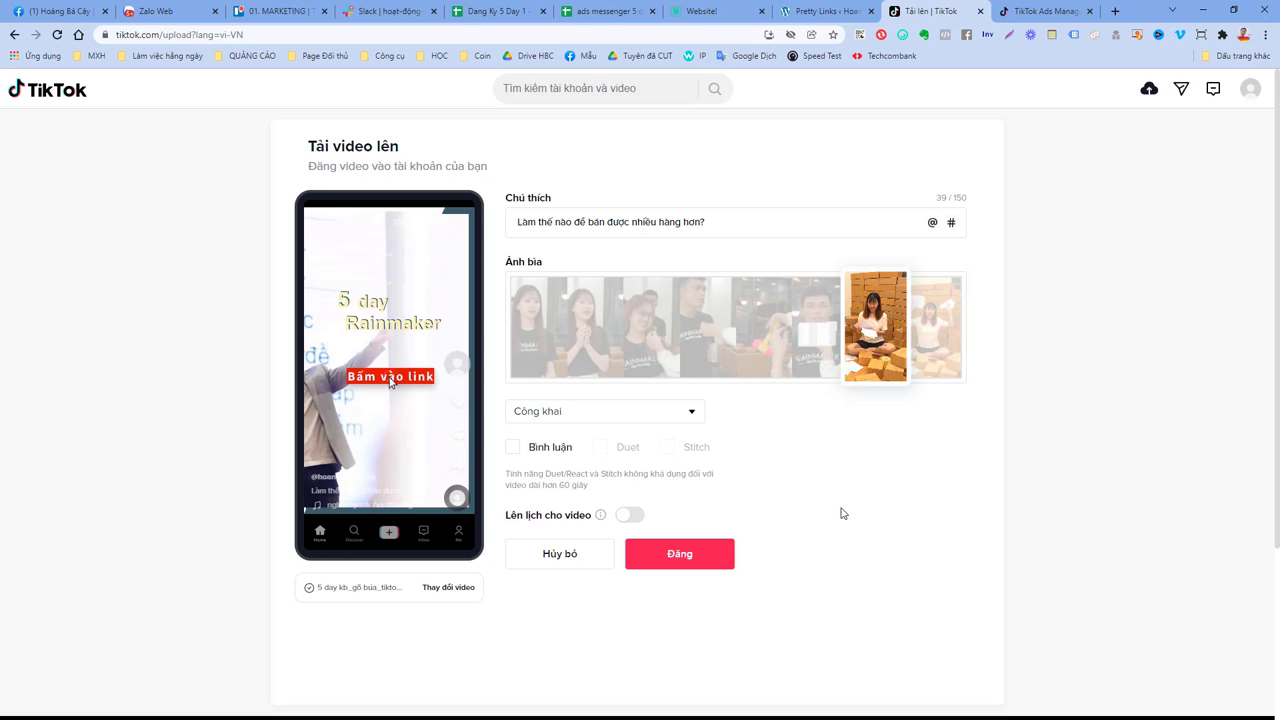
Step: Post the video and open the account's profile
{"action": "left_click", "coordinate": [697, 557]}
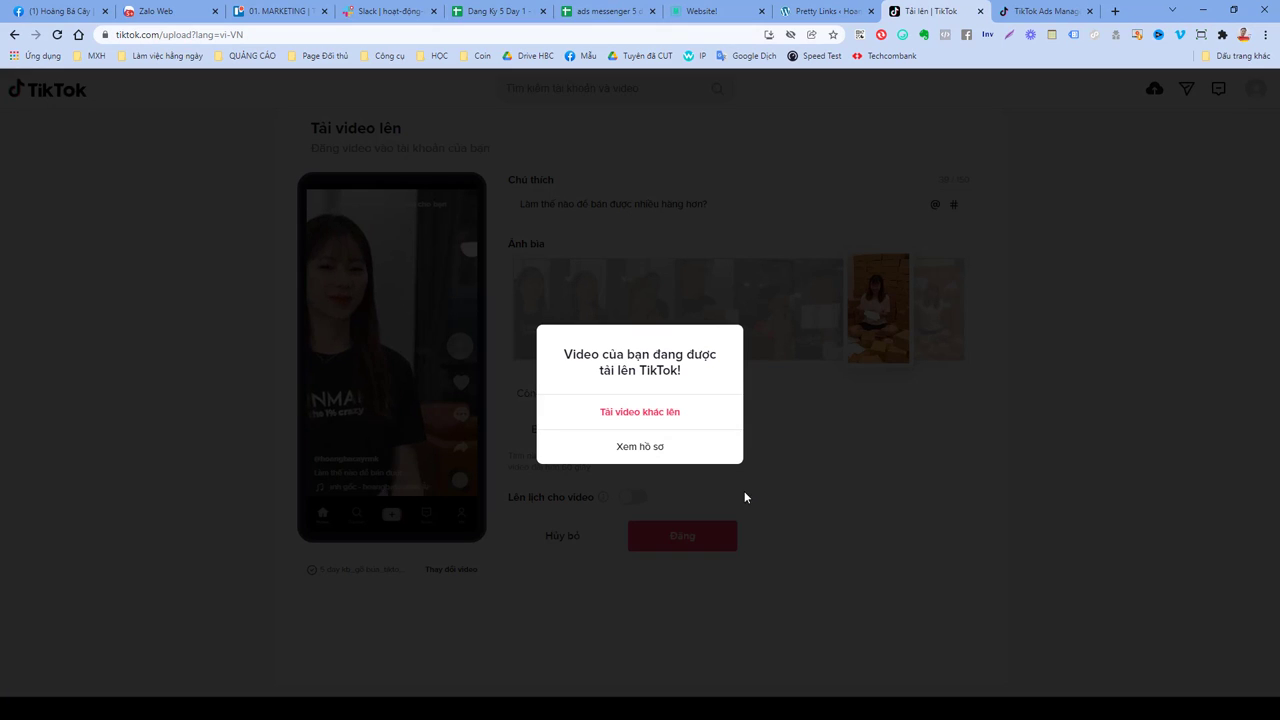
{"action": "left_click", "coordinate": [637, 449]}
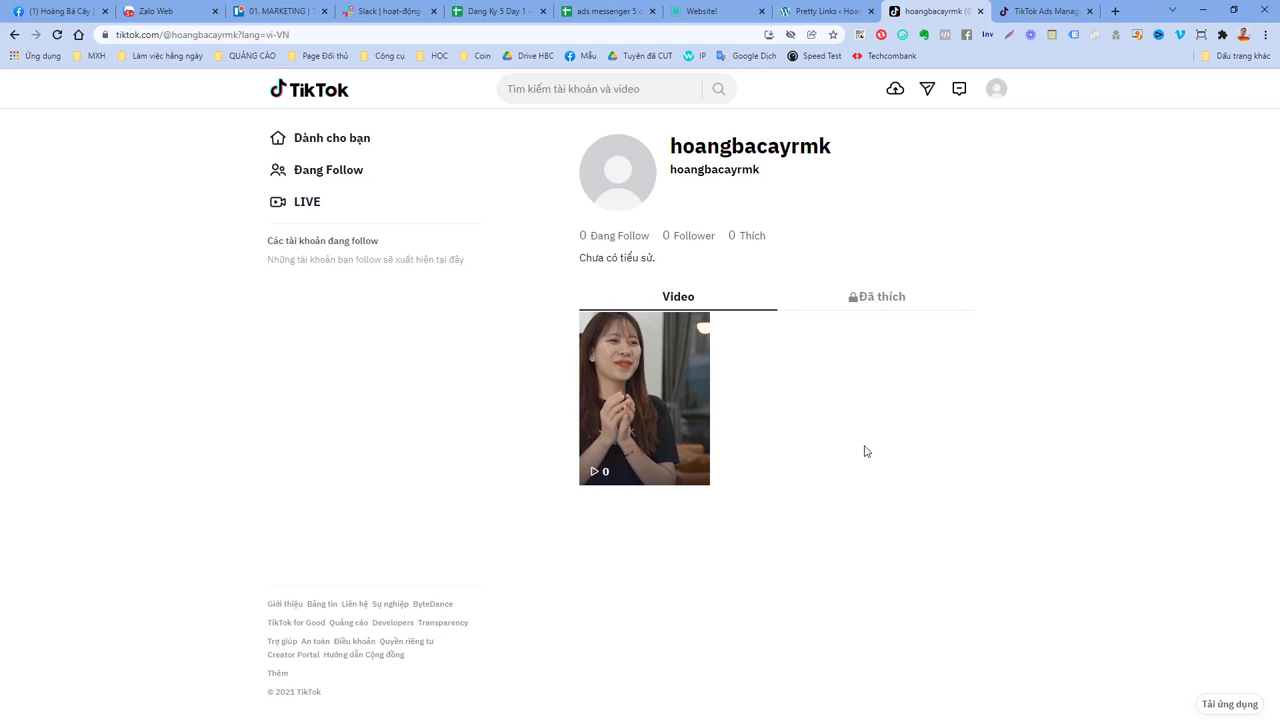
Step: Switch to TikTok Ads Manager and set its display language to Tiếng Việt
{"action": "left_click", "coordinate": [1036, 12]}
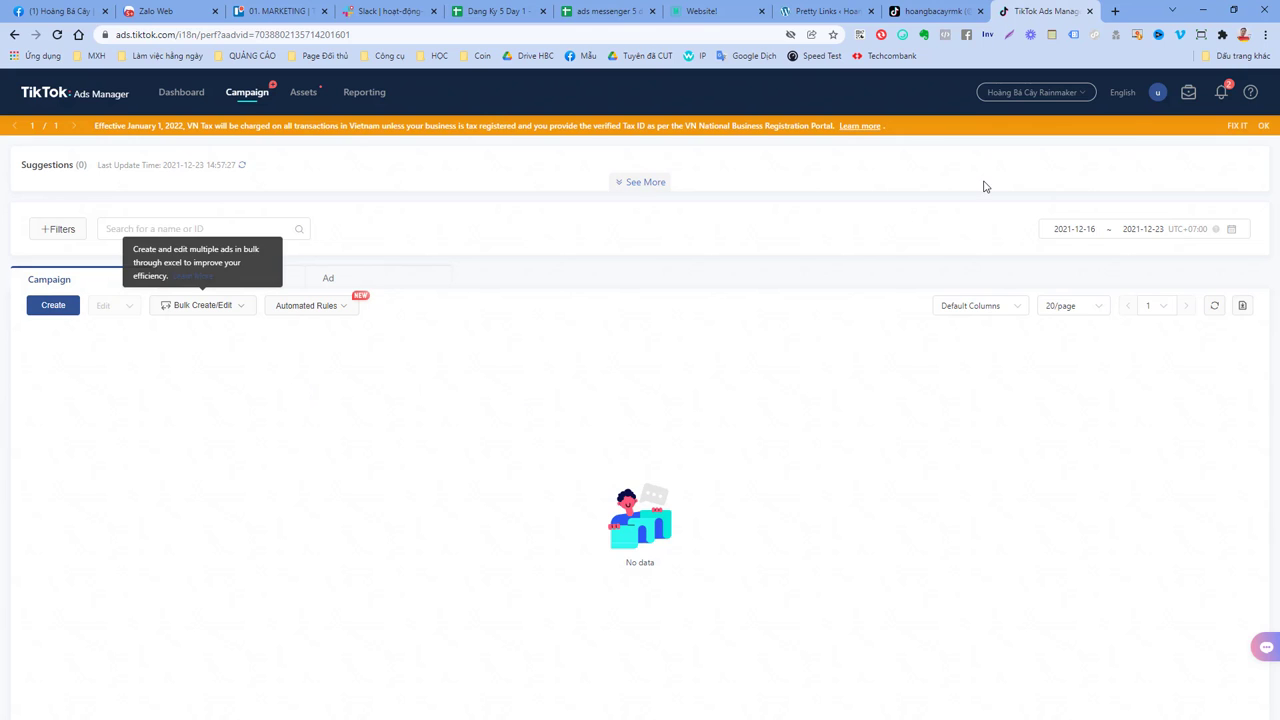
{"action": "left_click", "coordinate": [1122, 92]}
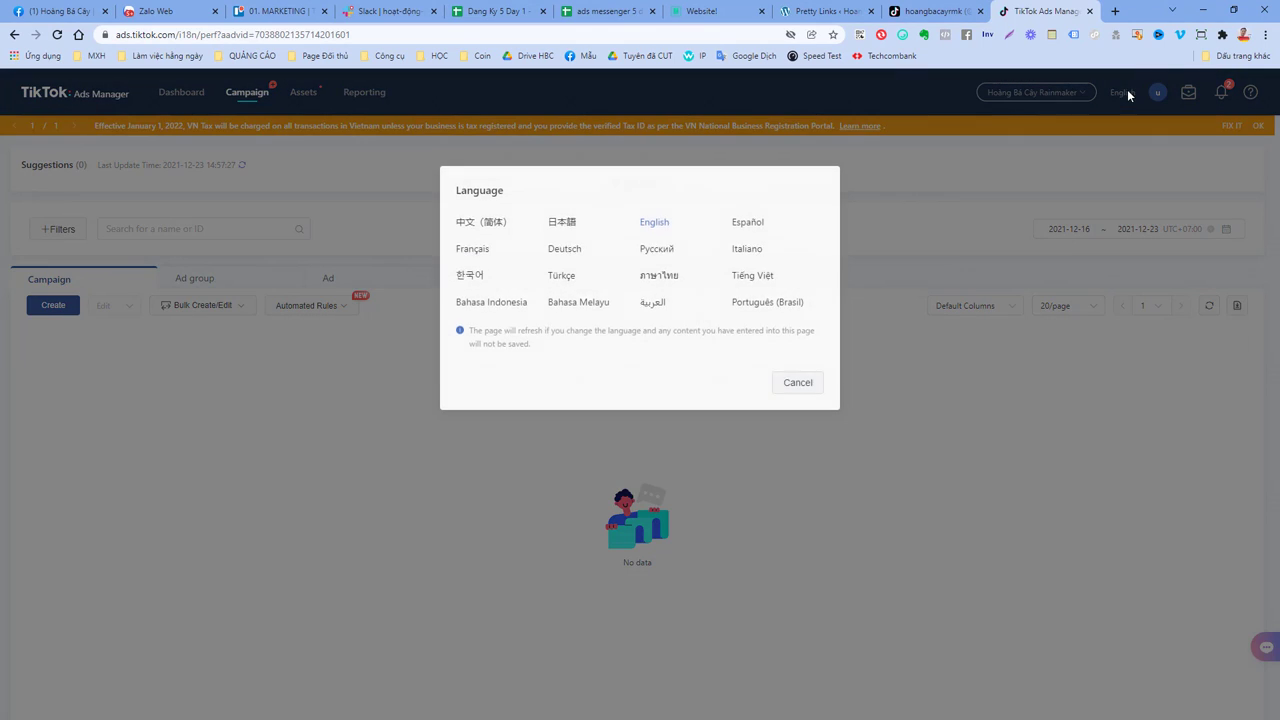
{"action": "left_click", "coordinate": [752, 278]}
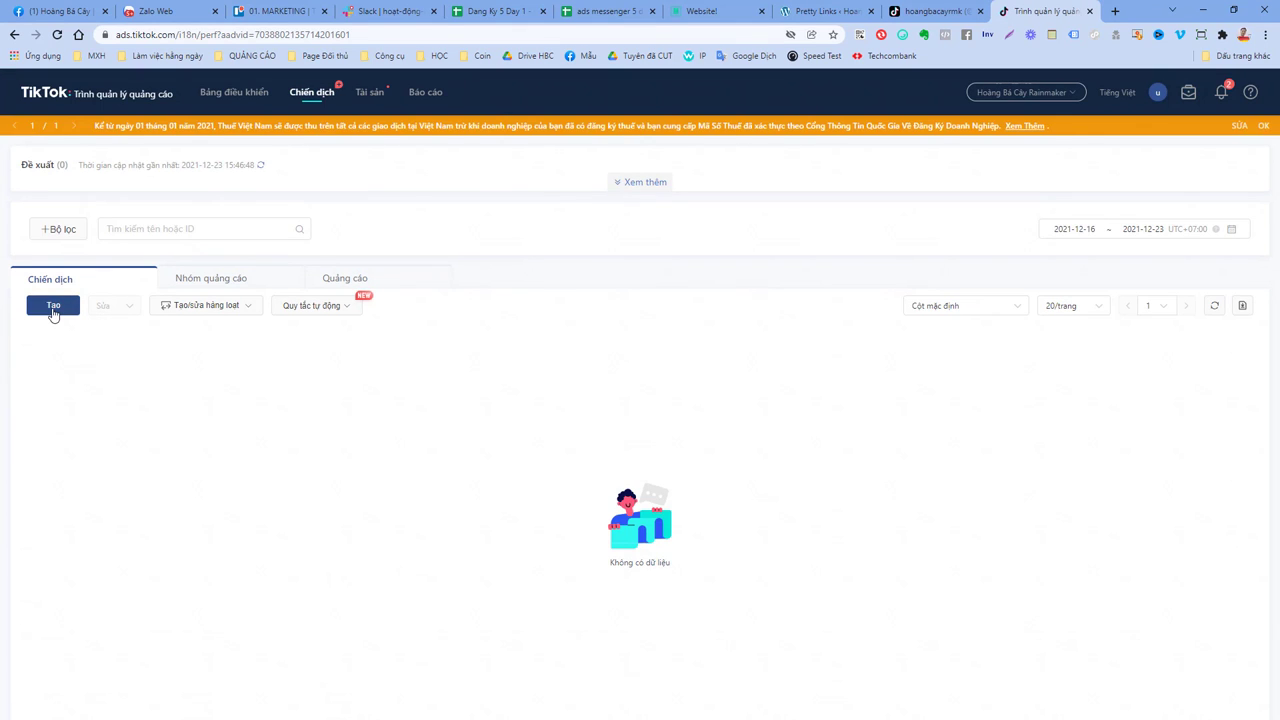
Step: Create a new campaign with "Số lượt xem video" as its advertising objective
{"action": "left_click", "coordinate": [56, 316]}
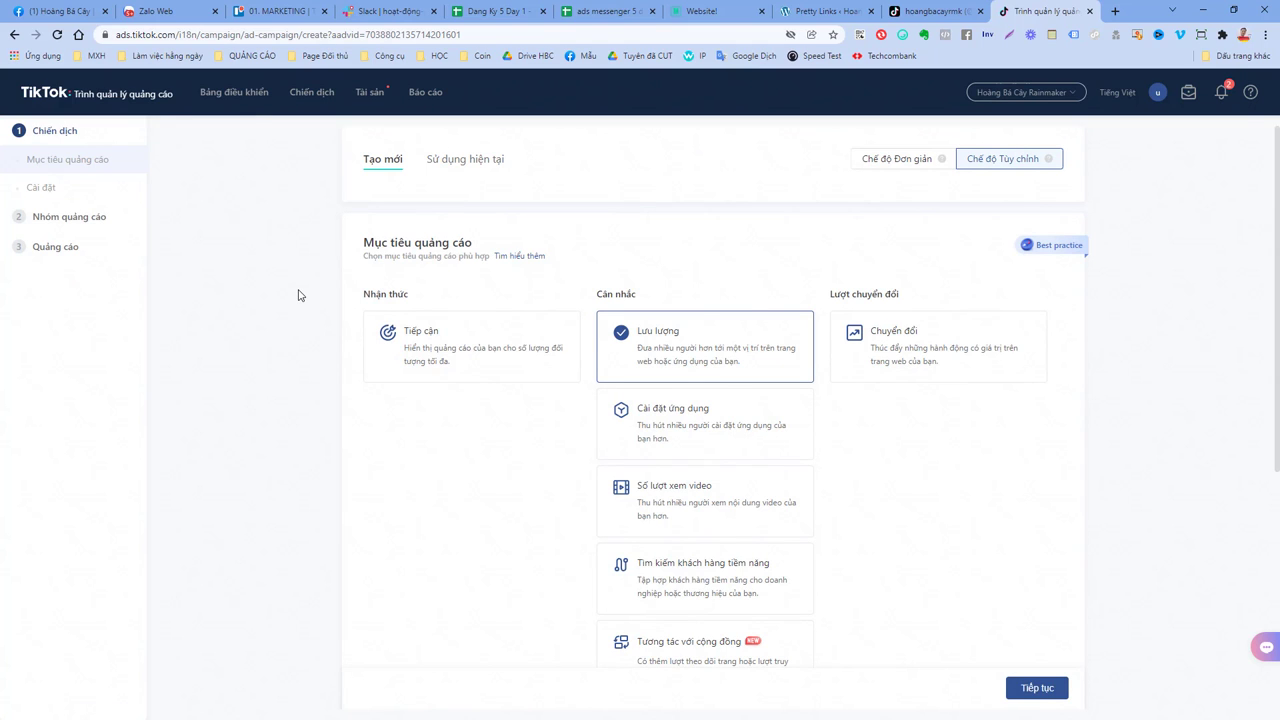
{"action": "left_click", "coordinate": [684, 500]}
{"action": "left_click", "coordinate": [730, 252]}
{"action": "left_click", "coordinate": [680, 495]}
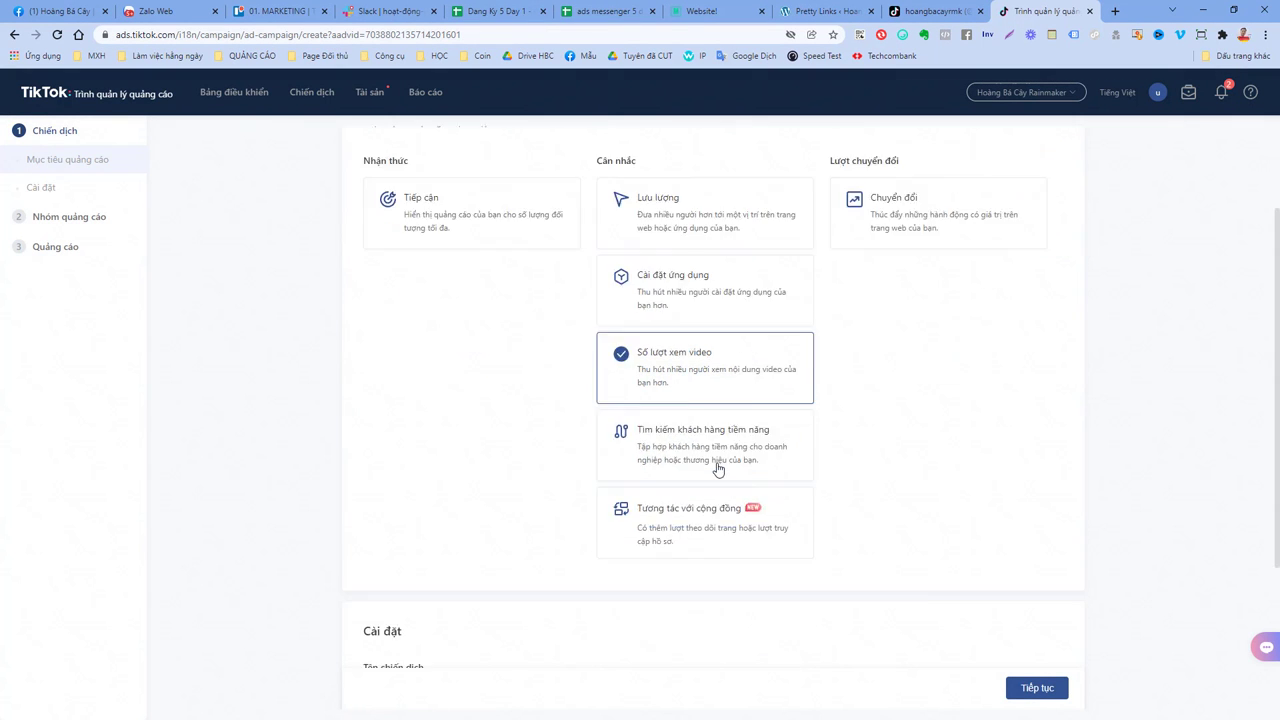
Step: Shorten the campaign name to "Số lượt xem video" by removing the trailing digits
{"action": "scroll", "coordinate": [797, 469], "scroll_direction": "down", "scroll_amount": 3}
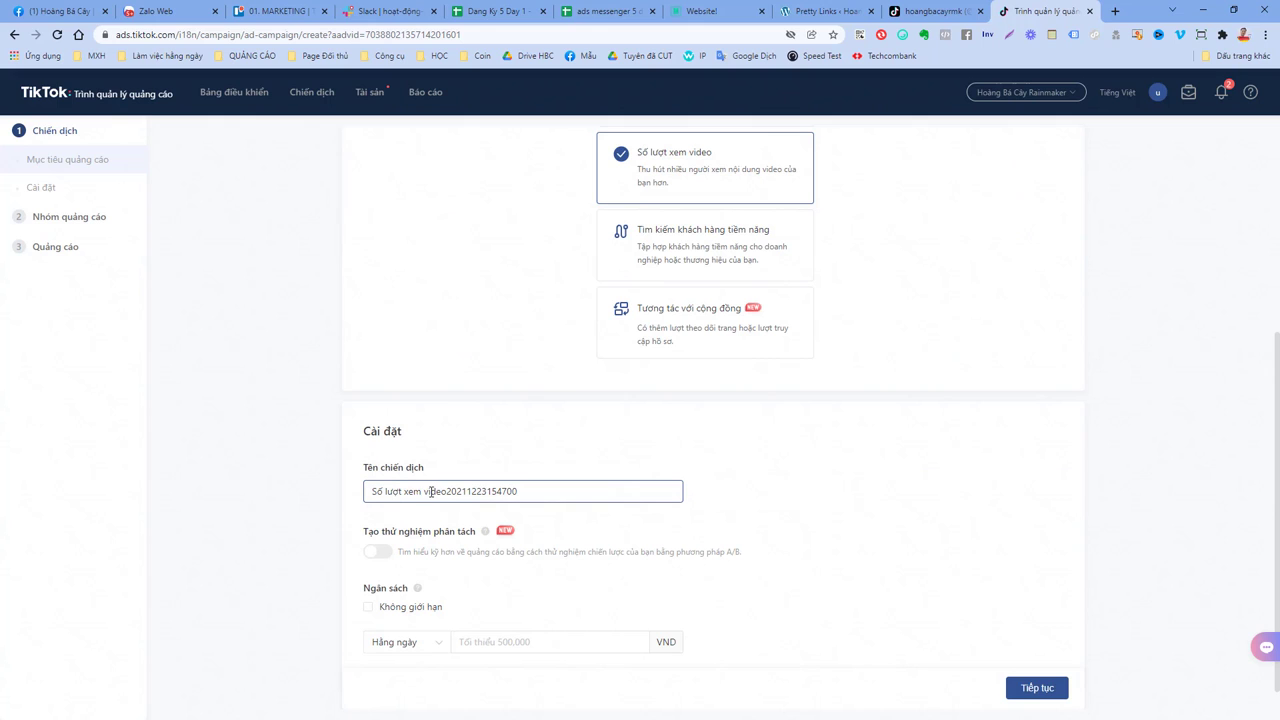
{"action": "left_click", "coordinate": [450, 491]}
{"action": "left_click_drag", "start_coordinate": [450, 491], "coordinate": [559, 491]}
{"action": "key", "text": "BackSpace"}
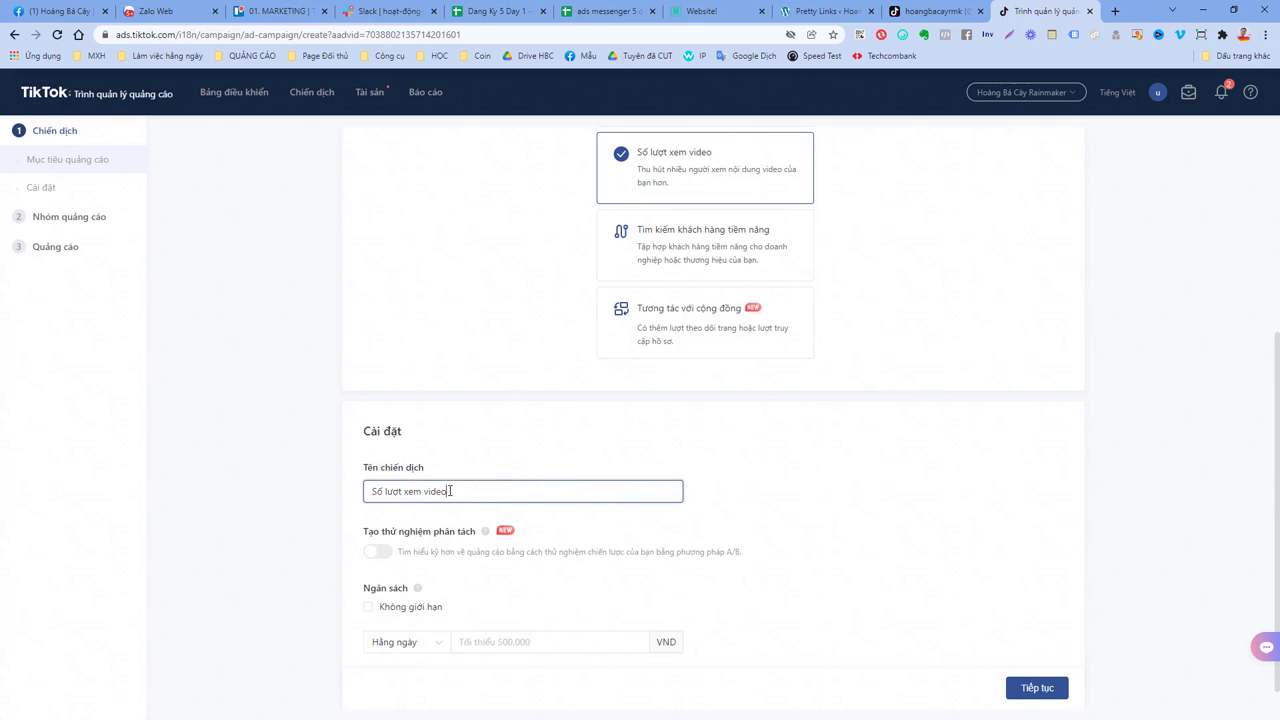
{"action": "left_click", "coordinate": [519, 642]}
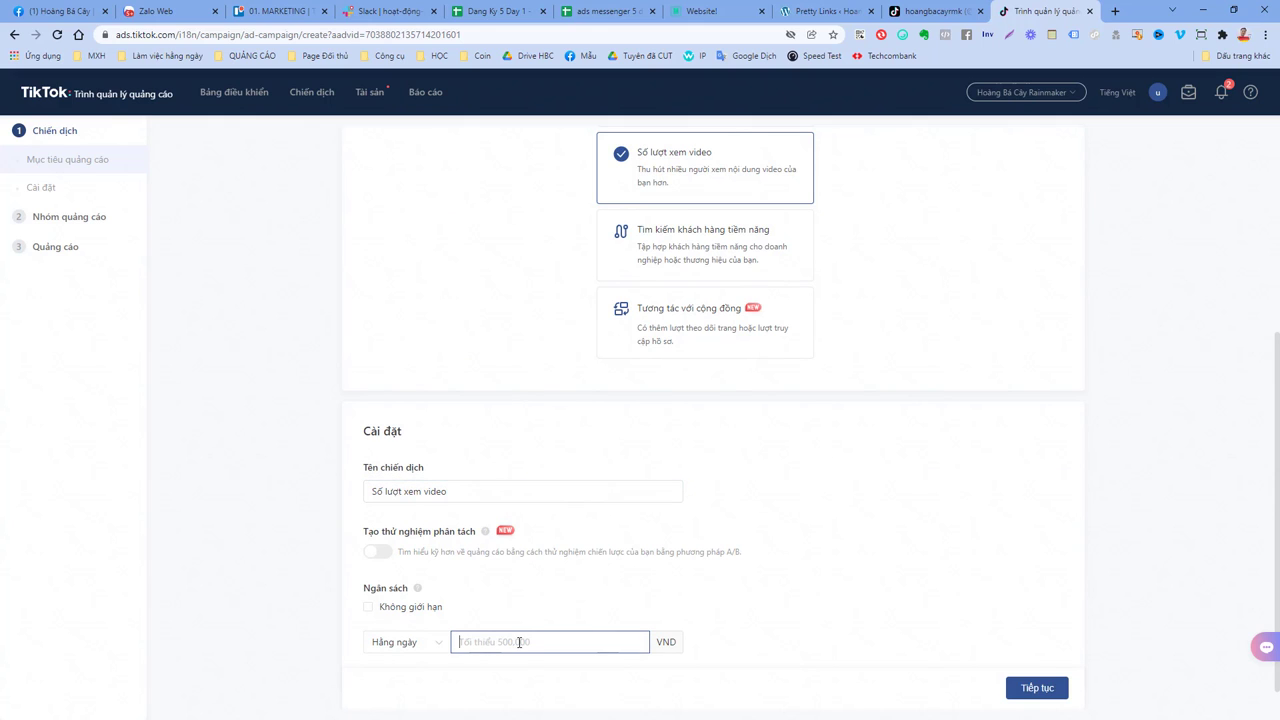
{"action": "scroll", "coordinate": [524, 575], "scroll_direction": "down", "scroll_amount": 1}
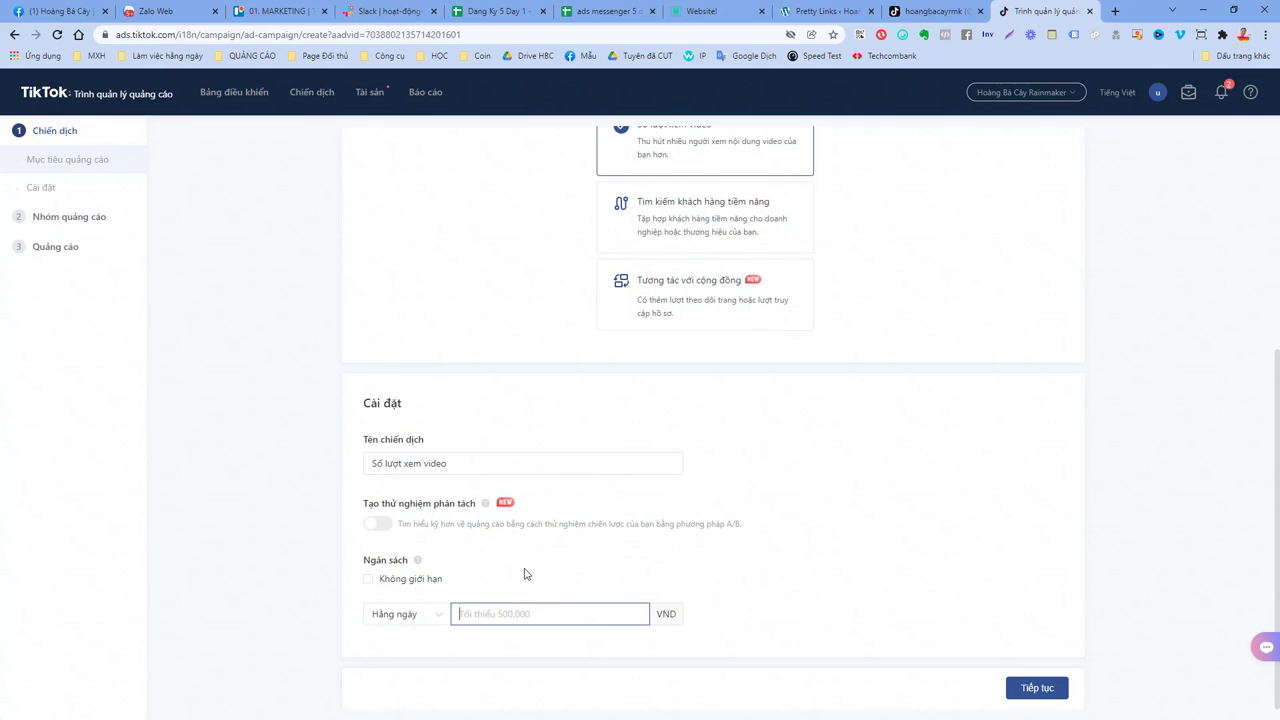
{"action": "left_click", "coordinate": [437, 613]}
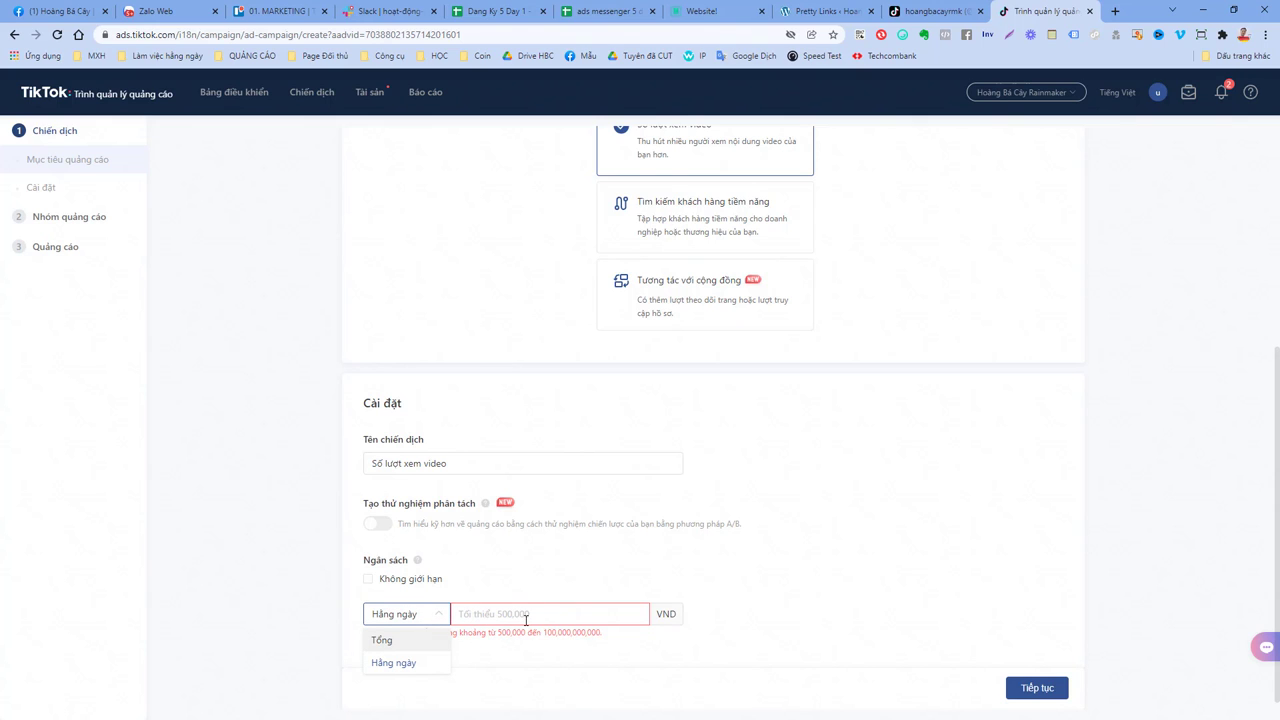
{"action": "left_click", "coordinate": [400, 641]}
{"action": "left_click", "coordinate": [503, 613]}
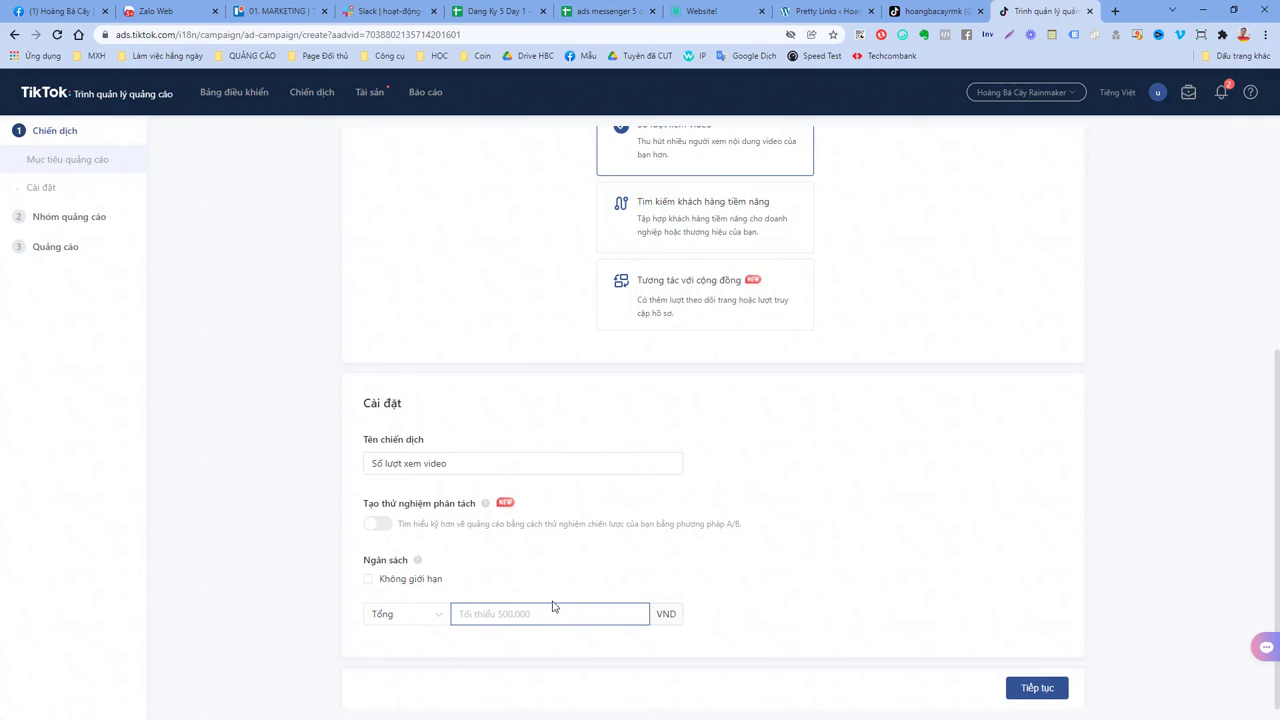
{"action": "left_click", "coordinate": [641, 559]}
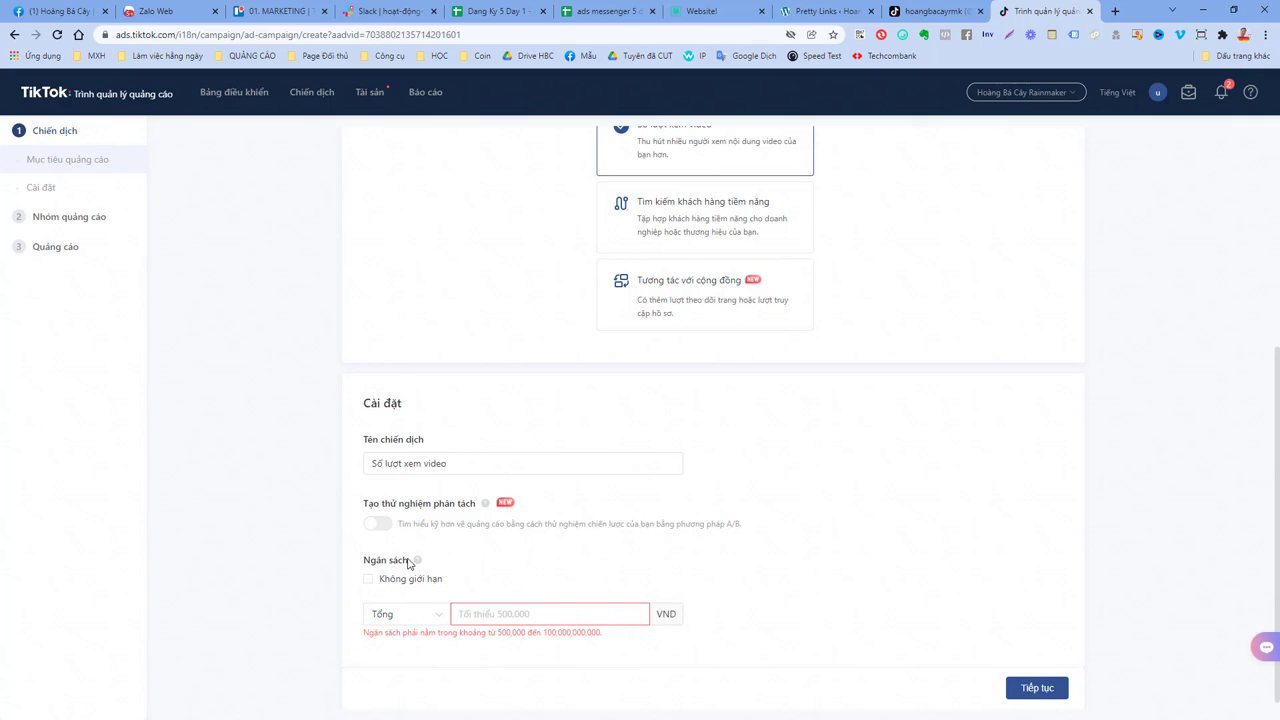
Step: Set the campaign budget to unlimited (Không giới hạn)
{"action": "left_click", "coordinate": [368, 579]}
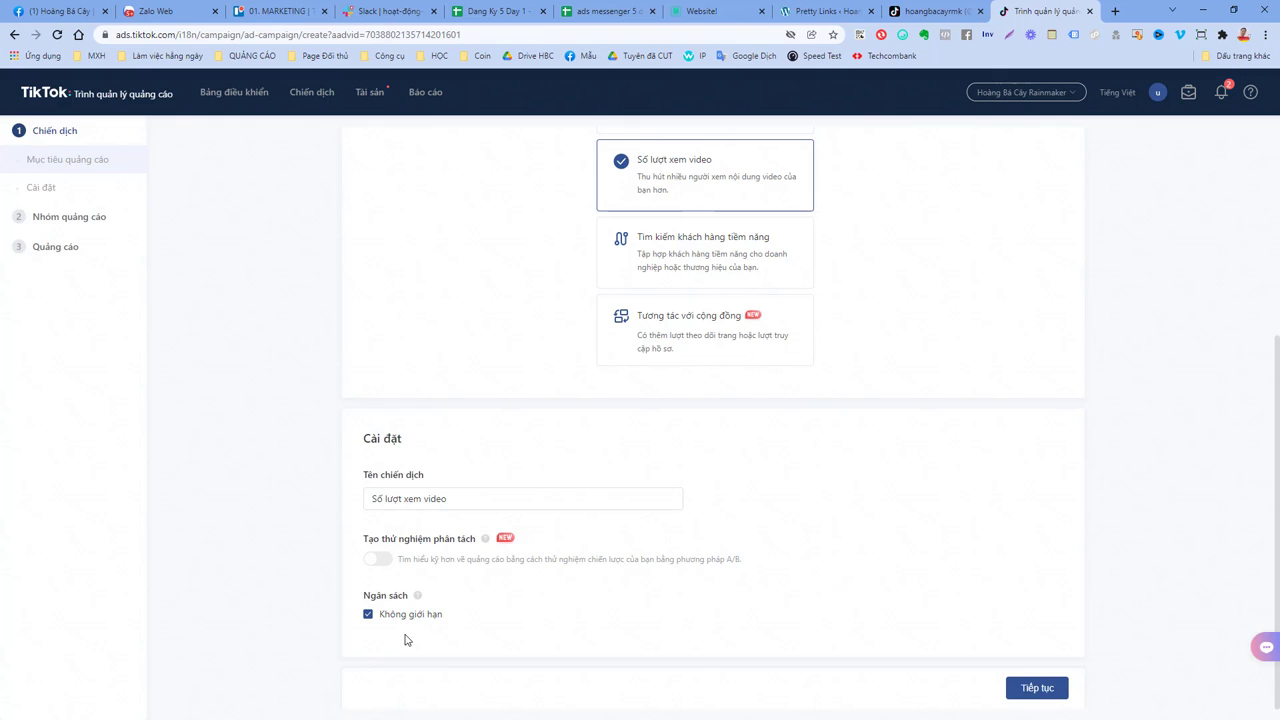
Step: Continue to the ad group settings and name the ad group "Nhóm target"
{"action": "left_click", "coordinate": [1030, 694]}
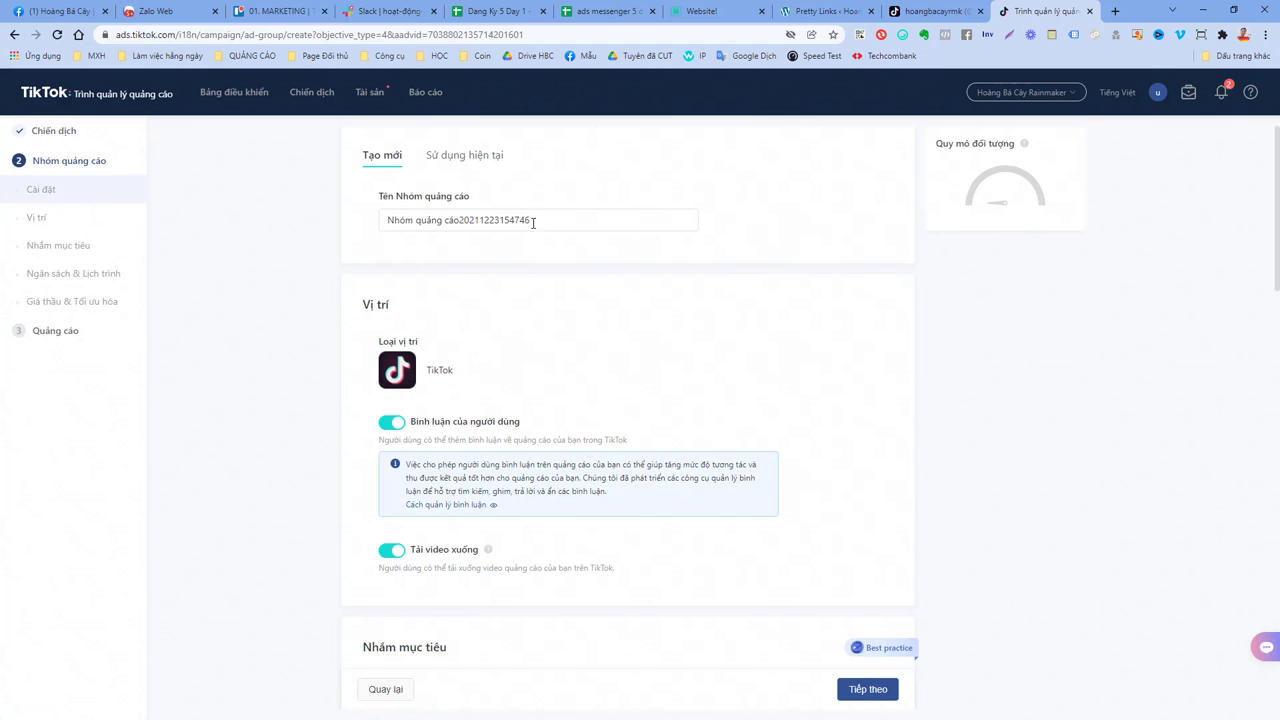
{"action": "left_click_drag", "start_coordinate": [533, 223], "coordinate": [314, 226]}
{"action": "type", "text": "Nhóm target"}
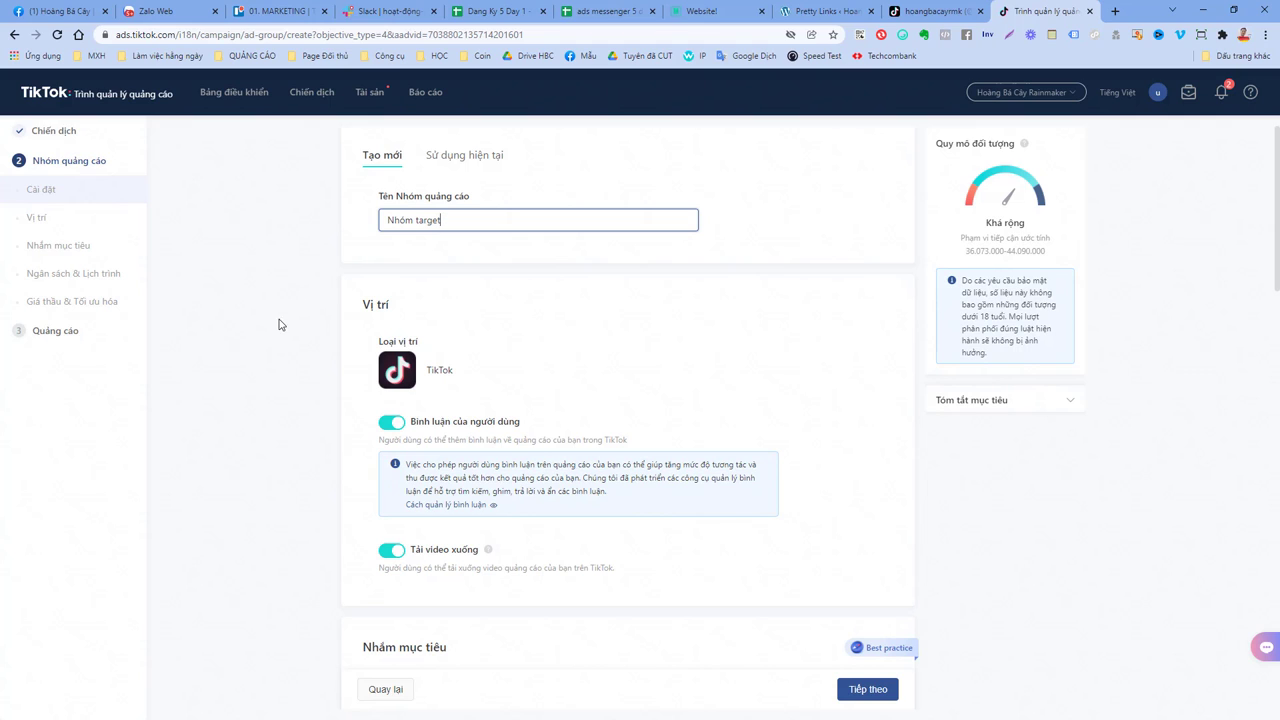
{"action": "left_click", "coordinate": [280, 324]}
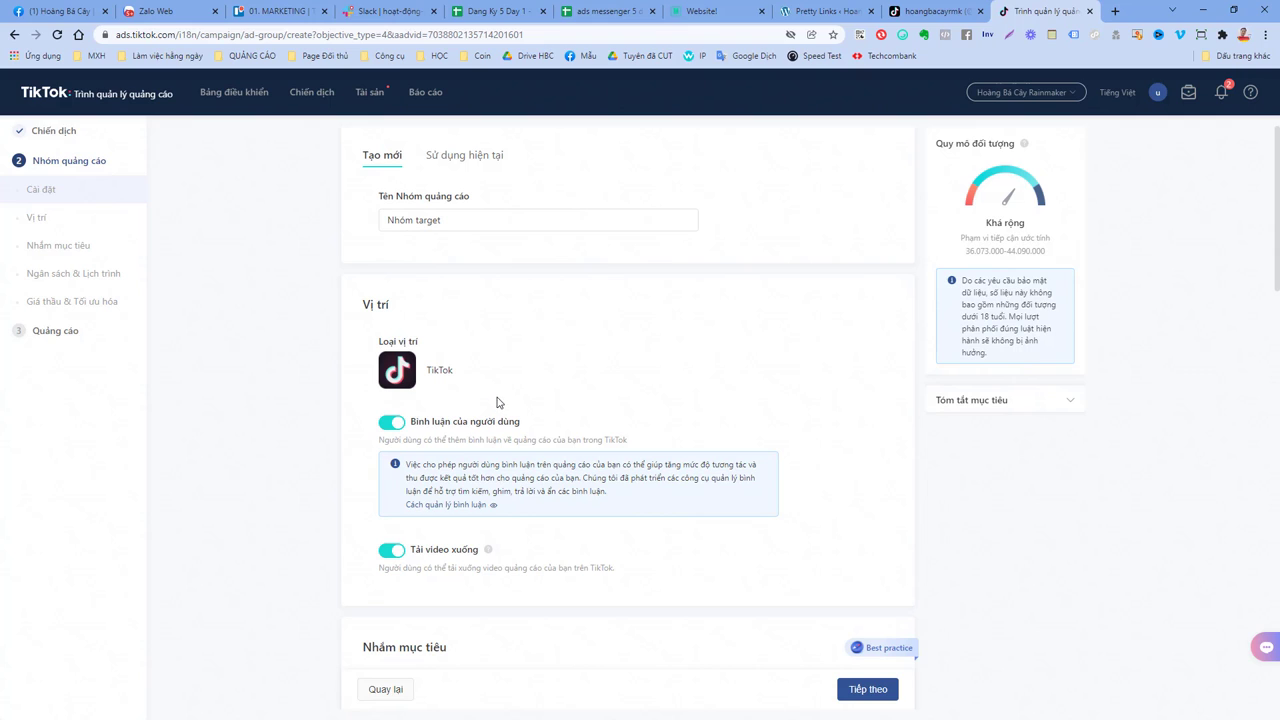
Step: Turn off user comments (Bình luận của người dùng) and video downloads (Tải video xuống) for the ad group
{"action": "left_click_drag", "start_coordinate": [463, 424], "coordinate": [520, 422]}
{"action": "left_click", "coordinate": [395, 426]}
{"action": "left_click", "coordinate": [390, 552]}
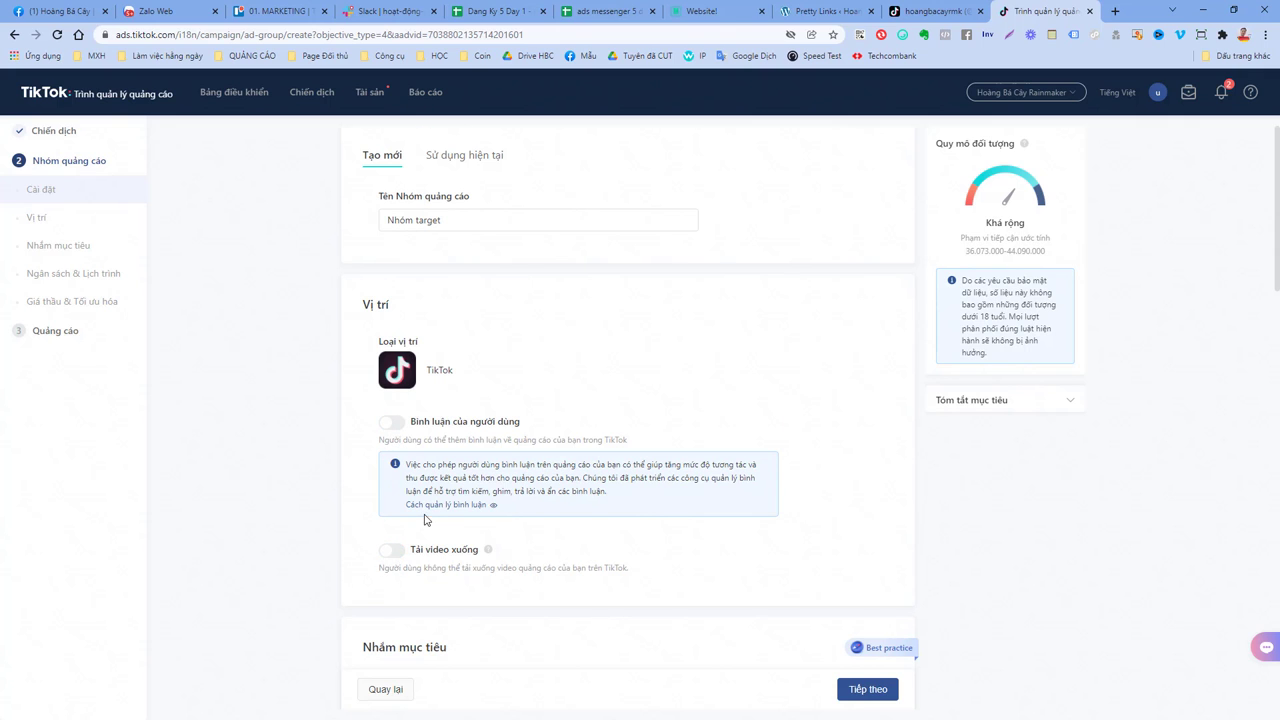
Step: Check the included (Bao gồm) and excluded (Đã loại trừ) audience options in the ad group's targeting
{"action": "scroll", "coordinate": [428, 518], "scroll_direction": "down", "scroll_amount": 3}
{"action": "scroll", "coordinate": [420, 374], "scroll_direction": "down", "scroll_amount": 2}
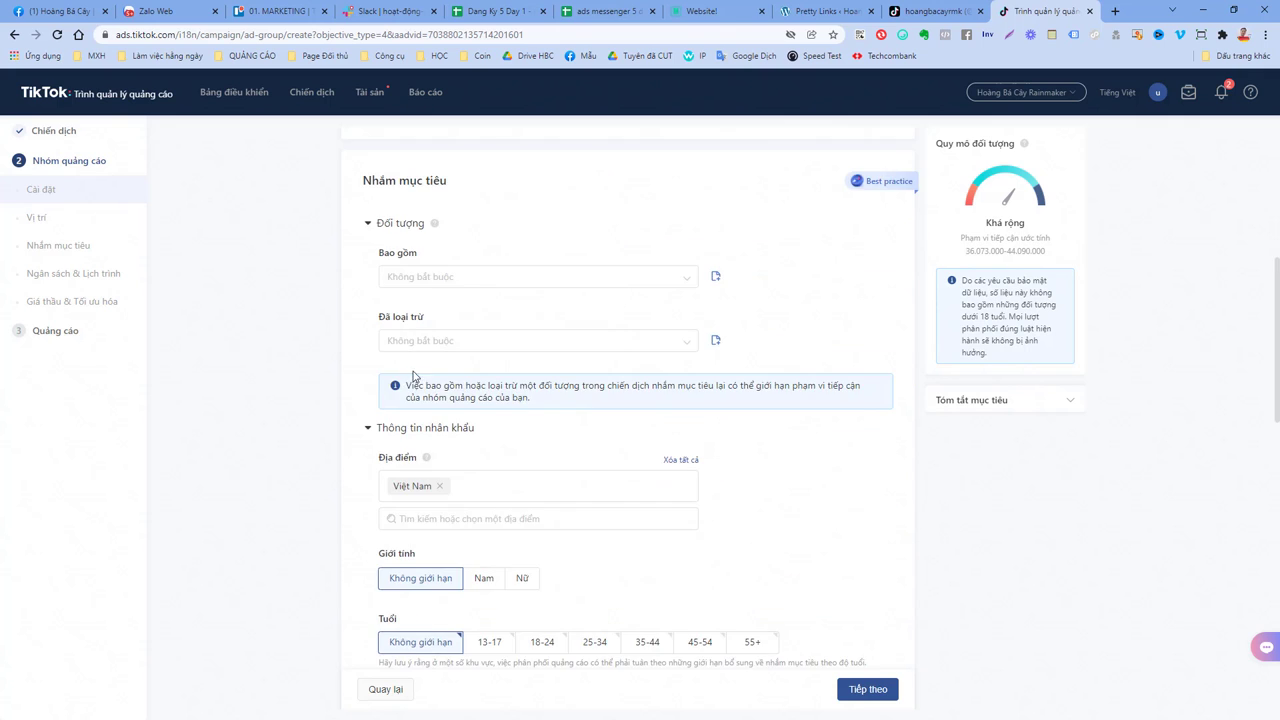
{"action": "left_click", "coordinate": [424, 281]}
{"action": "left_click", "coordinate": [455, 278]}
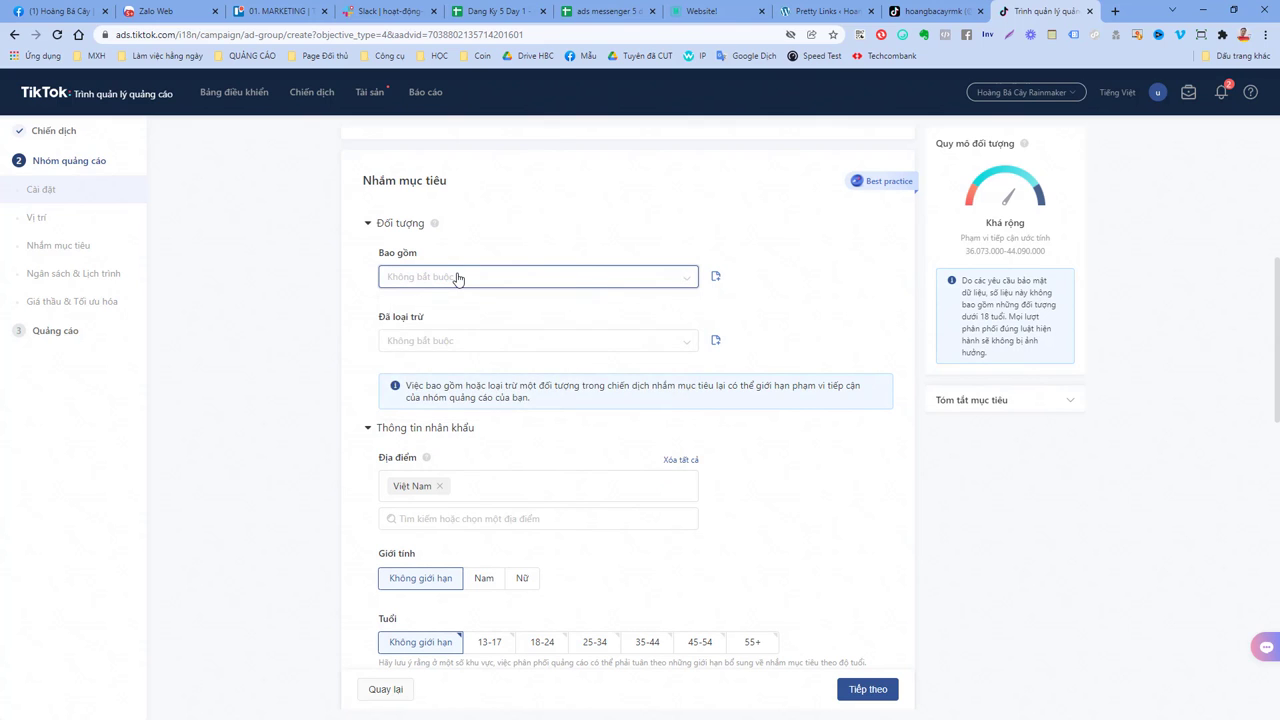
{"action": "left_click", "coordinate": [455, 278]}
{"action": "left_click", "coordinate": [455, 278]}
{"action": "left_click", "coordinate": [460, 339]}
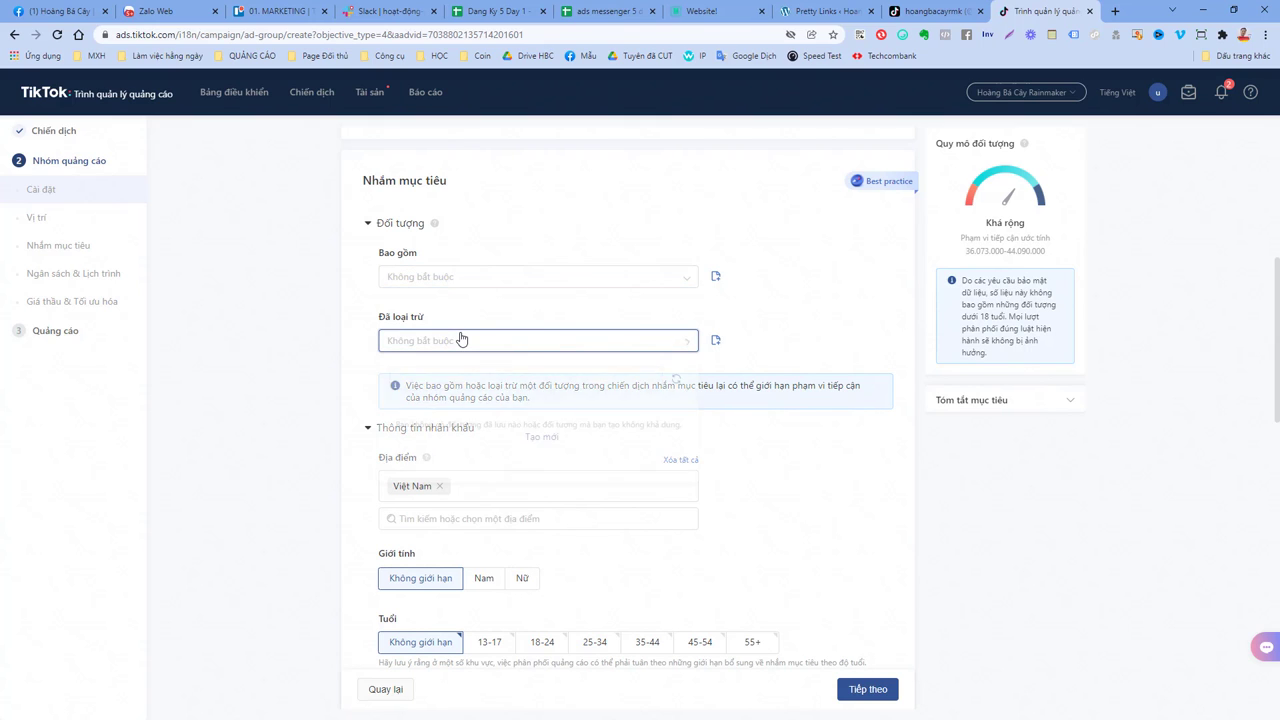
{"action": "left_click", "coordinate": [466, 311]}
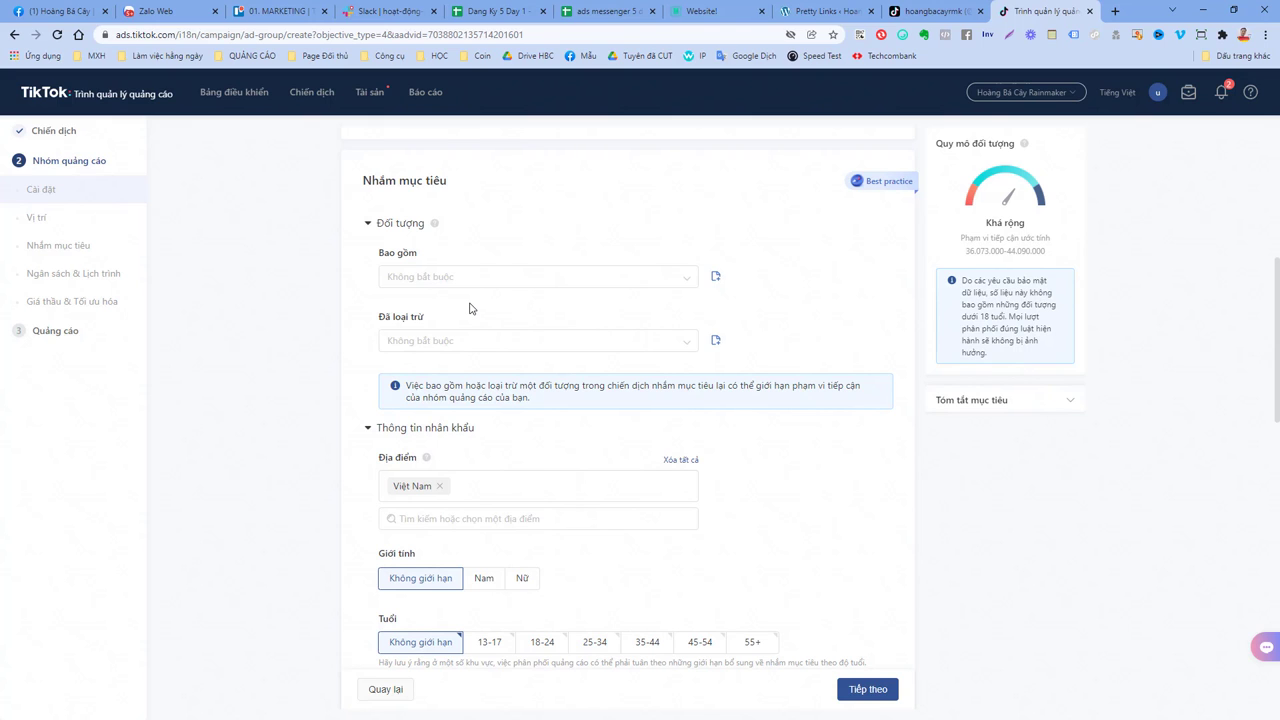
Step: Expand Việt Nam in the target location list and deselect the whole country
{"action": "scroll", "coordinate": [473, 308], "scroll_direction": "down", "scroll_amount": 2}
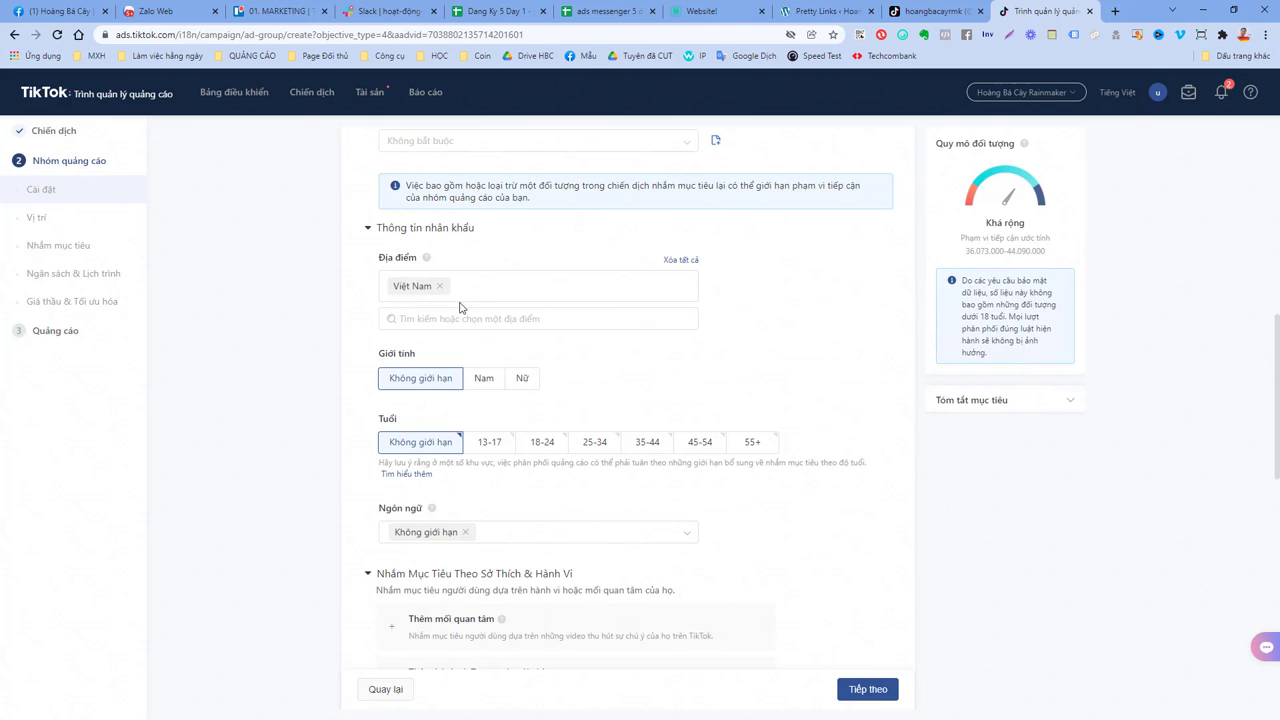
{"action": "left_click", "coordinate": [468, 318]}
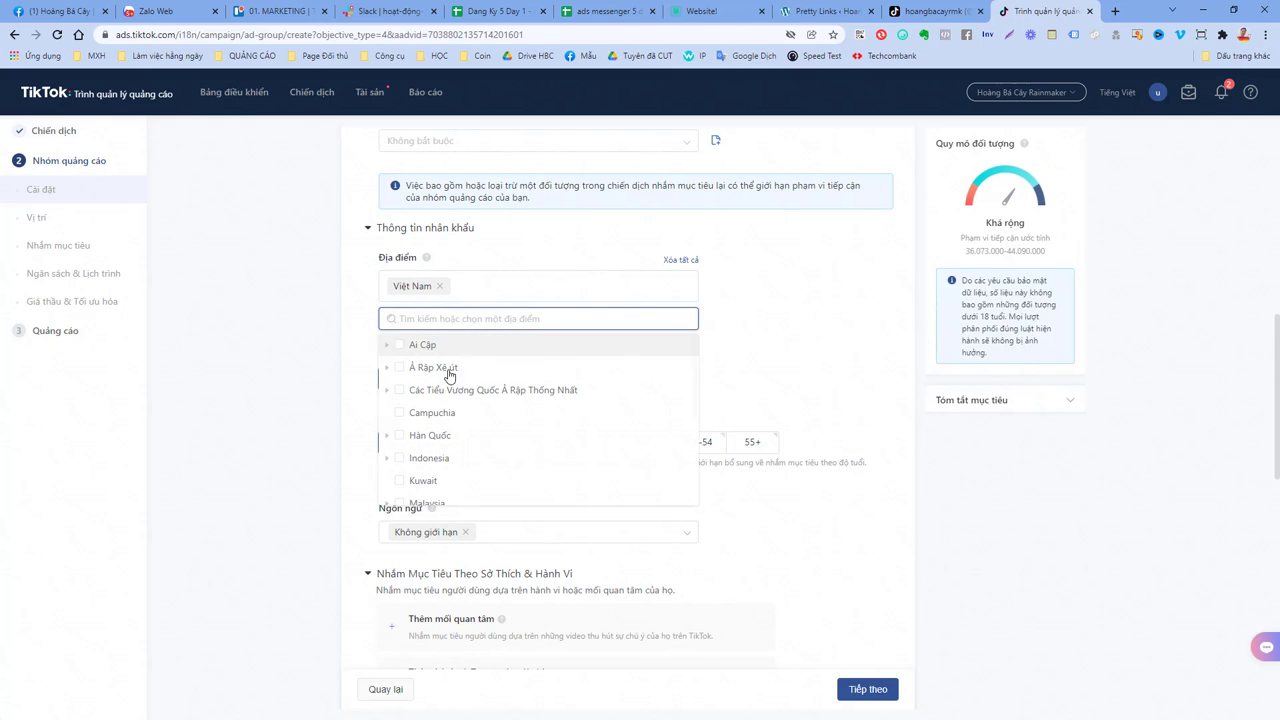
{"action": "scroll", "coordinate": [449, 378], "scroll_direction": "down", "scroll_amount": 3}
{"action": "left_click", "coordinate": [388, 494]}
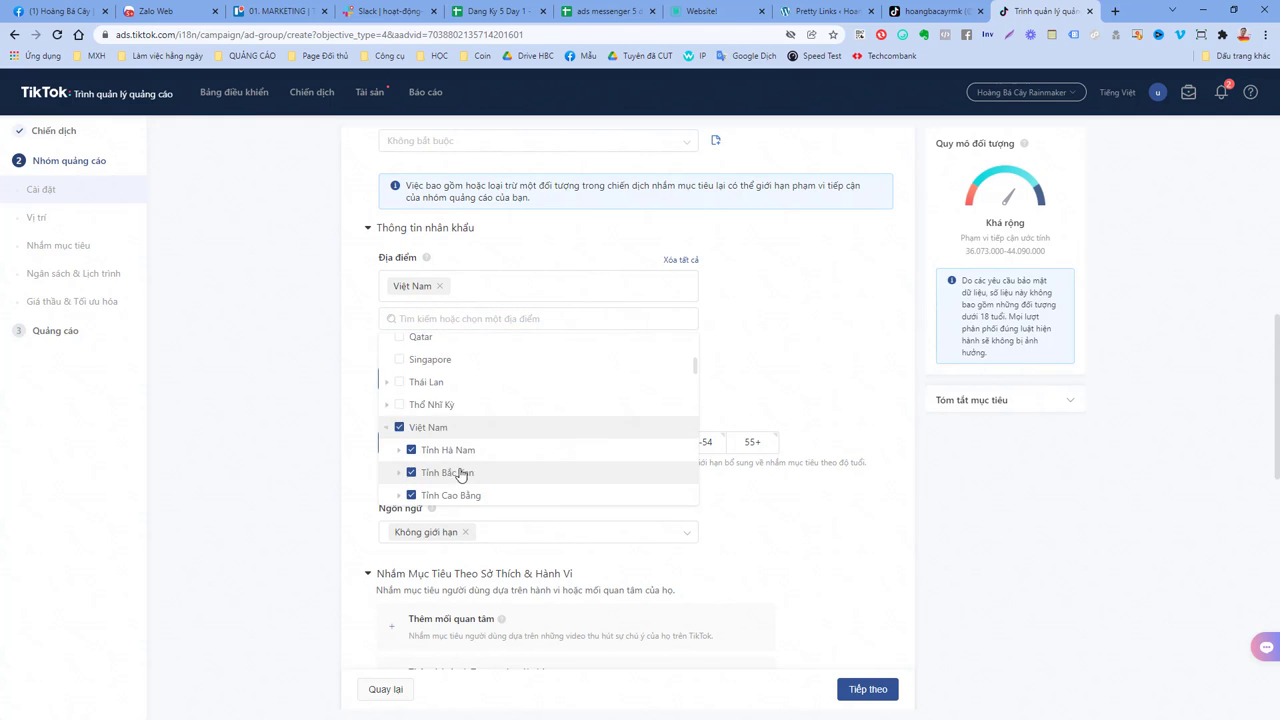
{"action": "scroll", "coordinate": [455, 460], "scroll_direction": "down", "scroll_amount": 2}
{"action": "left_click", "coordinate": [441, 367]}
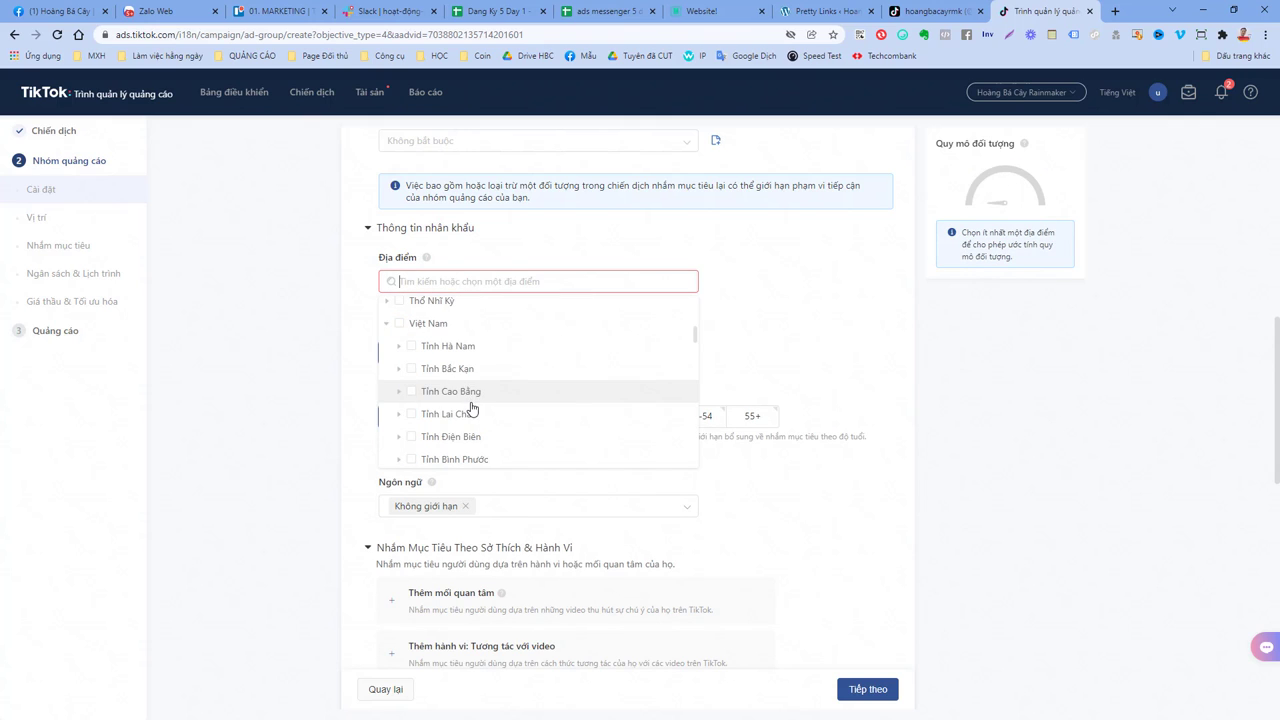
Step: Select Hồ Chí Minh and Thành Phố Hà Nội as the ad group's target locations
{"action": "scroll", "coordinate": [460, 400], "scroll_direction": "down", "scroll_amount": 5}
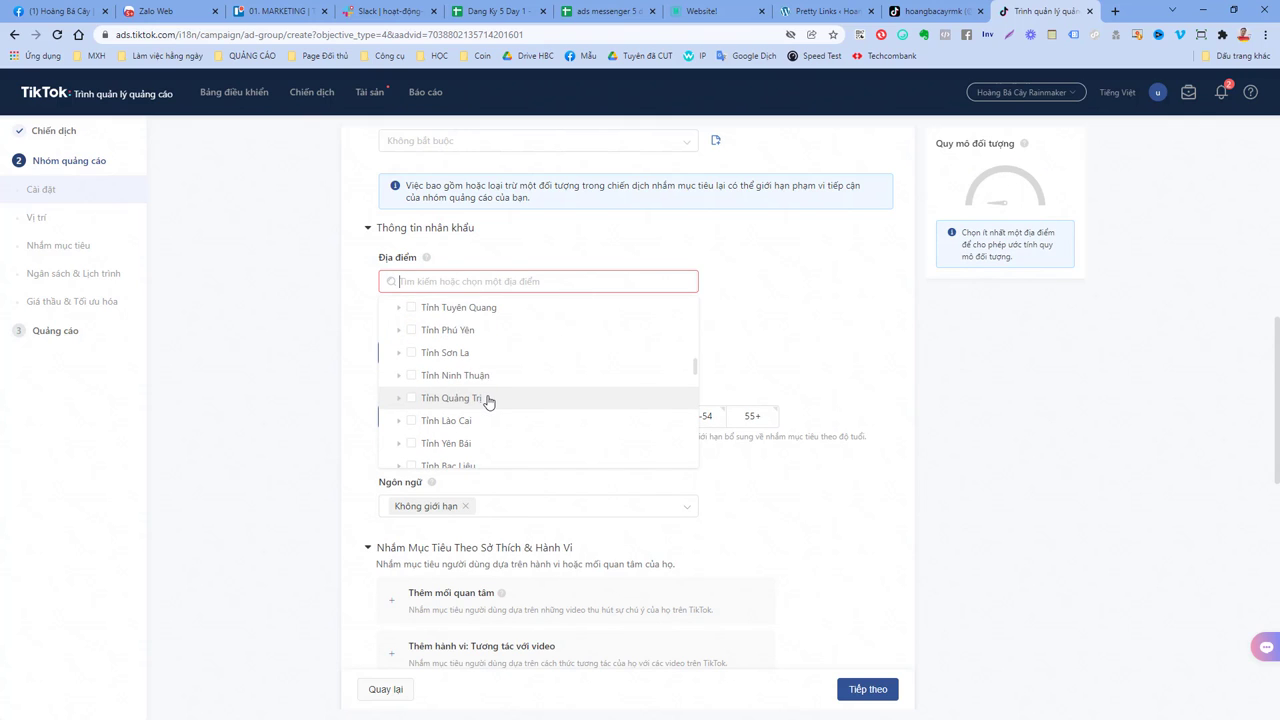
{"action": "scroll", "coordinate": [492, 400], "scroll_direction": "down", "scroll_amount": 2}
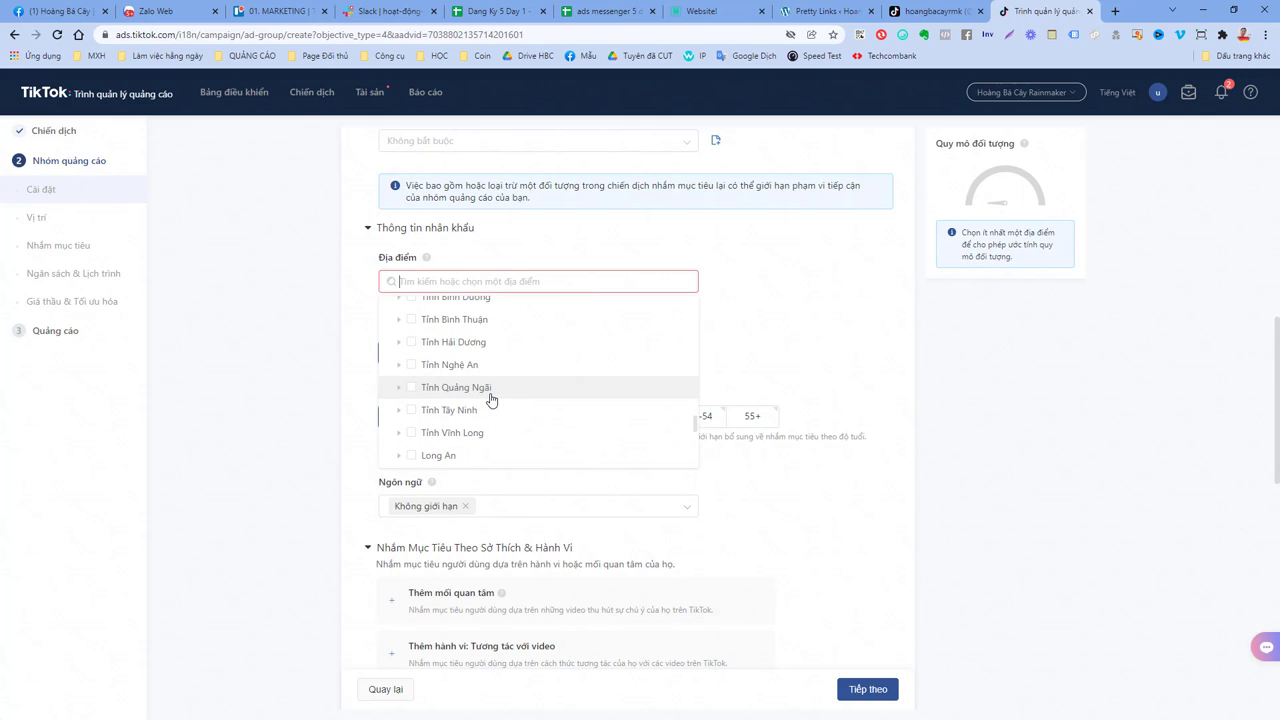
{"action": "scroll", "coordinate": [491, 399], "scroll_direction": "down", "scroll_amount": 4}
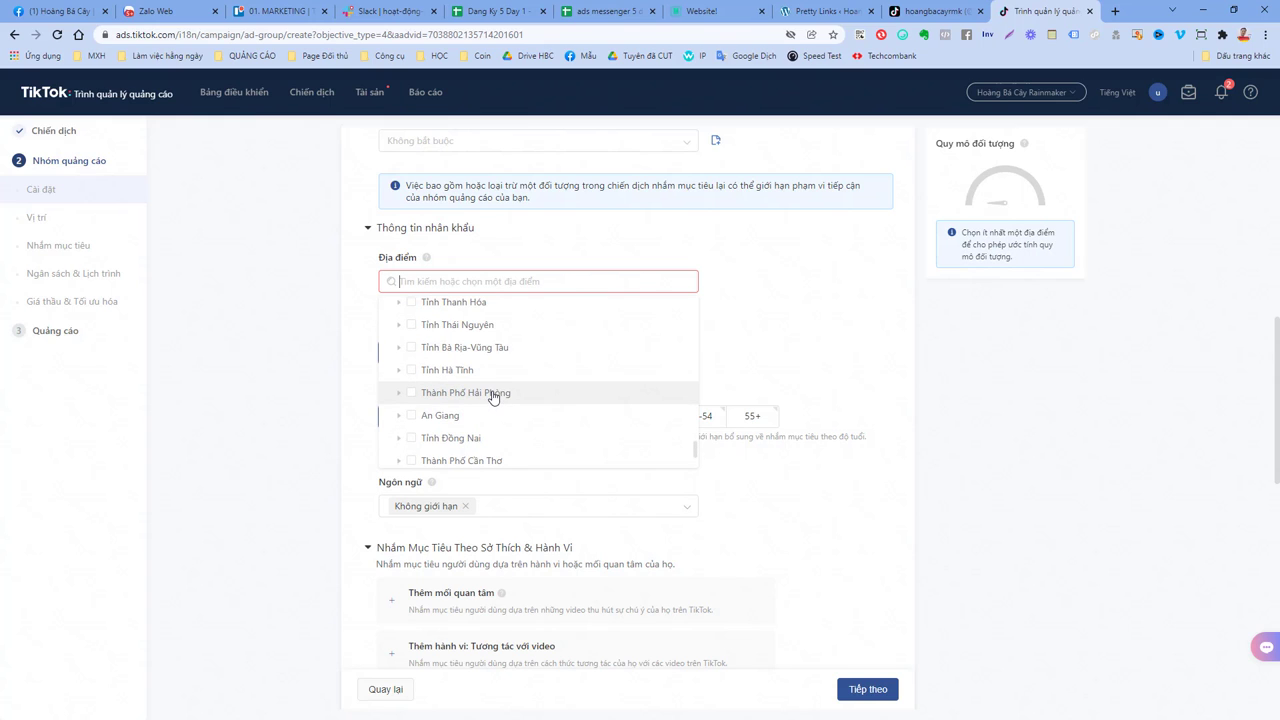
{"action": "scroll", "coordinate": [493, 397], "scroll_direction": "down", "scroll_amount": 4}
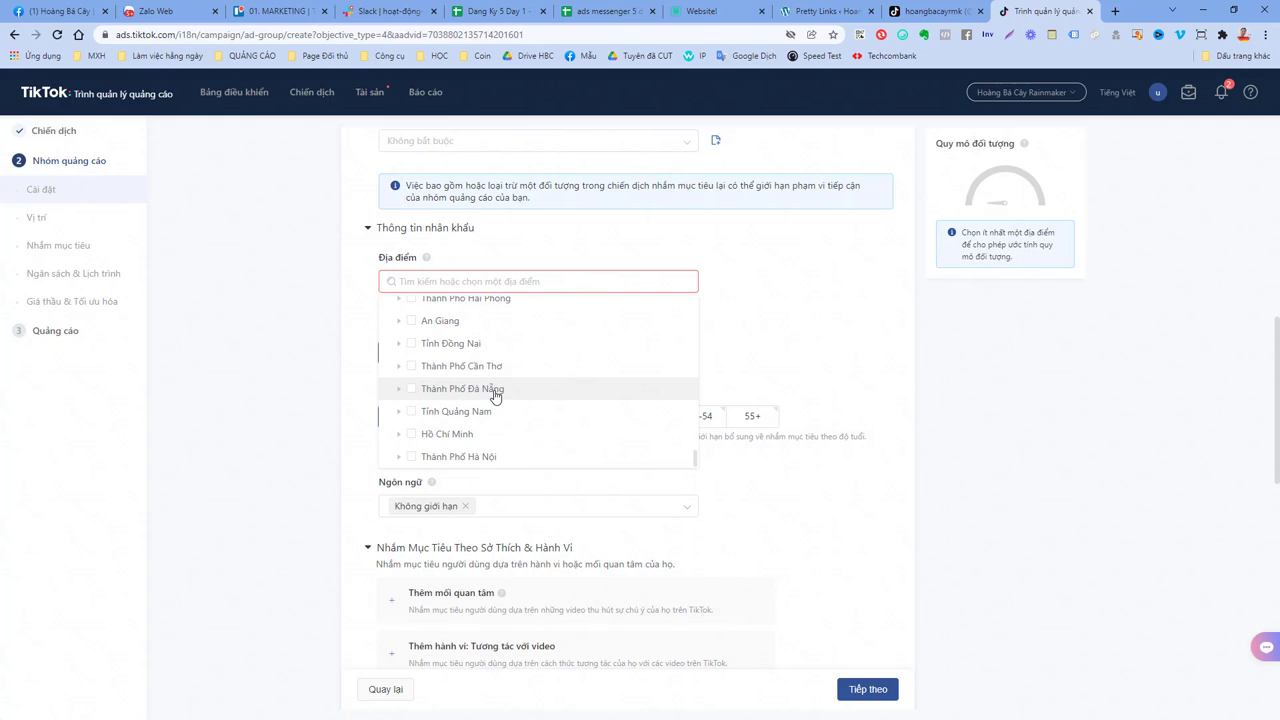
{"action": "left_click", "coordinate": [411, 436]}
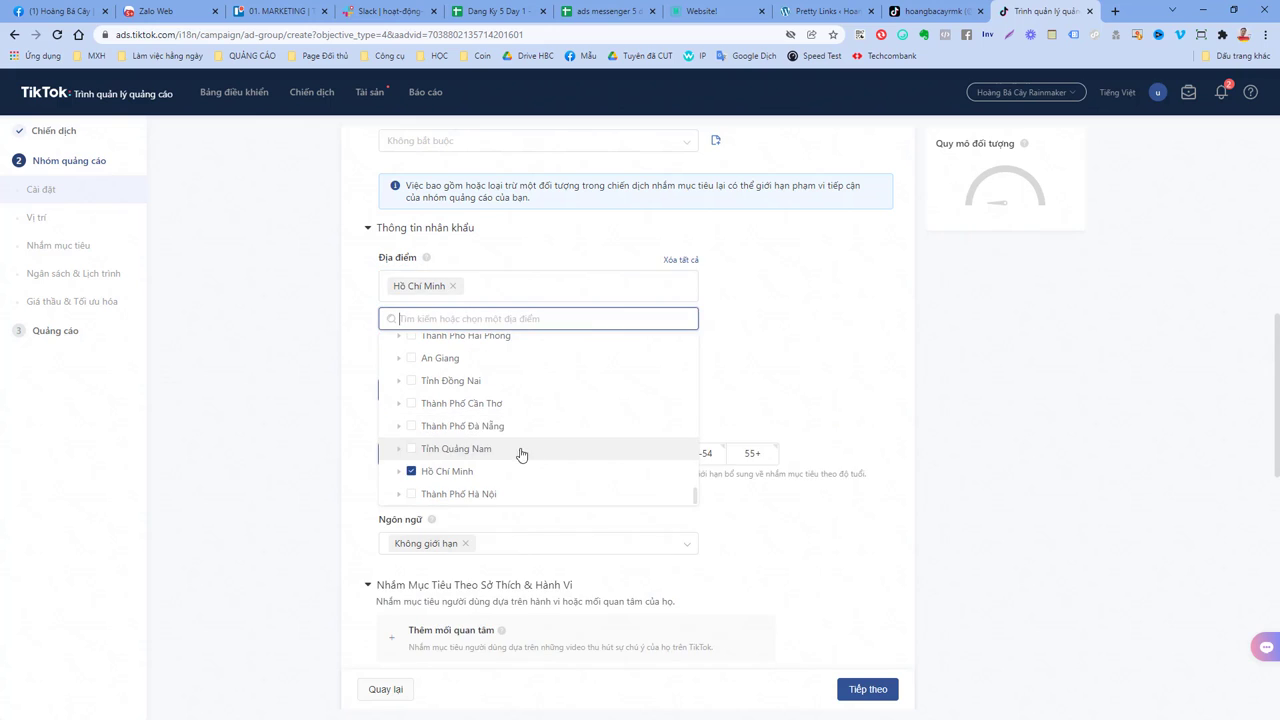
{"action": "scroll", "coordinate": [420, 420], "scroll_direction": "down", "scroll_amount": 1}
{"action": "left_click", "coordinate": [410, 361]}
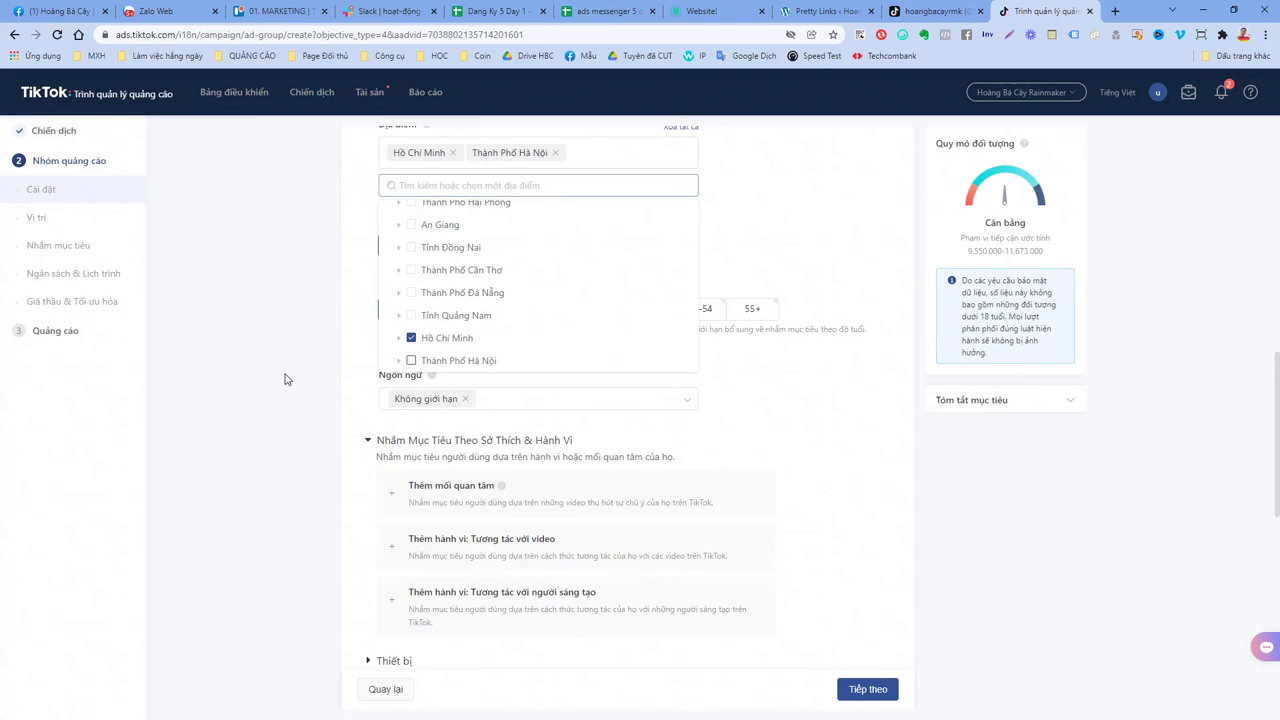
{"action": "left_click", "coordinate": [229, 379]}
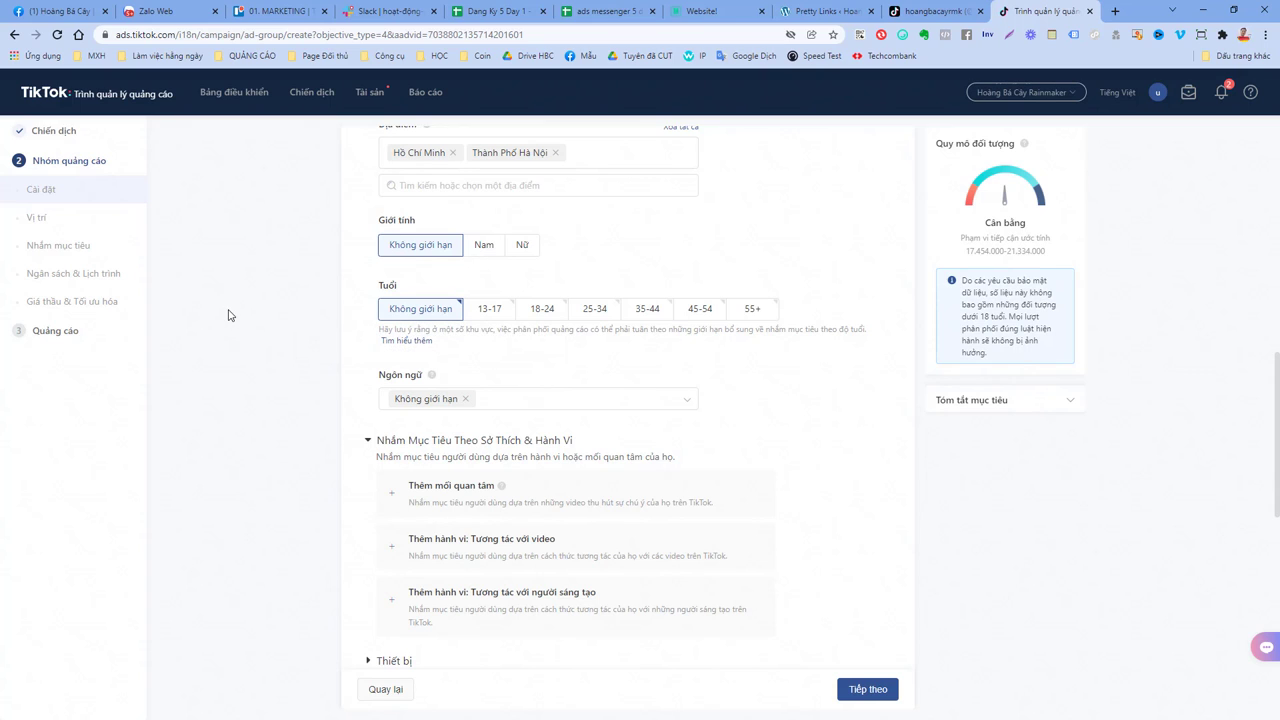
Step: Set the target gender to Nữ and the age range to 25-34
{"action": "left_click", "coordinate": [520, 247]}
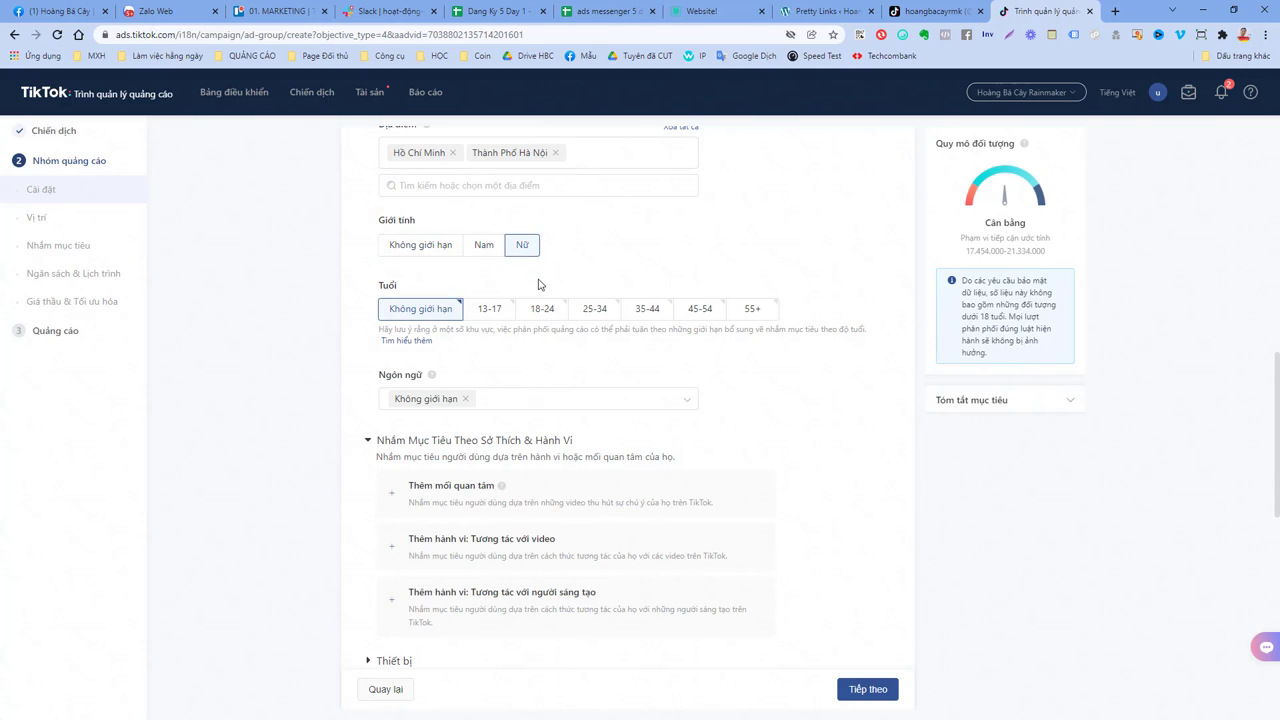
{"action": "left_click", "coordinate": [595, 312]}
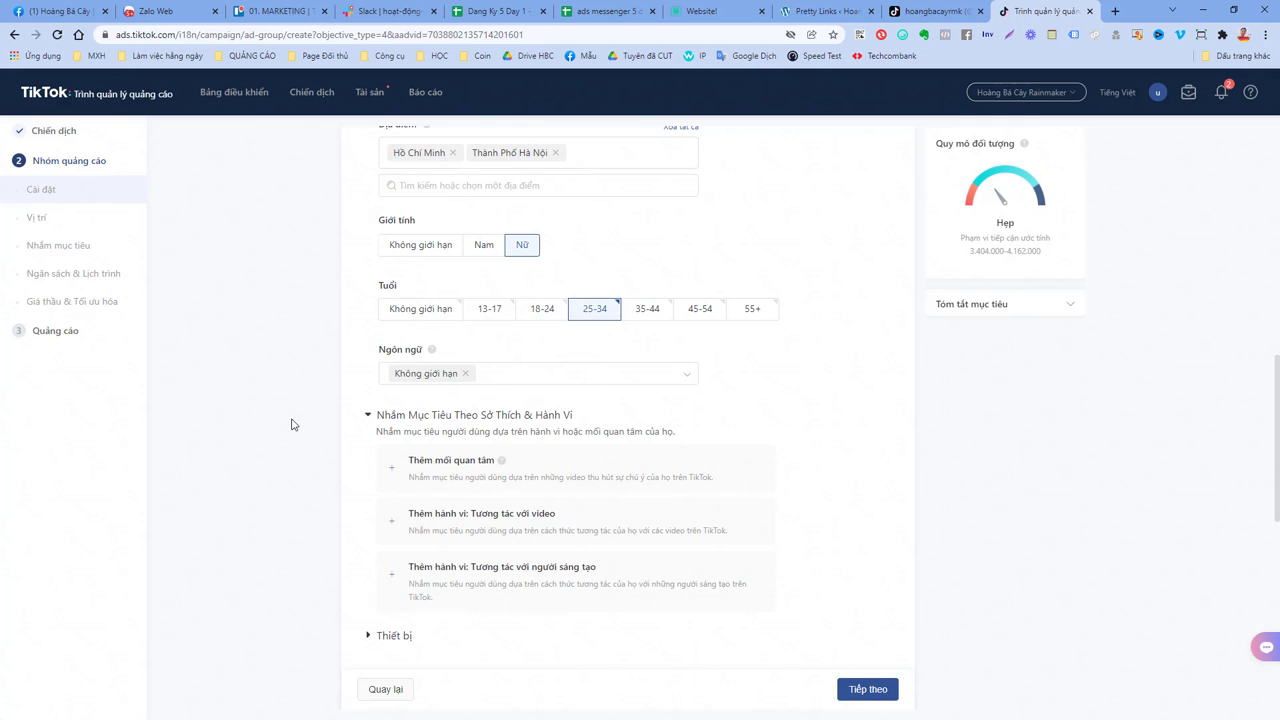
Step: Add an interest condition (Thêm mối quan tâm) to the interest and behaviour targeting
{"action": "scroll", "coordinate": [308, 414], "scroll_direction": "down", "scroll_amount": 2}
{"action": "scroll", "coordinate": [446, 391], "scroll_direction": "up", "scroll_amount": 2}
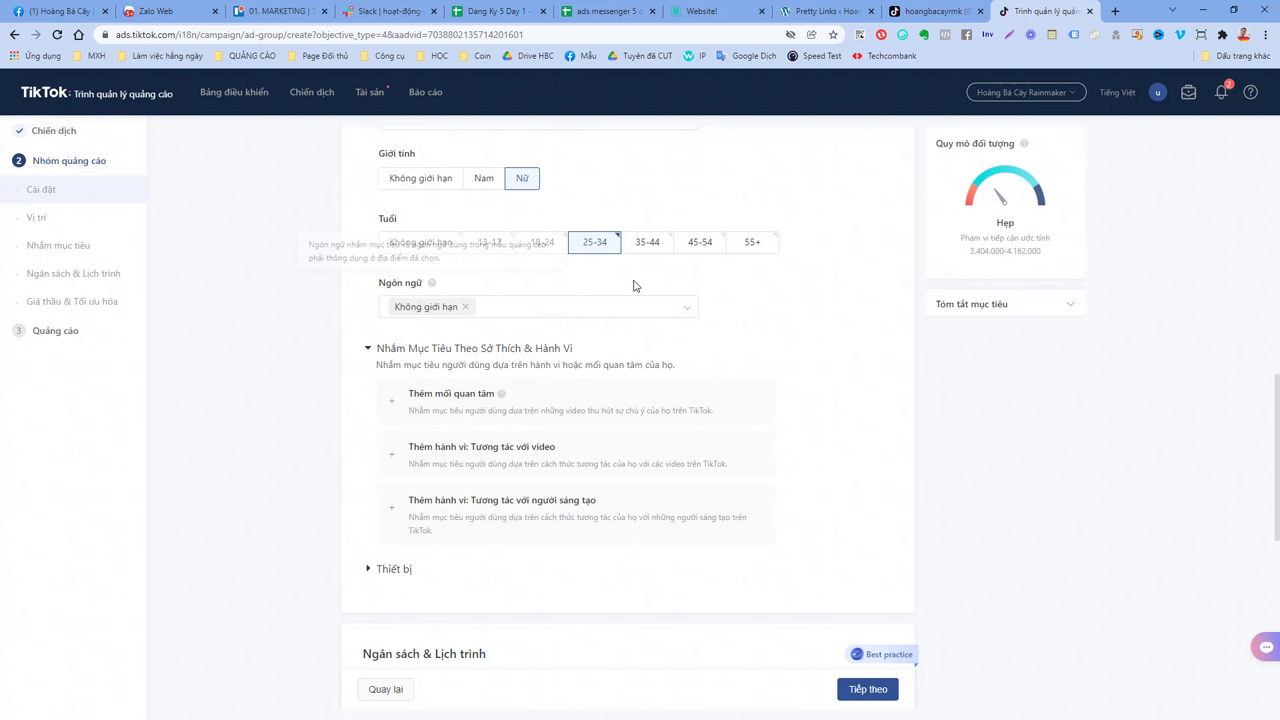
{"action": "scroll", "coordinate": [562, 442], "scroll_direction": "down", "scroll_amount": 2}
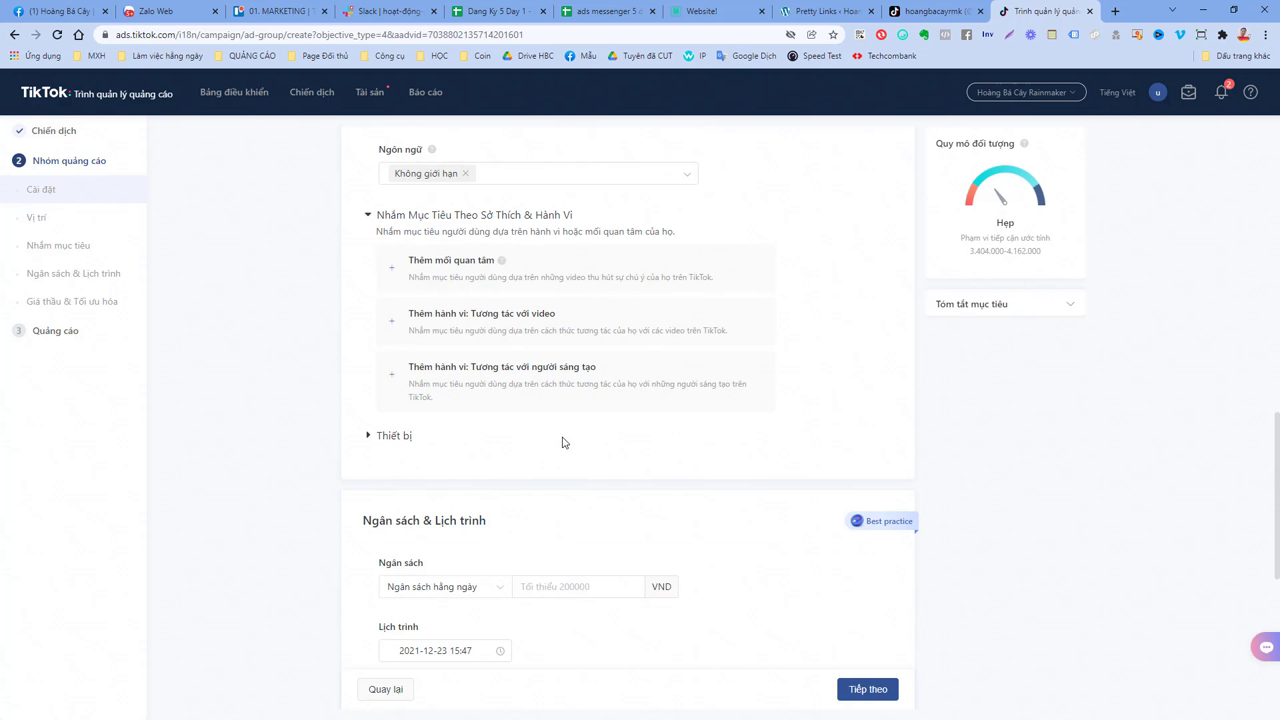
{"action": "left_click", "coordinate": [452, 276]}
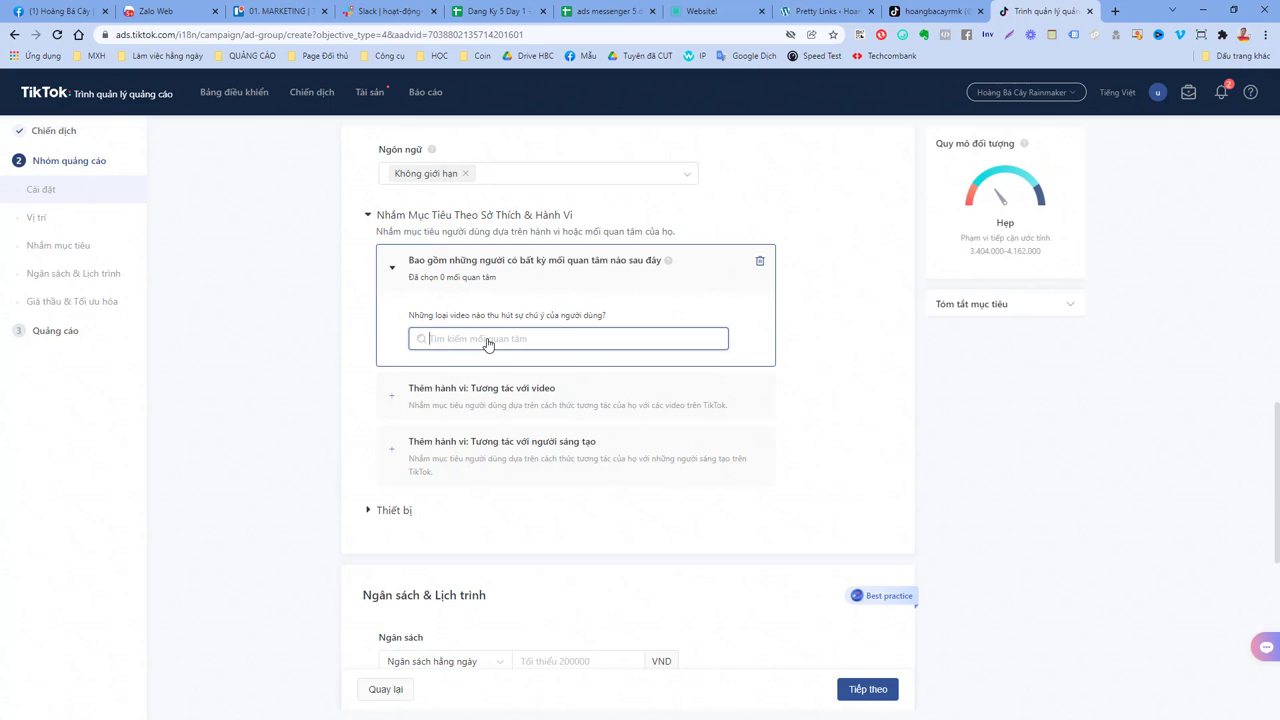
{"action": "left_click", "coordinate": [488, 341]}
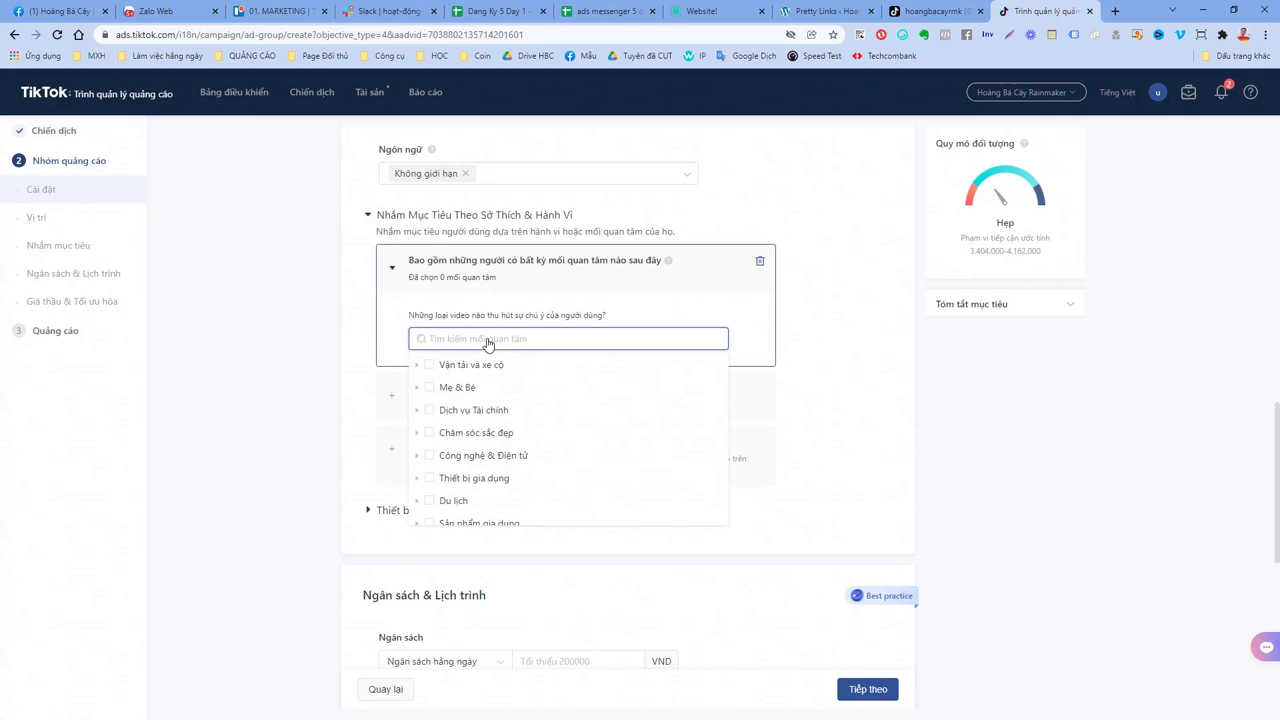
{"action": "left_click", "coordinate": [420, 418]}
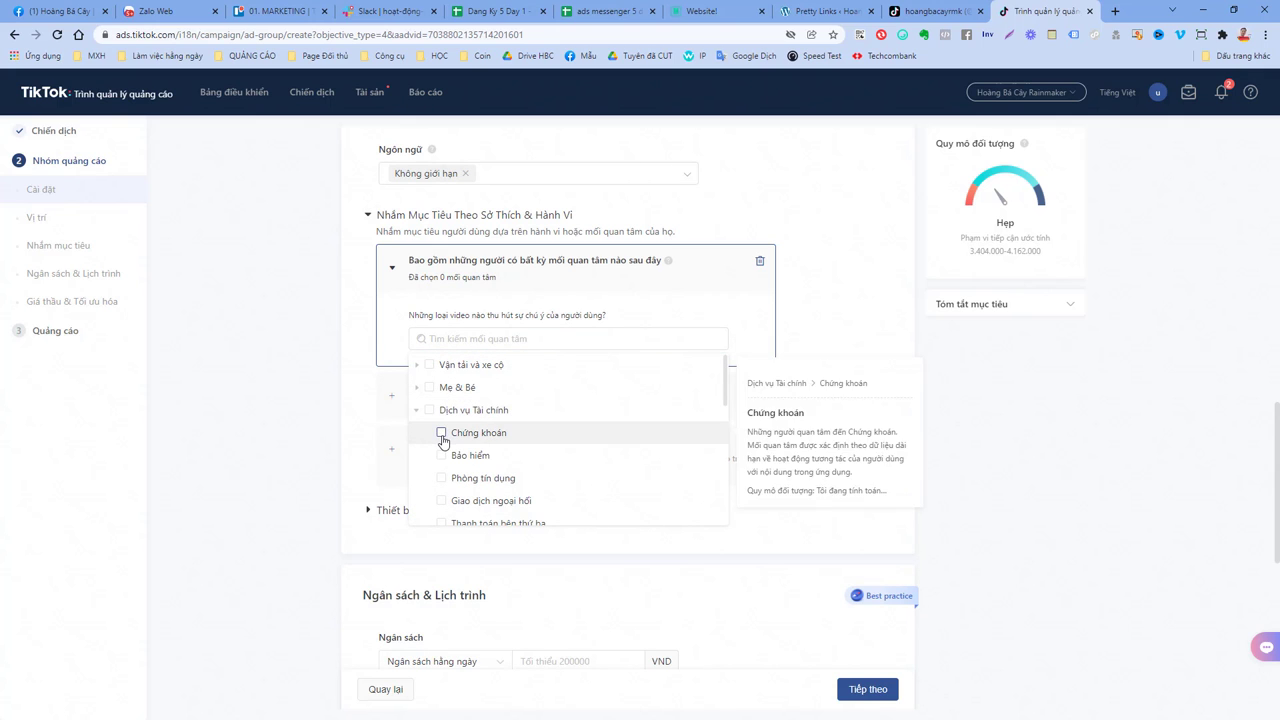
{"action": "left_click", "coordinate": [442, 434]}
{"action": "scroll", "coordinate": [480, 465], "scroll_direction": "down", "scroll_amount": 3}
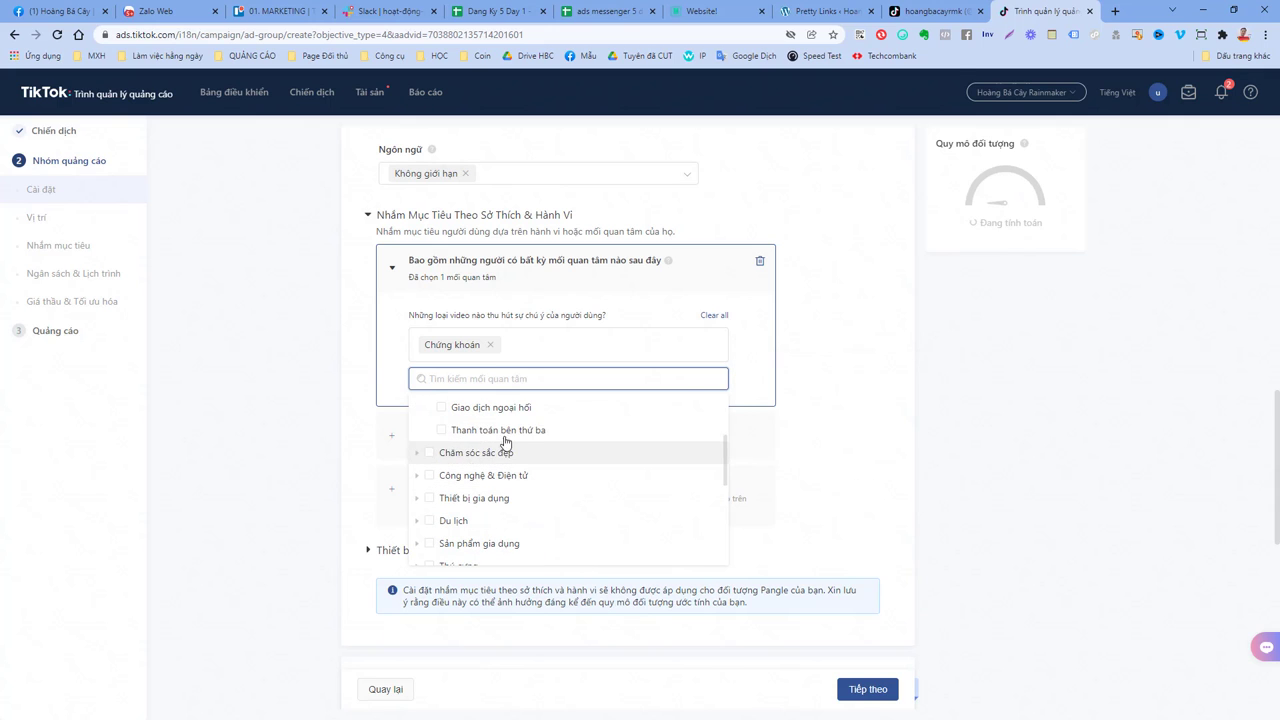
{"action": "mouse_move", "coordinate": [480, 428]}
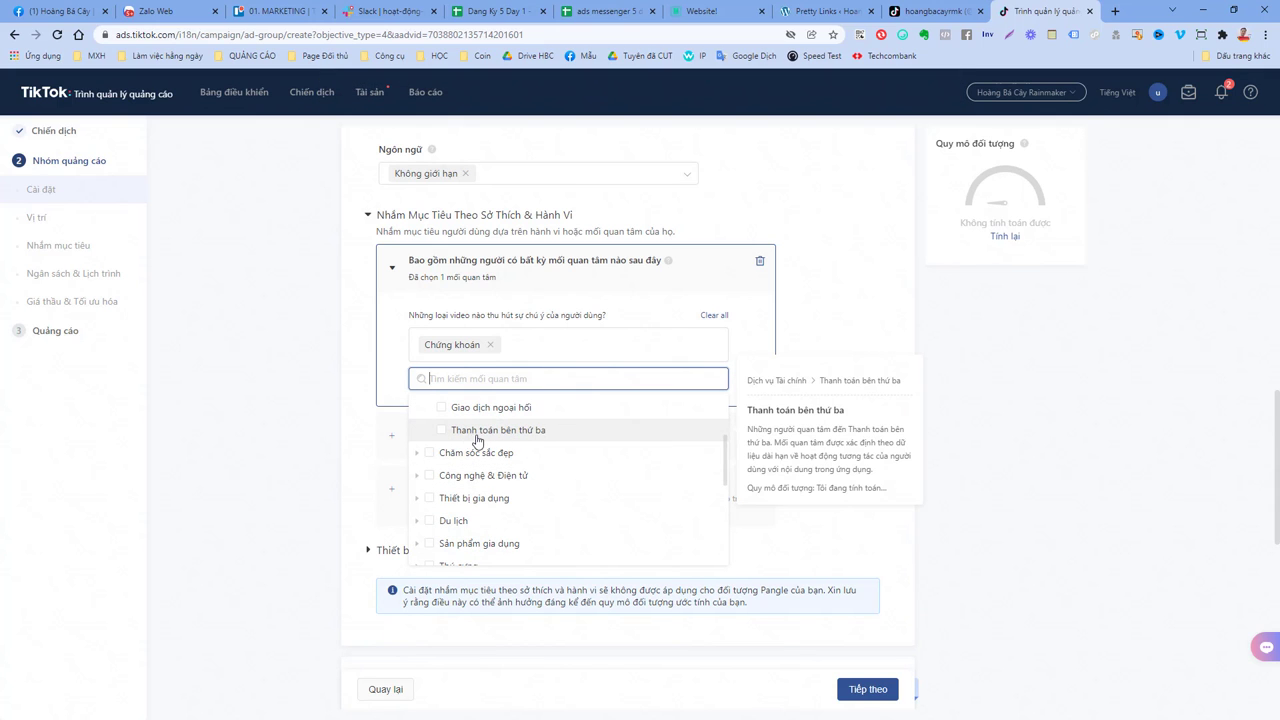
{"action": "scroll", "coordinate": [460, 440], "scroll_direction": "up", "scroll_amount": 3}
{"action": "scroll", "coordinate": [460, 420], "scroll_direction": "up", "scroll_amount": 2}
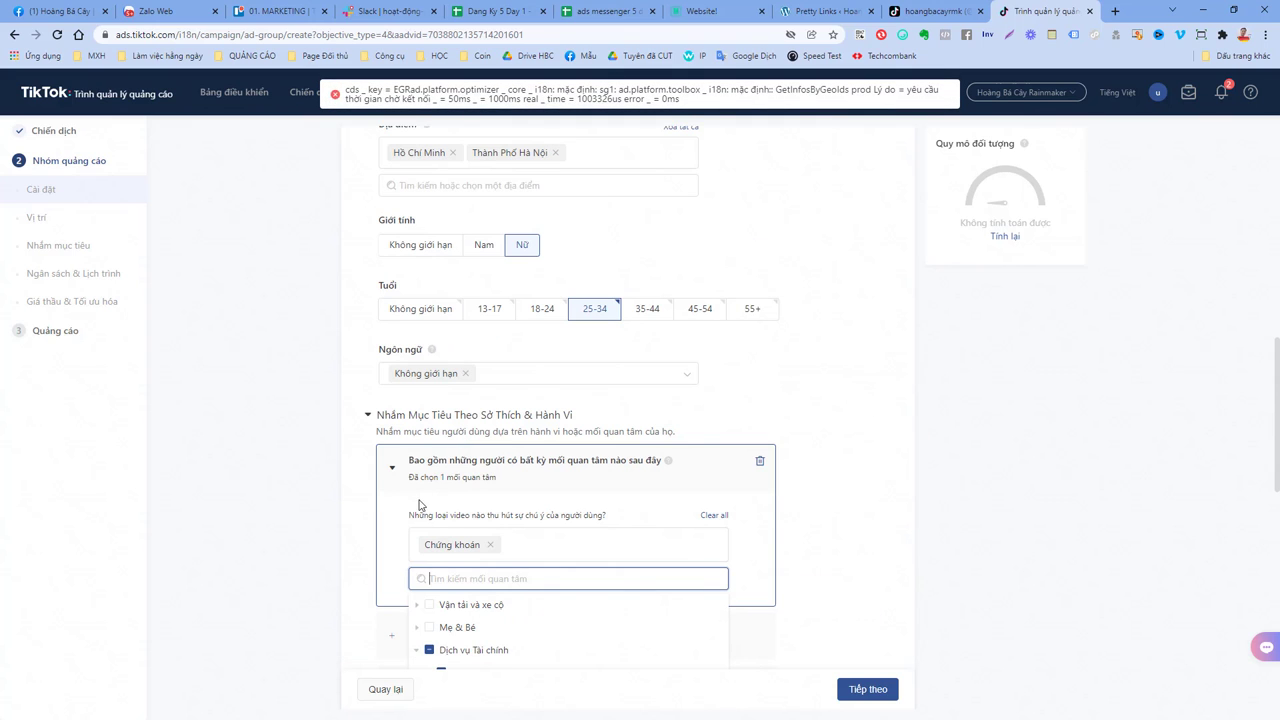
{"action": "left_click", "coordinate": [490, 544]}
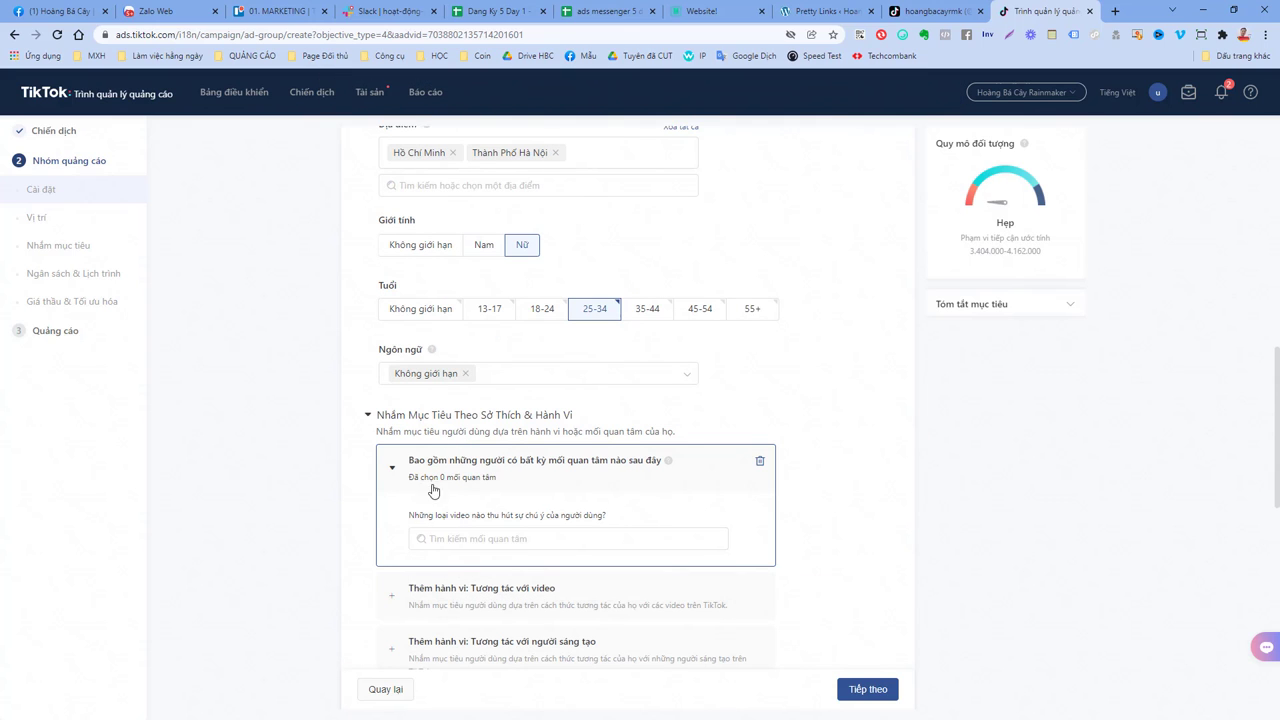
Step: Select Chăm sóc sắc đẹp as the target interest category
{"action": "left_click", "coordinate": [428, 537]}
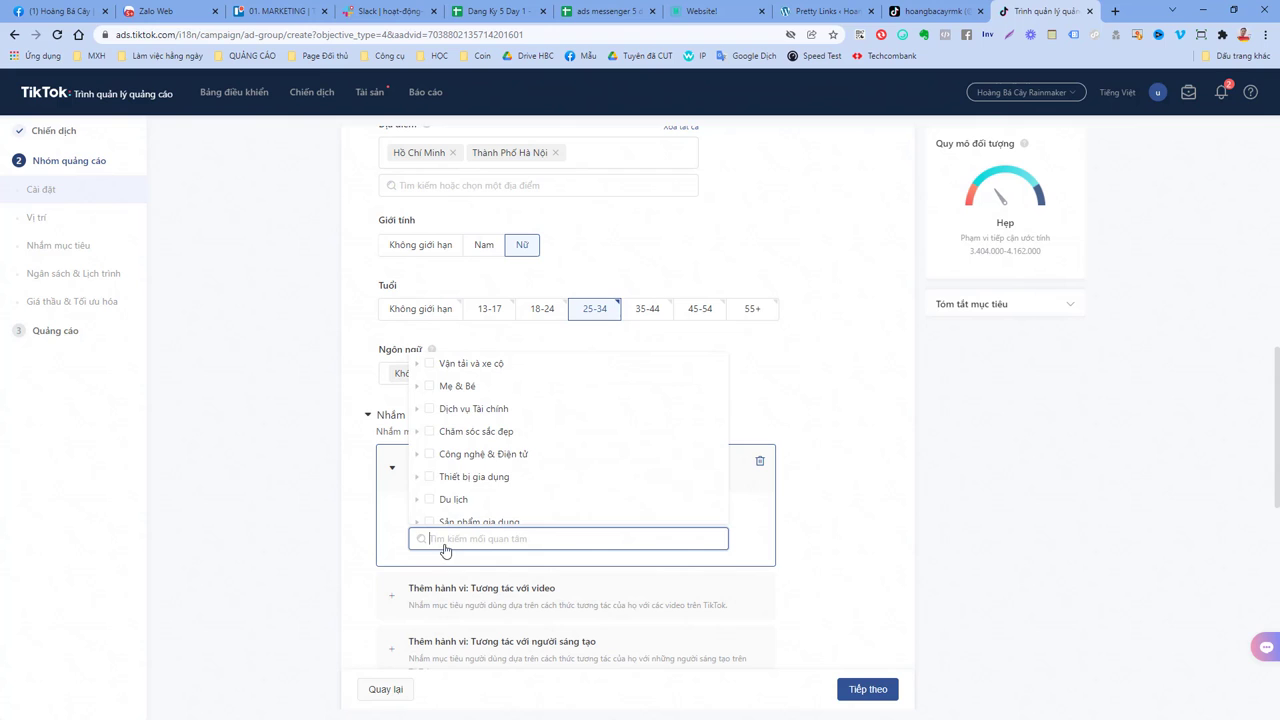
{"action": "left_click", "coordinate": [431, 433]}
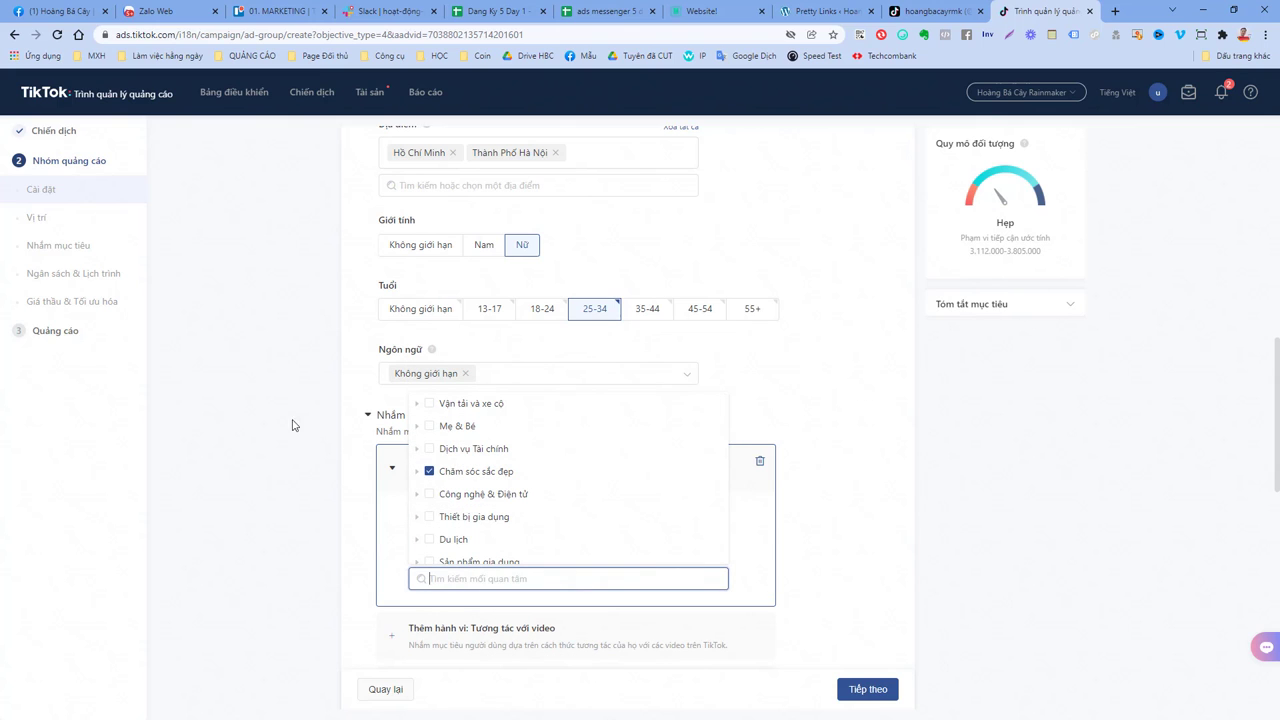
{"action": "left_click", "coordinate": [812, 503]}
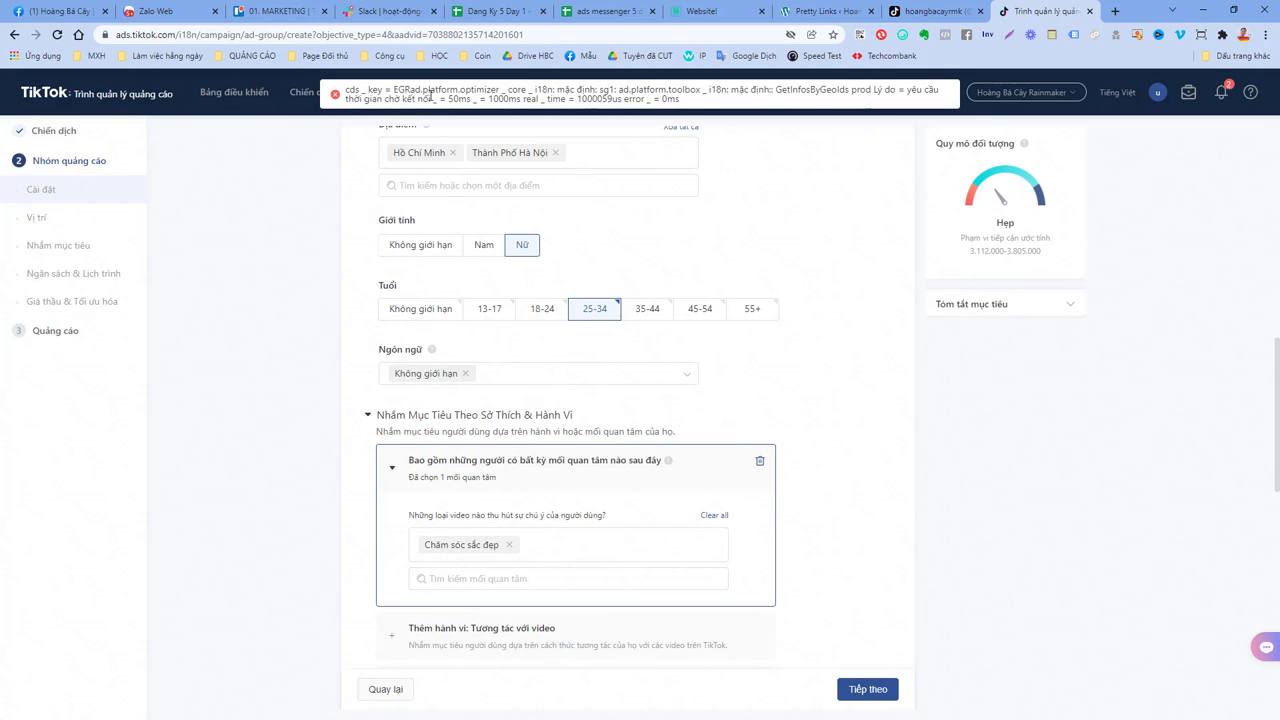
{"action": "left_click_drag", "start_coordinate": [450, 90], "coordinate": [737, 102]}
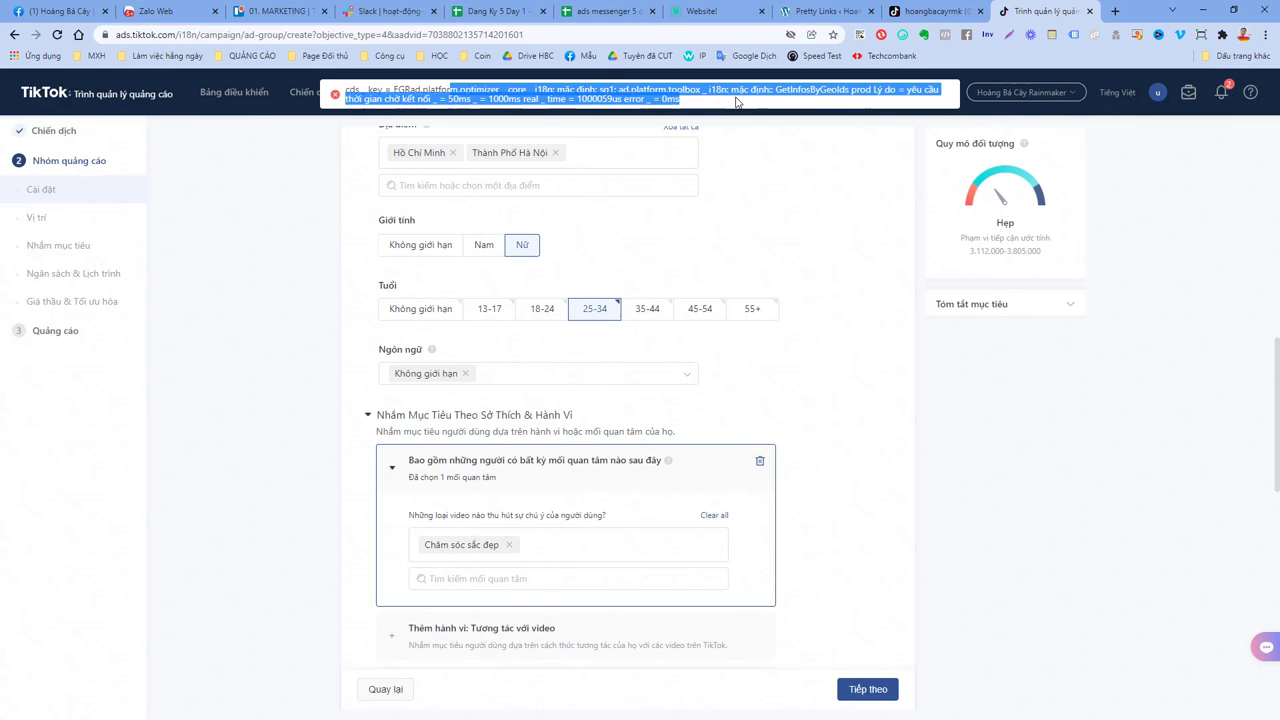
{"action": "left_click", "coordinate": [721, 235]}
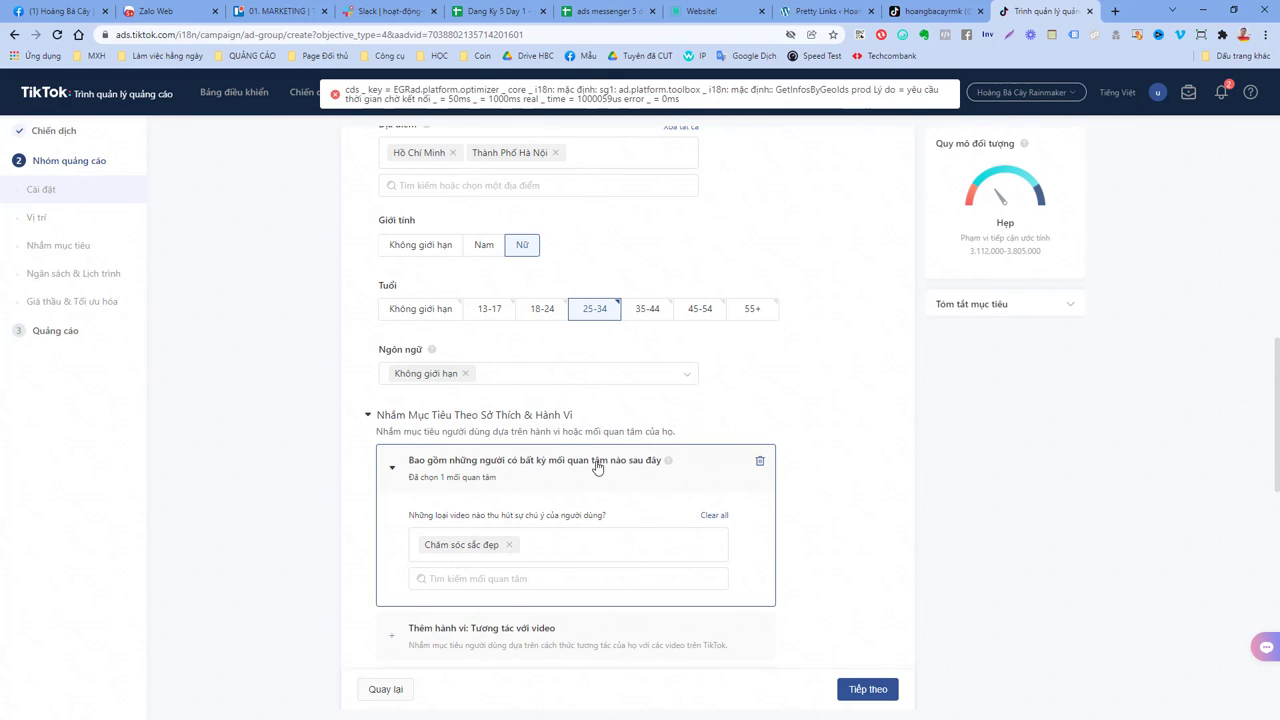
Step: Clear the selected Chăm sóc sắc đẹp interest and collapse the empty interest condition in the ad group's targeting
{"action": "left_click", "coordinate": [723, 518]}
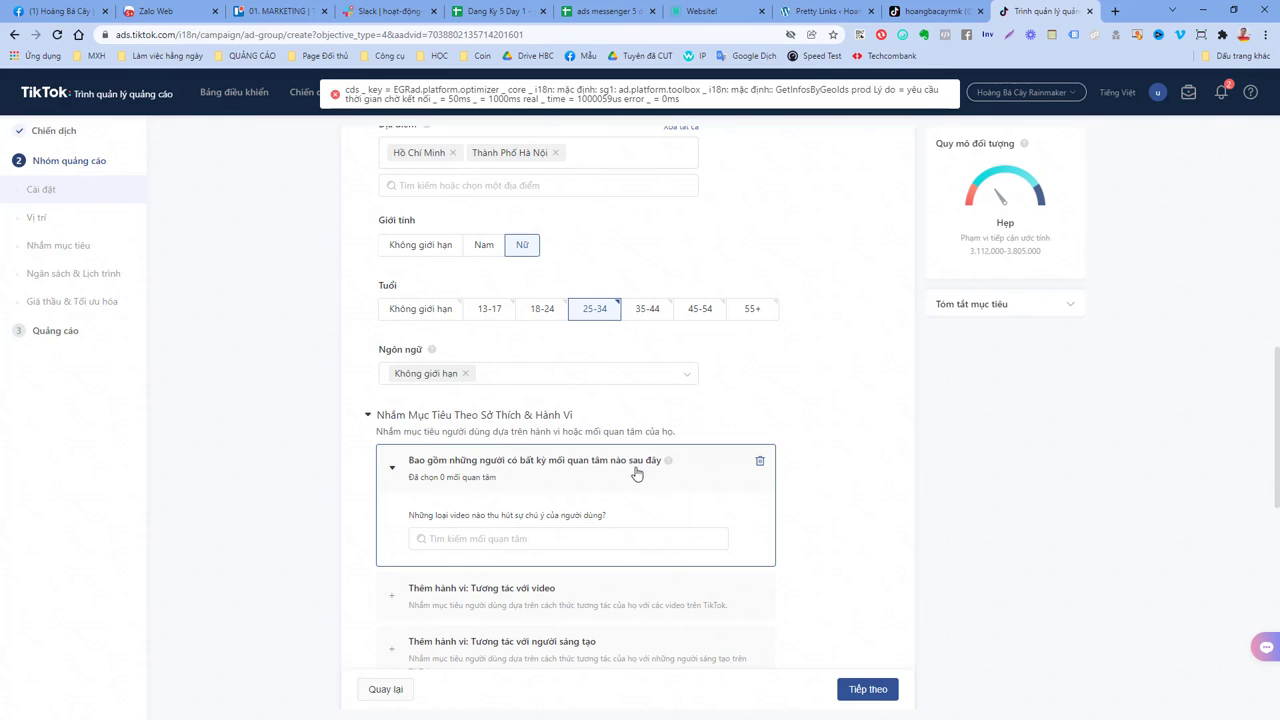
{"action": "left_click", "coordinate": [393, 468]}
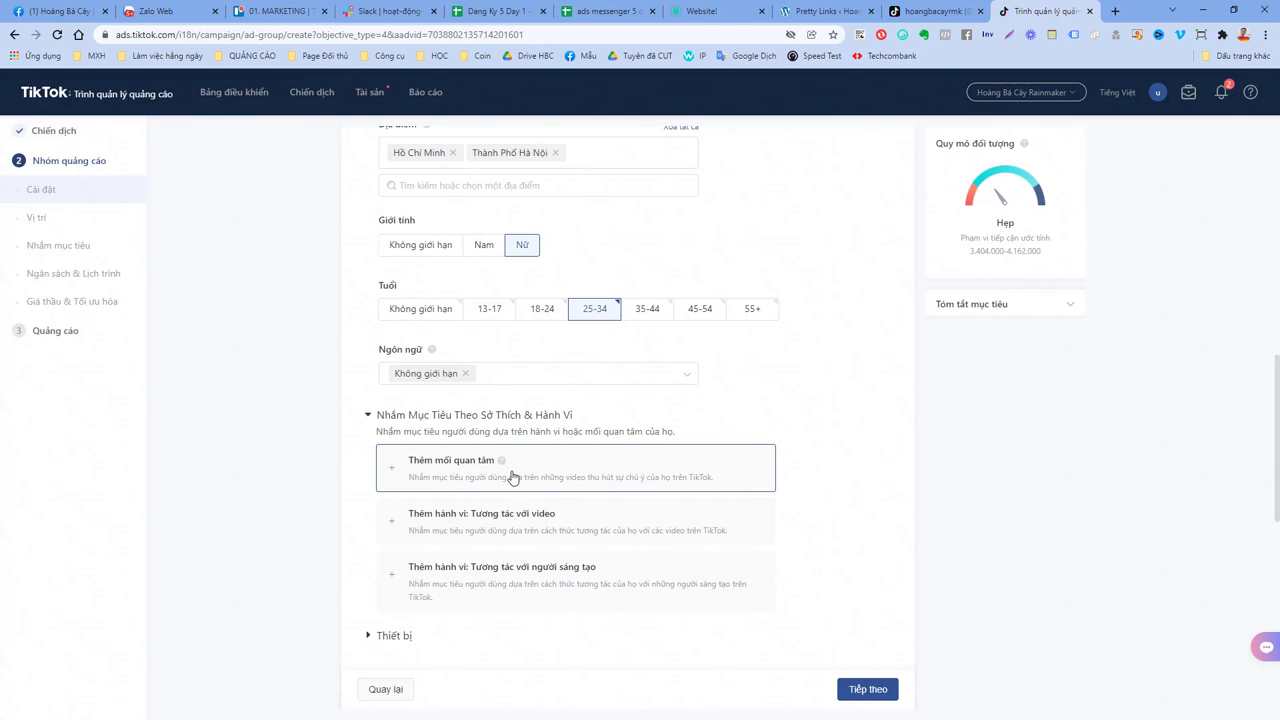
{"action": "scroll", "coordinate": [531, 486], "scroll_direction": "down", "scroll_amount": 2}
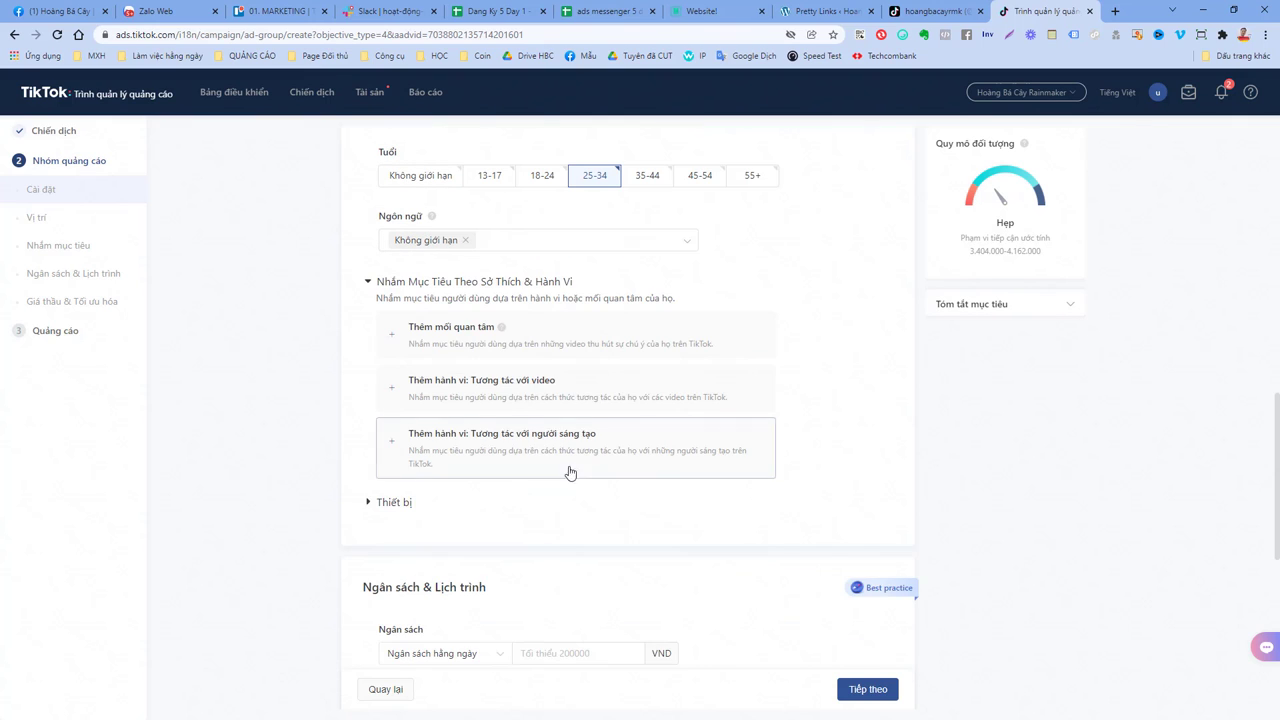
{"action": "left_click", "coordinate": [470, 398]}
{"action": "left_click", "coordinate": [468, 399]}
{"action": "left_click", "coordinate": [467, 398]}
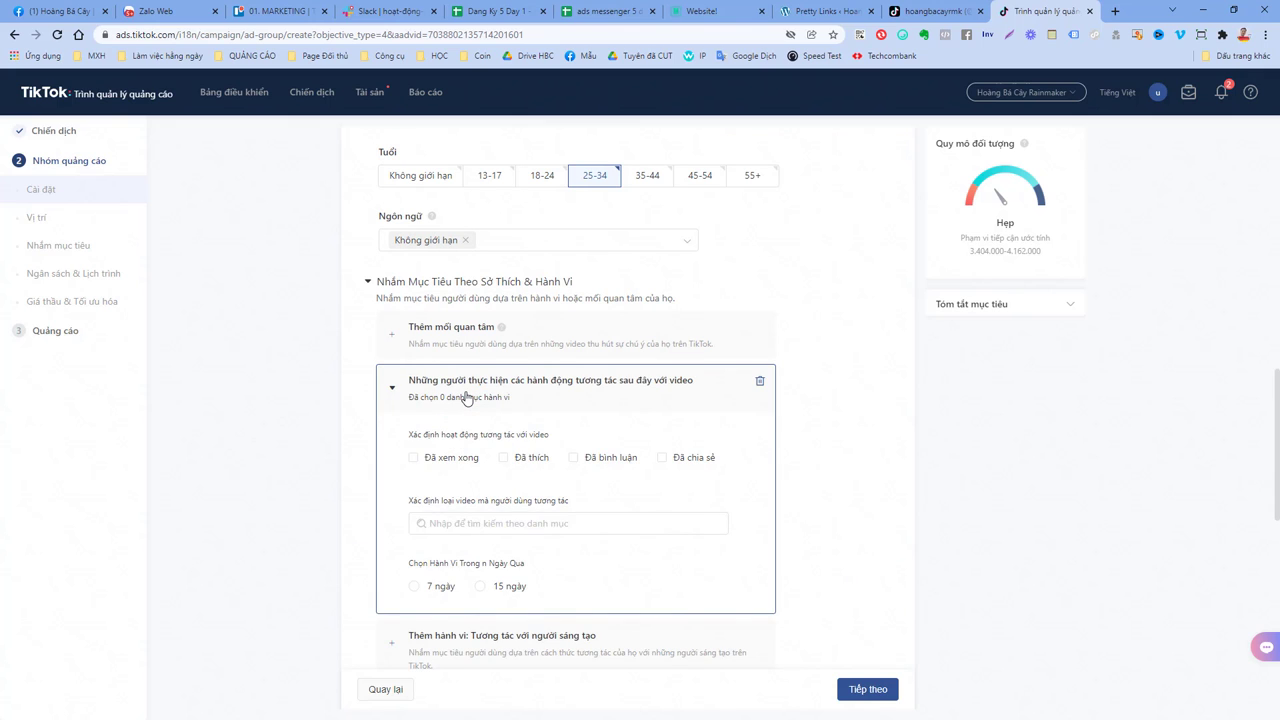
{"action": "left_click", "coordinate": [467, 398]}
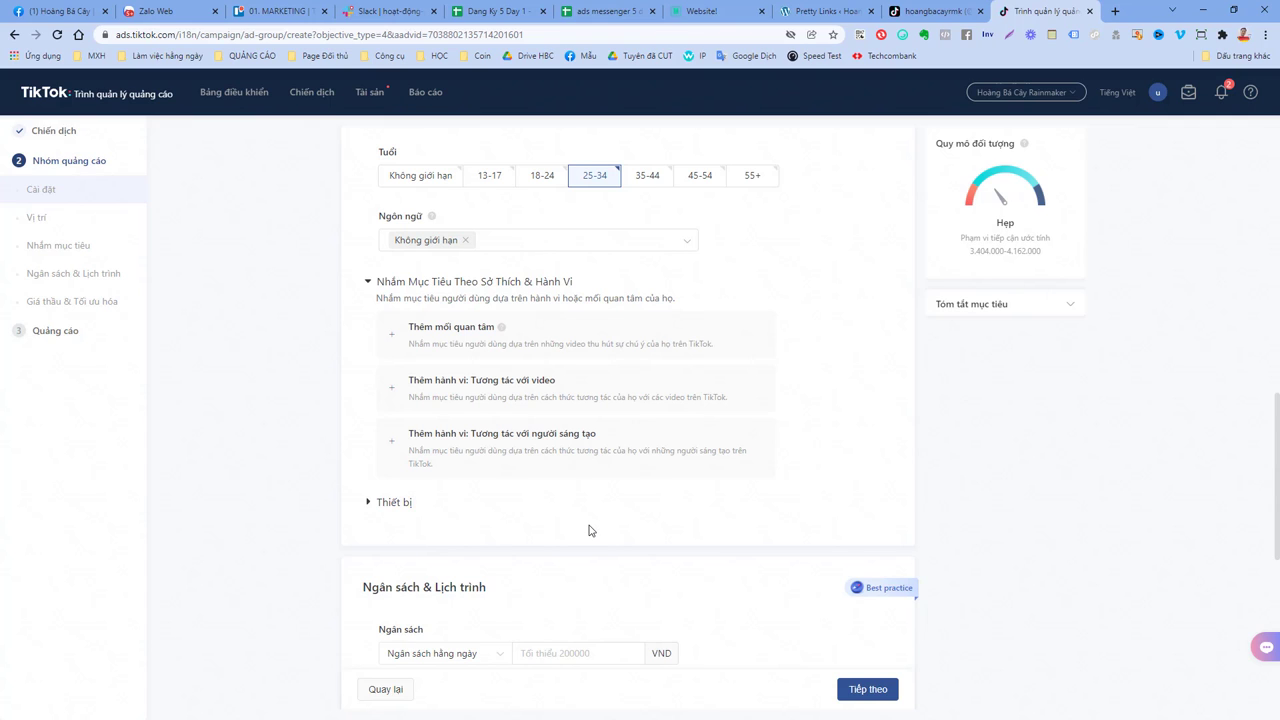
Step: Set the ad group's daily budget to 200000 VND
{"action": "scroll", "coordinate": [575, 512], "scroll_direction": "down", "scroll_amount": 2}
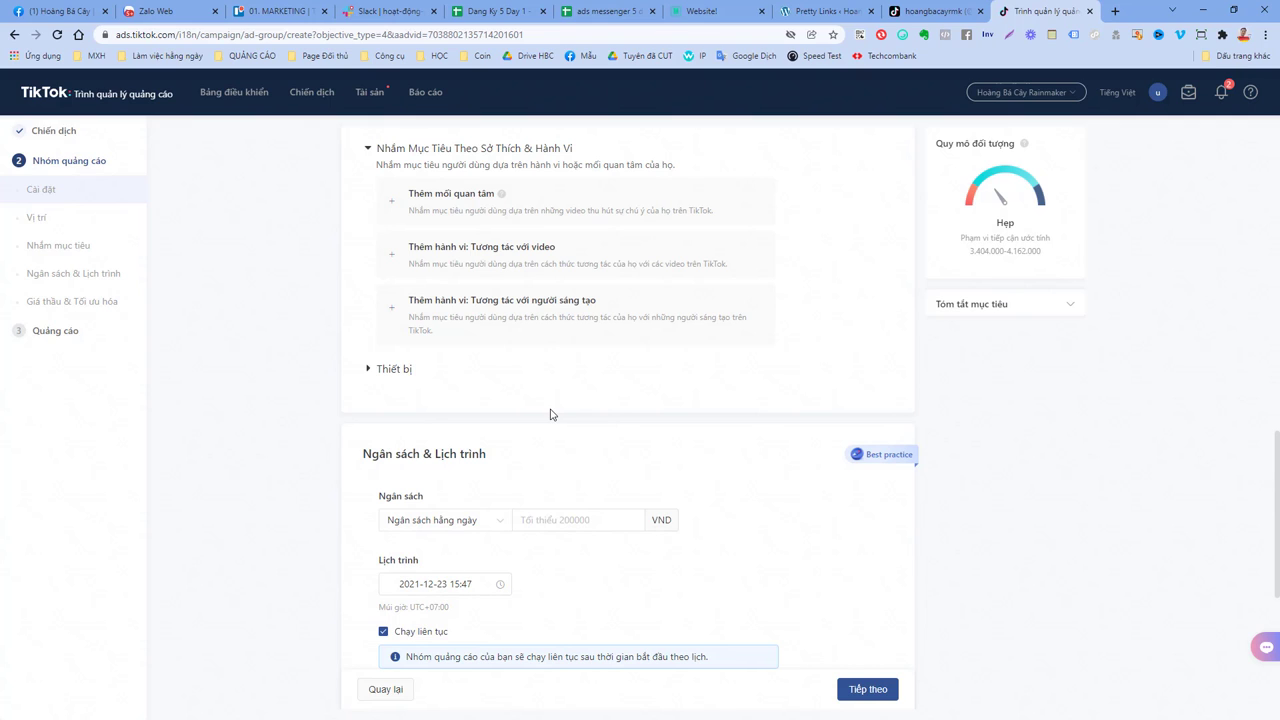
{"action": "left_click", "coordinate": [560, 516]}
Step: Expand the device targeting (Thiết bị) and examine its settings and the list of device models
{"action": "left_click", "coordinate": [376, 372]}
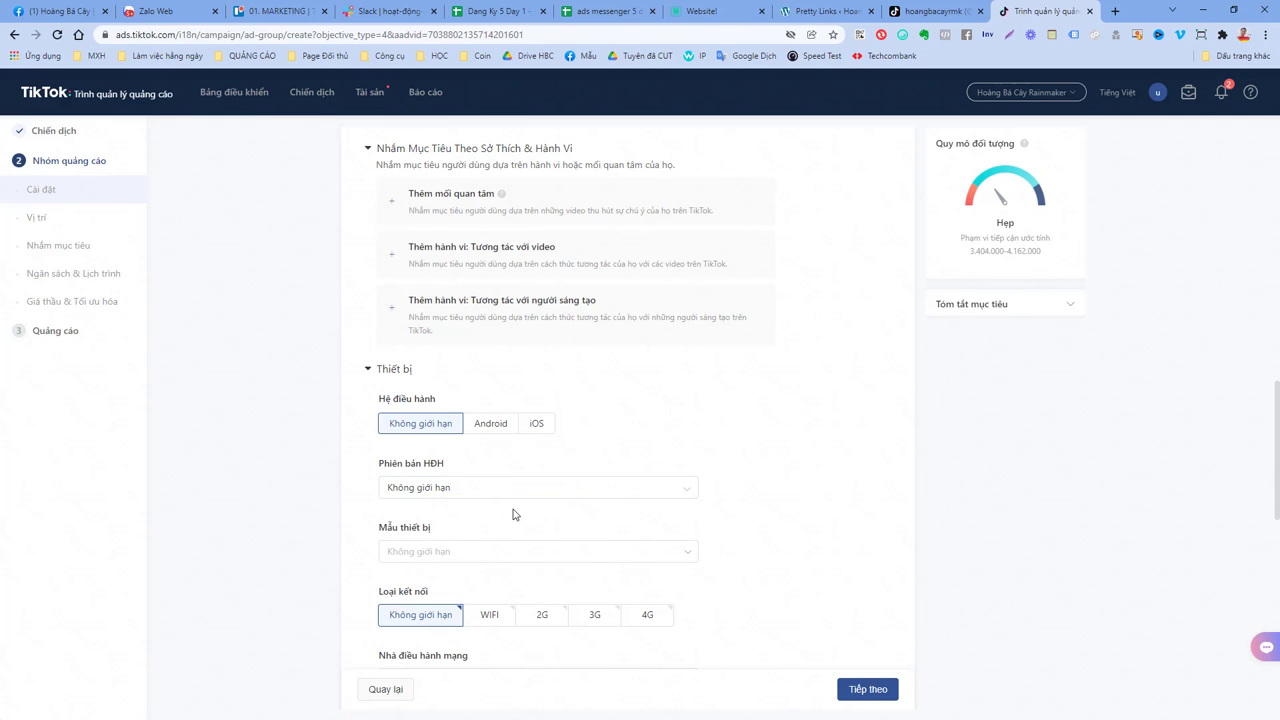
{"action": "scroll", "coordinate": [513, 514], "scroll_direction": "down", "scroll_amount": 1}
{"action": "left_click", "coordinate": [560, 420]}
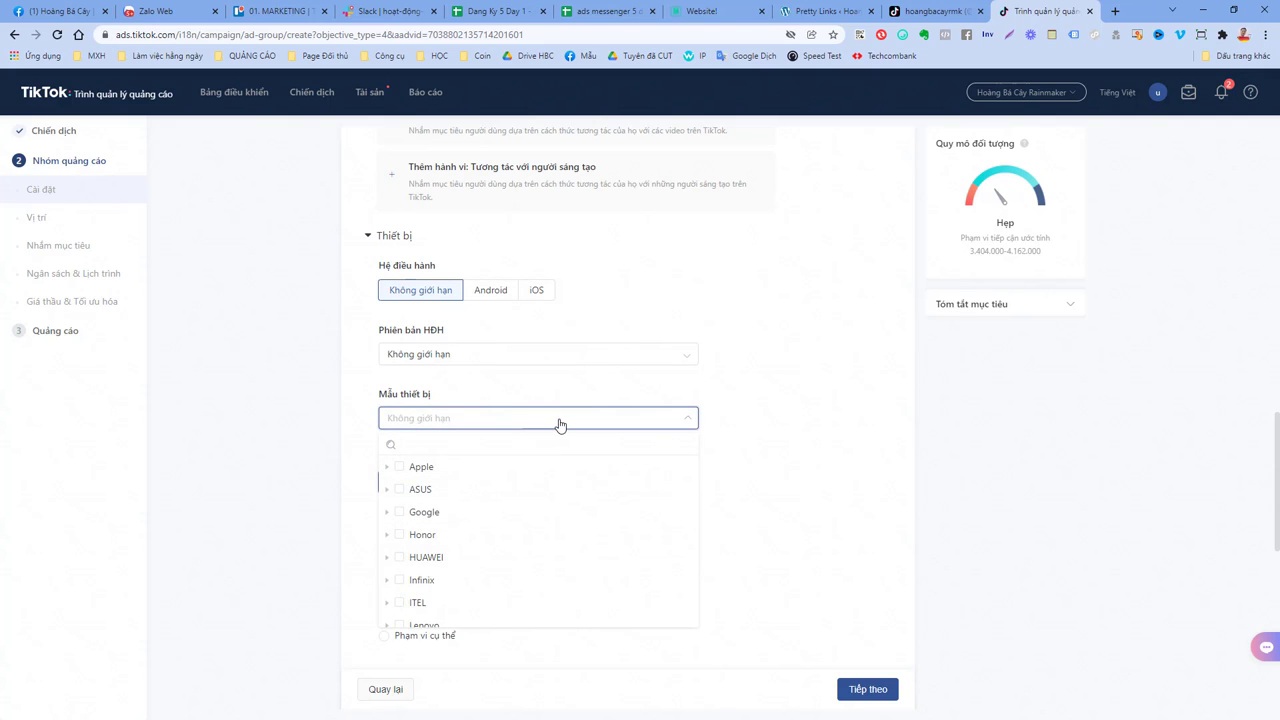
{"action": "left_click", "coordinate": [559, 424]}
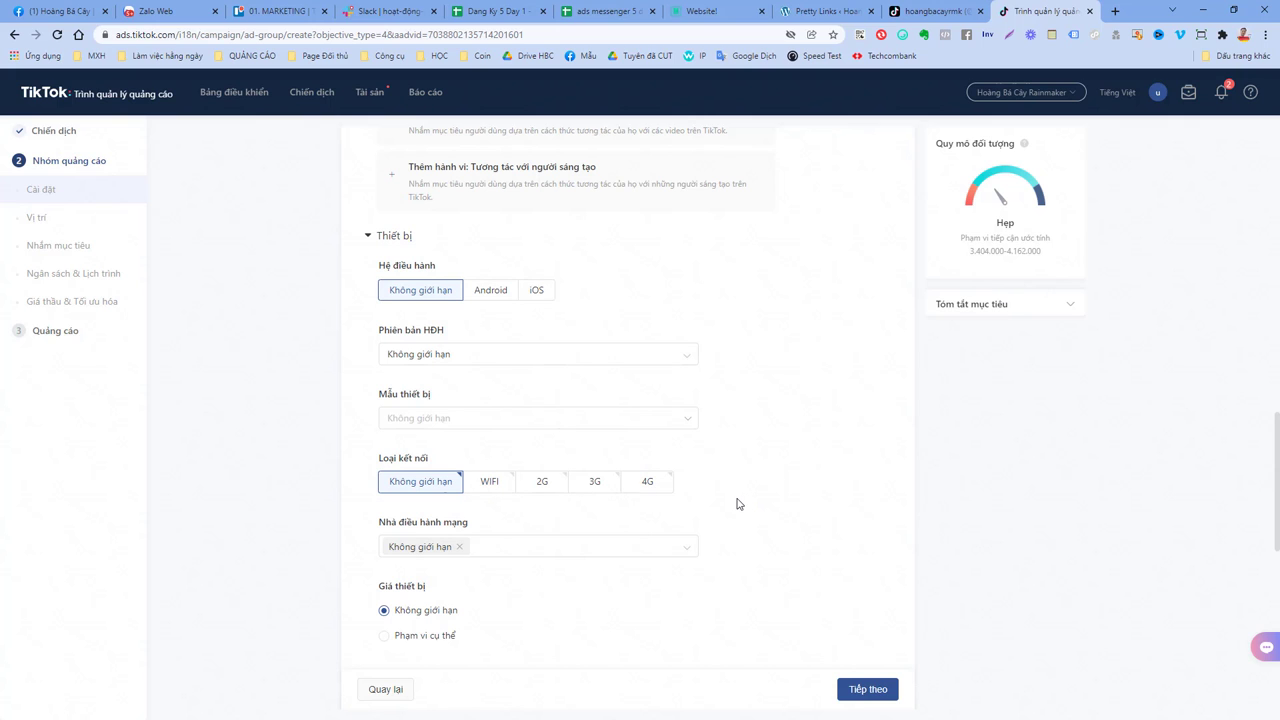
{"action": "scroll", "coordinate": [737, 504], "scroll_direction": "down", "scroll_amount": 2}
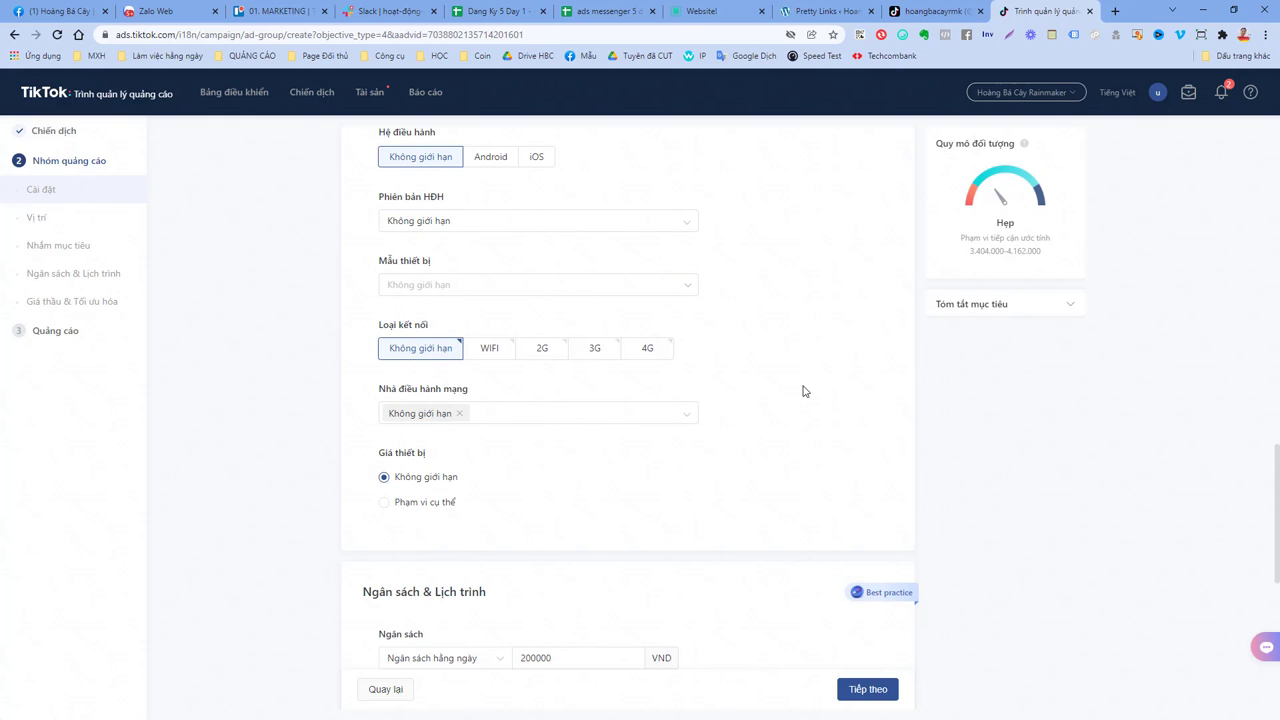
Step: Try Số lượt xem video 2-giây as the optimisation goal and switch back to Số lượt xem video 6-giây
{"action": "scroll", "coordinate": [600, 460], "scroll_direction": "down", "scroll_amount": 3}
{"action": "scroll", "coordinate": [628, 467], "scroll_direction": "down", "scroll_amount": 2}
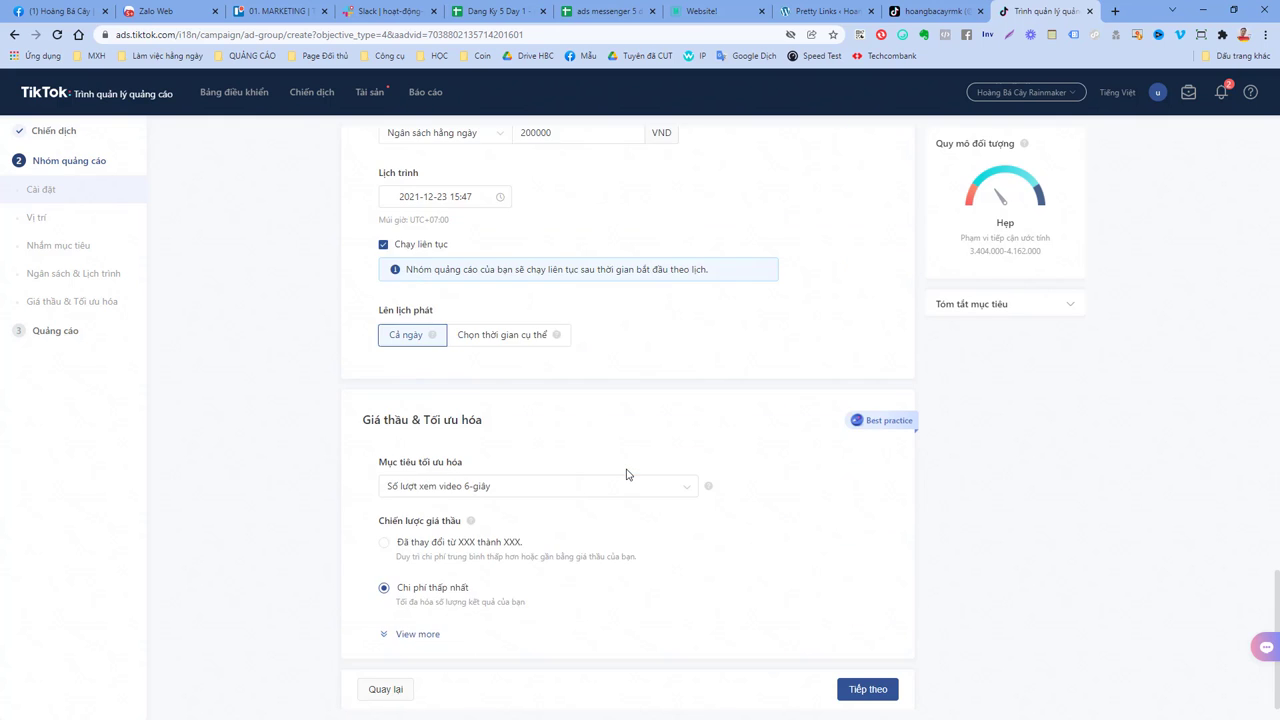
{"action": "left_click_drag", "start_coordinate": [363, 419], "coordinate": [569, 443]}
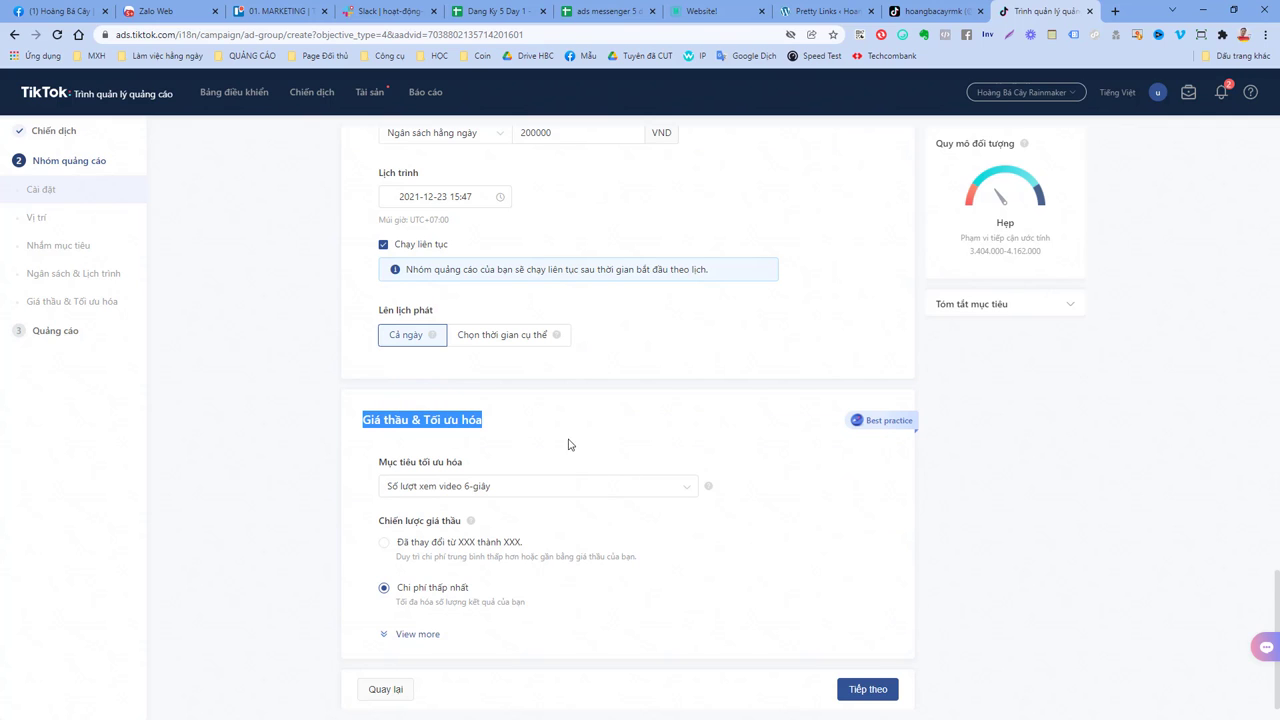
{"action": "left_click", "coordinate": [570, 489]}
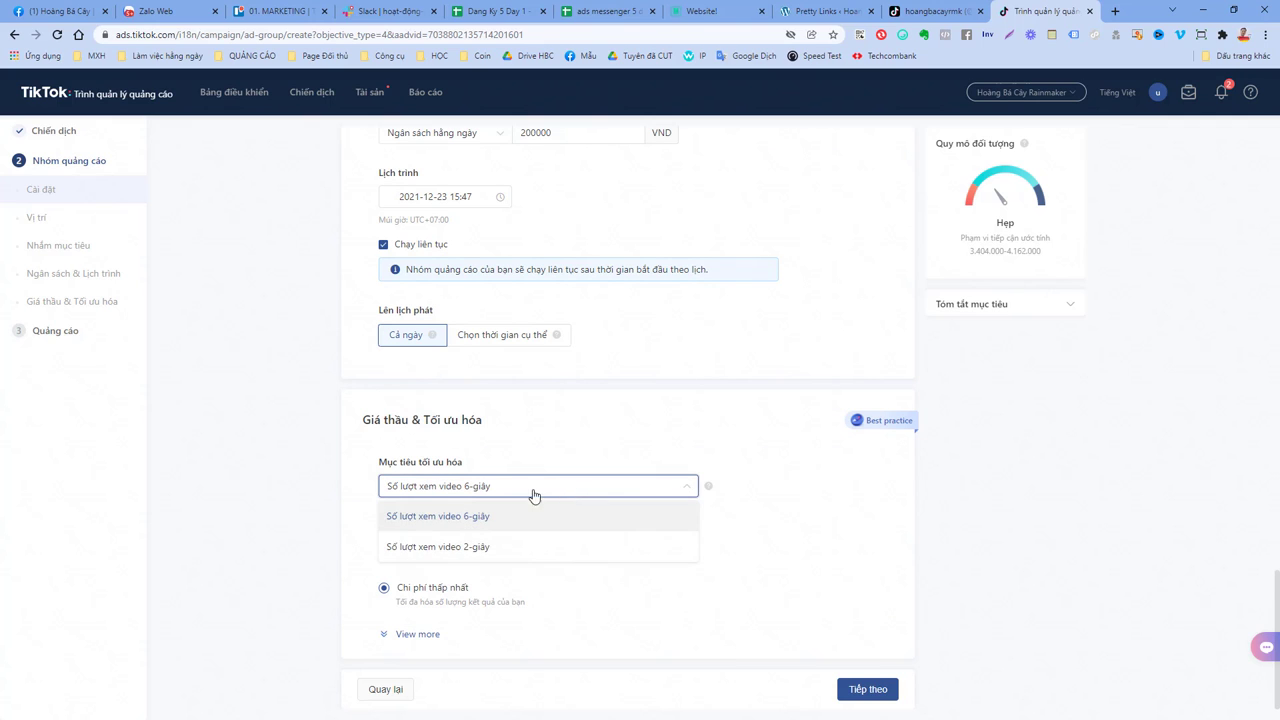
{"action": "left_click", "coordinate": [492, 549]}
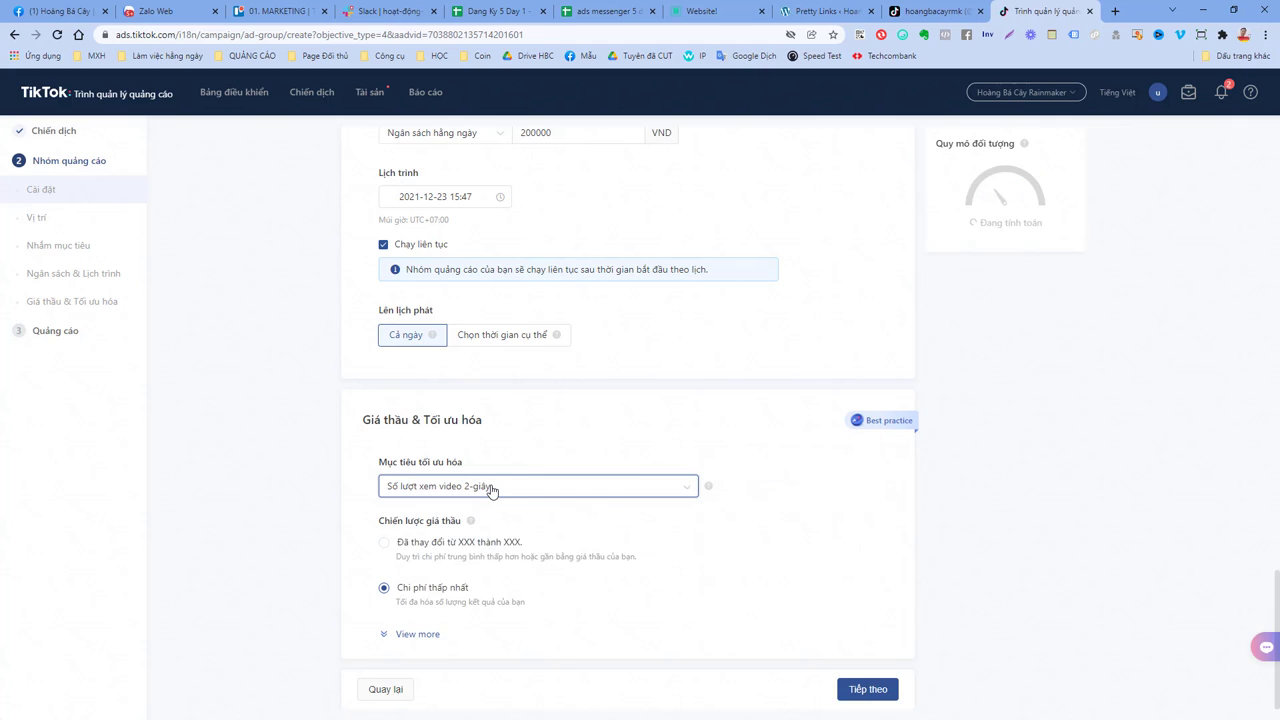
{"action": "left_click", "coordinate": [486, 489]}
{"action": "left_click", "coordinate": [480, 519]}
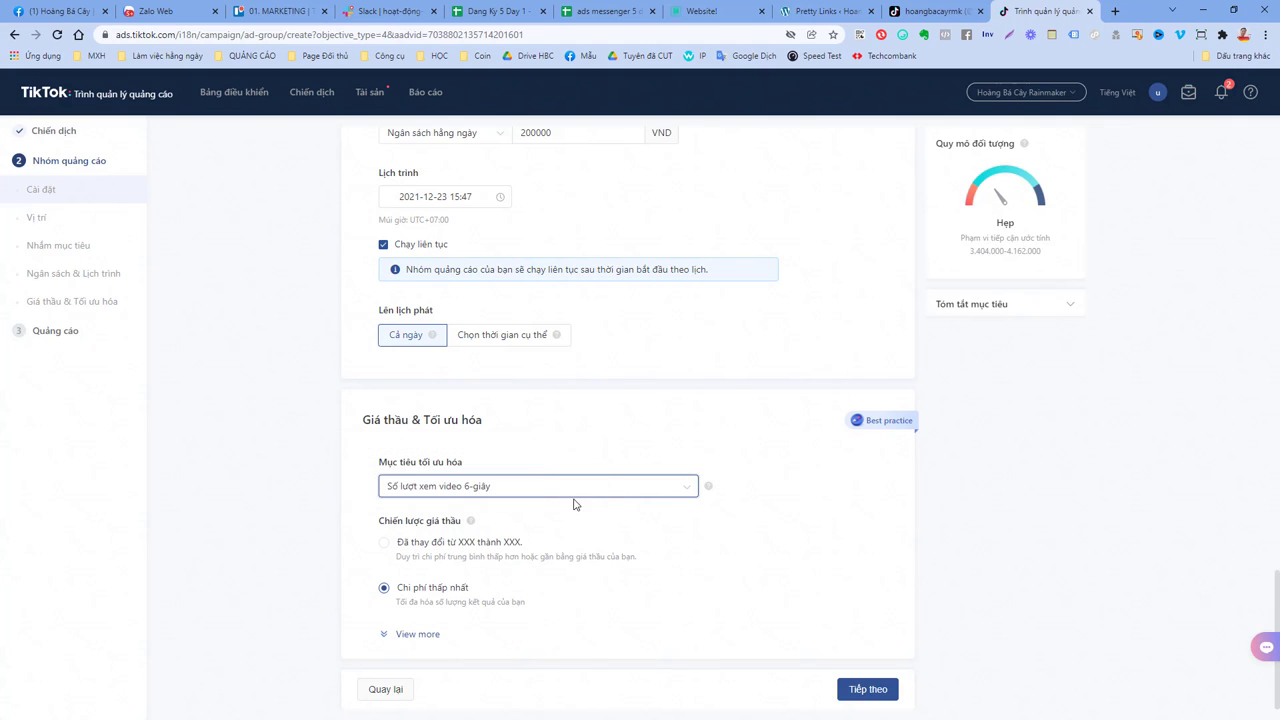
Step: Keep the Chi phí thấp nhất bid strategy, review its delivery type options, and continue to the ad creation stage
{"action": "left_click_drag", "start_coordinate": [370, 529], "coordinate": [478, 528]}
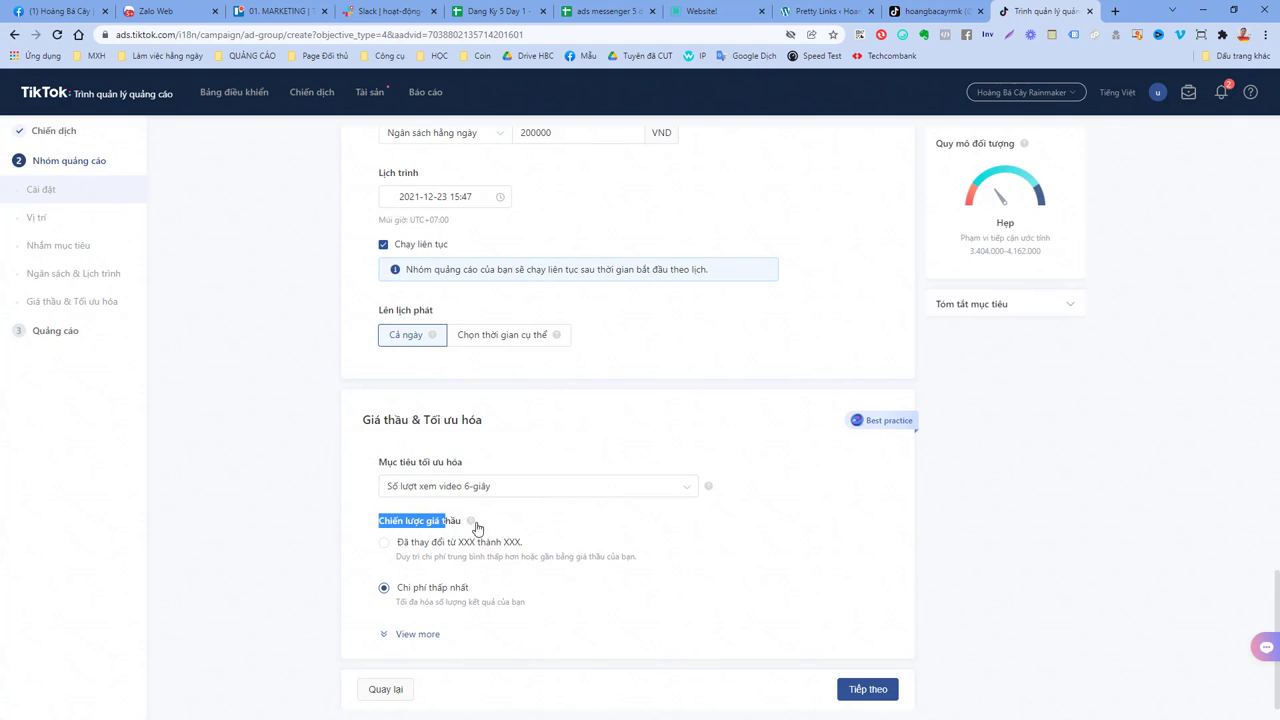
{"action": "mouse_move", "coordinate": [381, 548]}
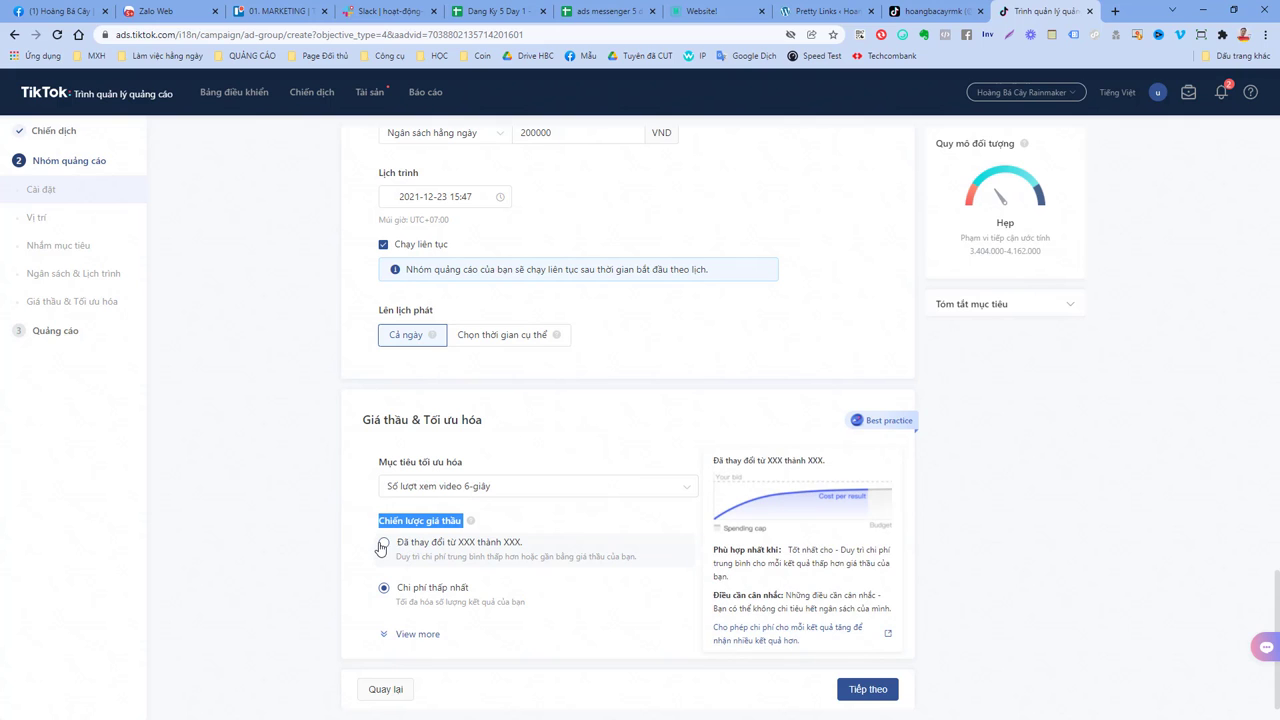
{"action": "mouse_move", "coordinate": [472, 598]}
{"action": "left_click", "coordinate": [472, 576]}
{"action": "left_click", "coordinate": [417, 634]}
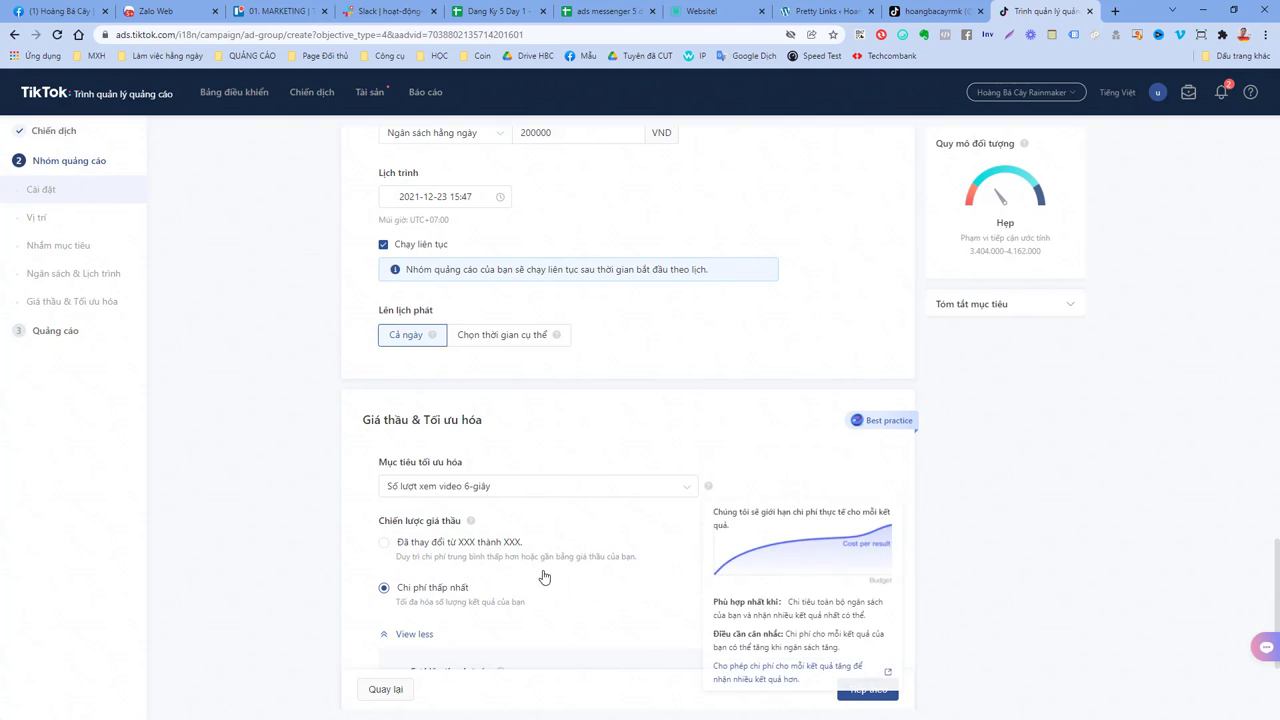
{"action": "scroll", "coordinate": [543, 577], "scroll_direction": "down", "scroll_amount": 2}
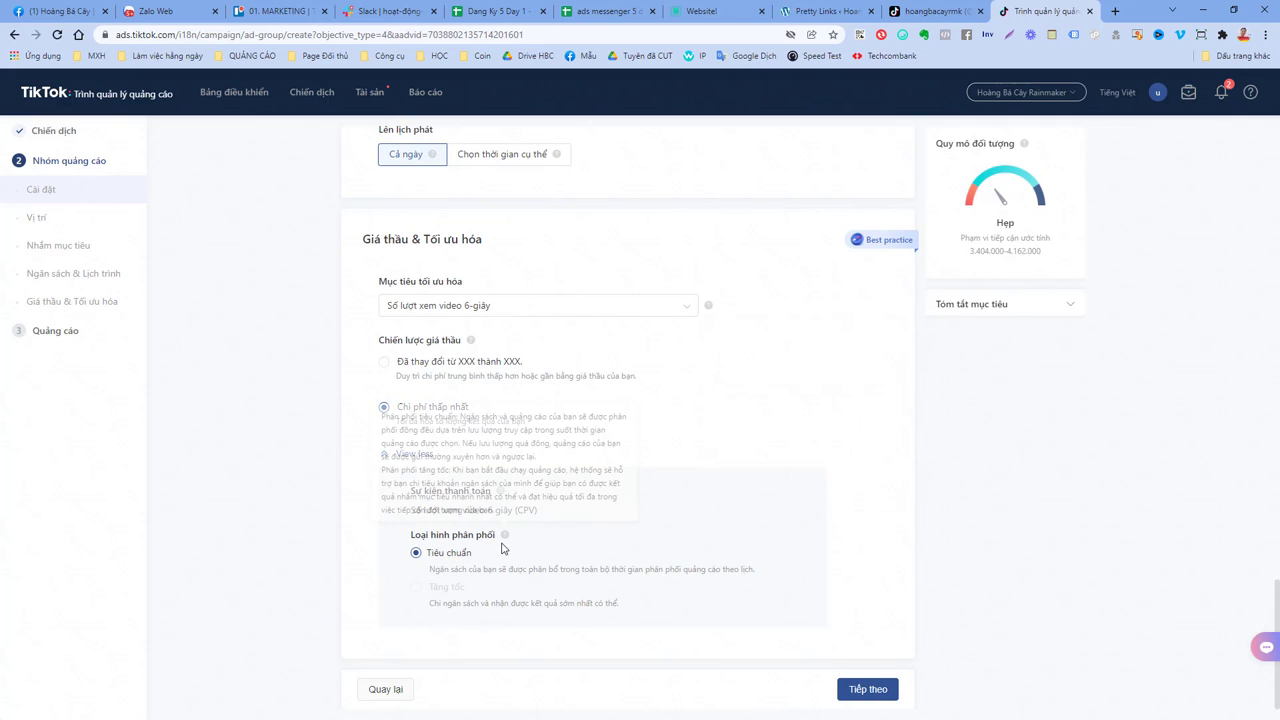
{"action": "left_click_drag", "start_coordinate": [500, 573], "coordinate": [618, 571]}
{"action": "left_click", "coordinate": [497, 600]}
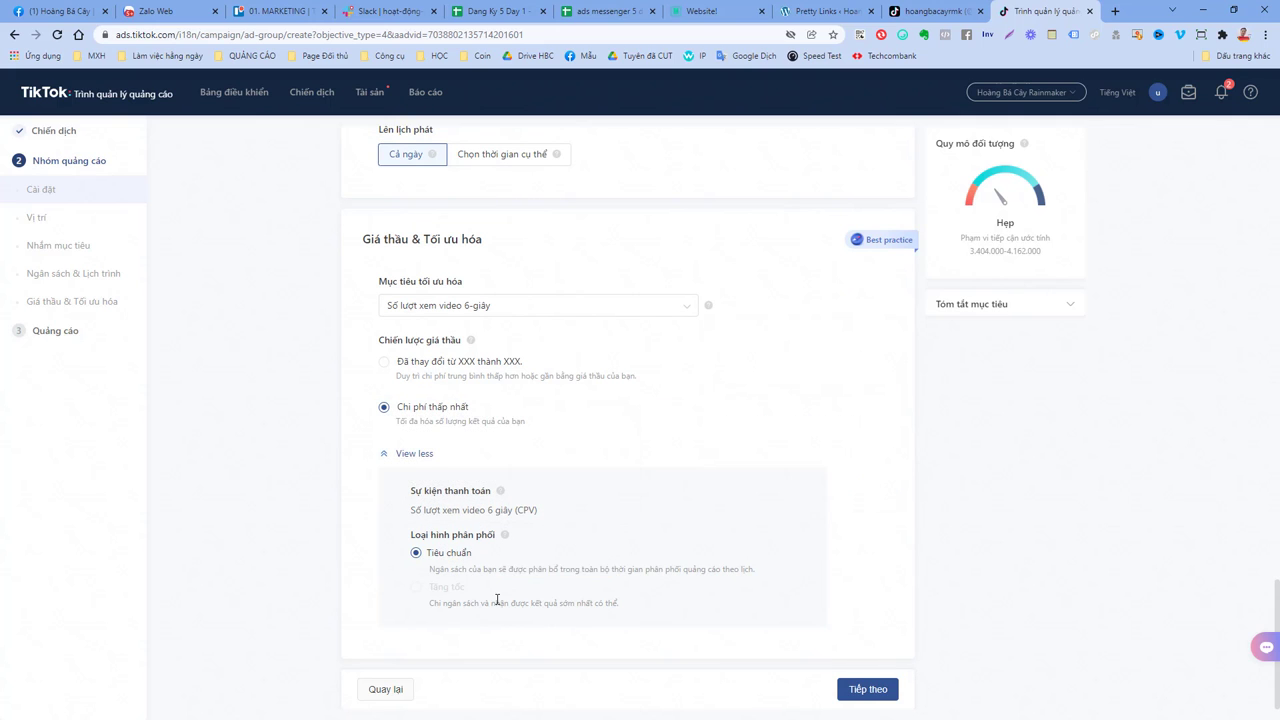
{"action": "left_click", "coordinate": [856, 689]}
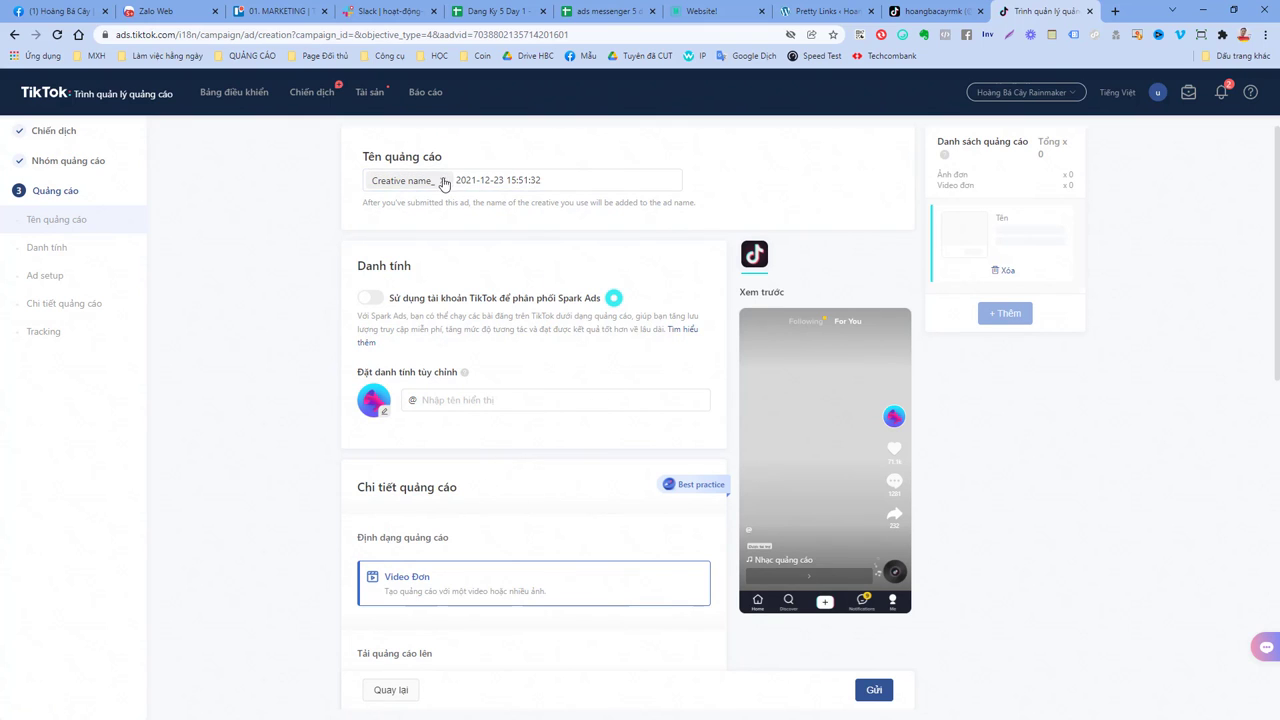
Step: Turn on Spark Ads delivery for the ad and use your own TikTok account (Sử dụng tài khoản của bạn) as its identity
{"action": "left_click_drag", "start_coordinate": [545, 181], "coordinate": [329, 191]}
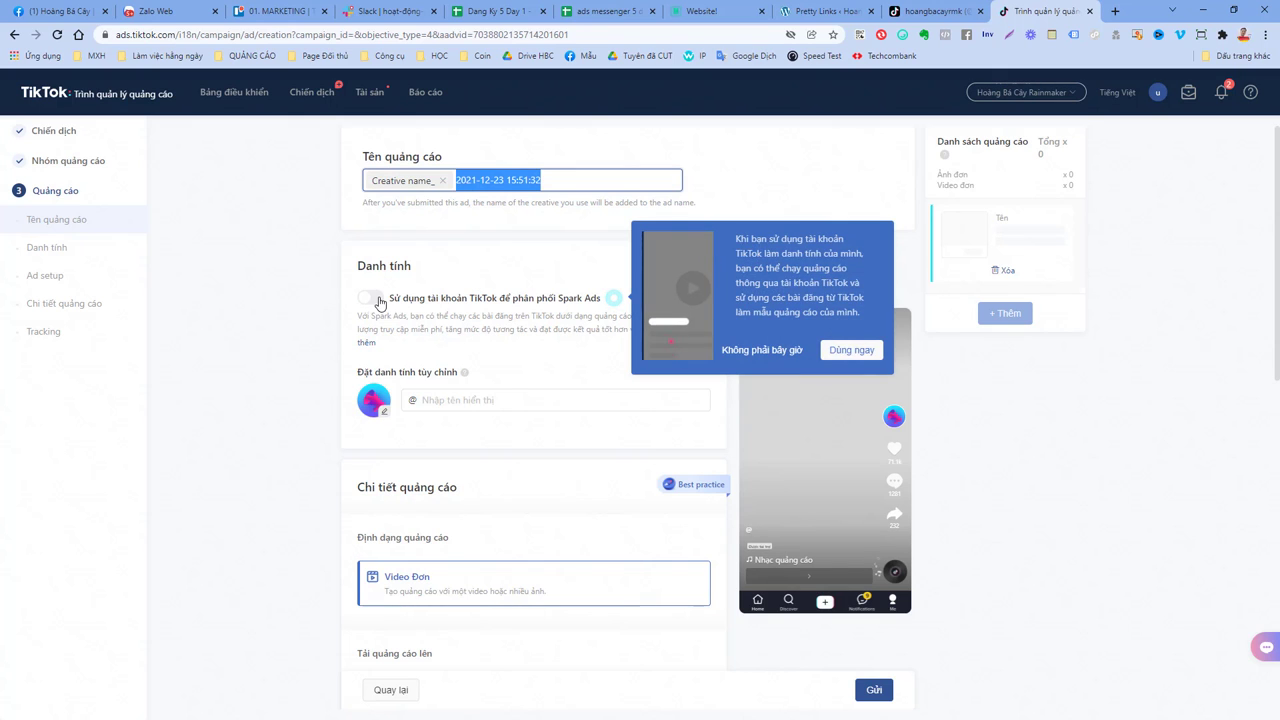
{"action": "left_click", "coordinate": [370, 300]}
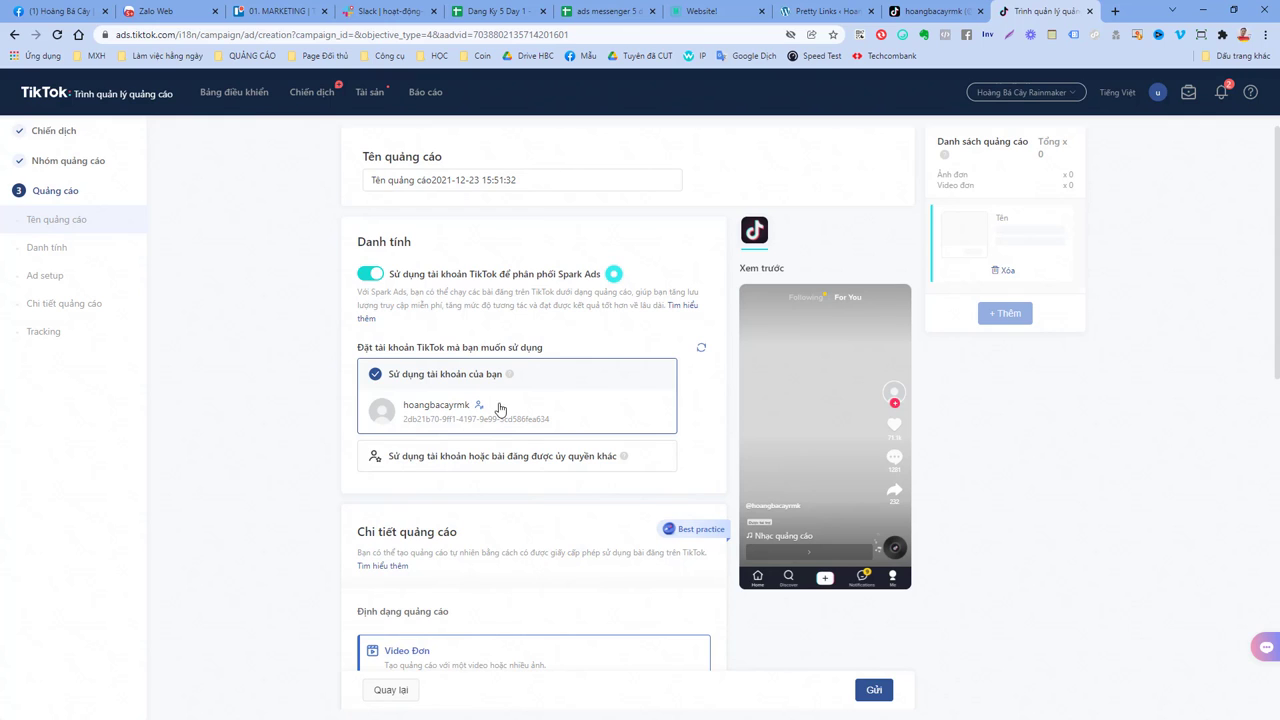
{"action": "left_click", "coordinate": [536, 457]}
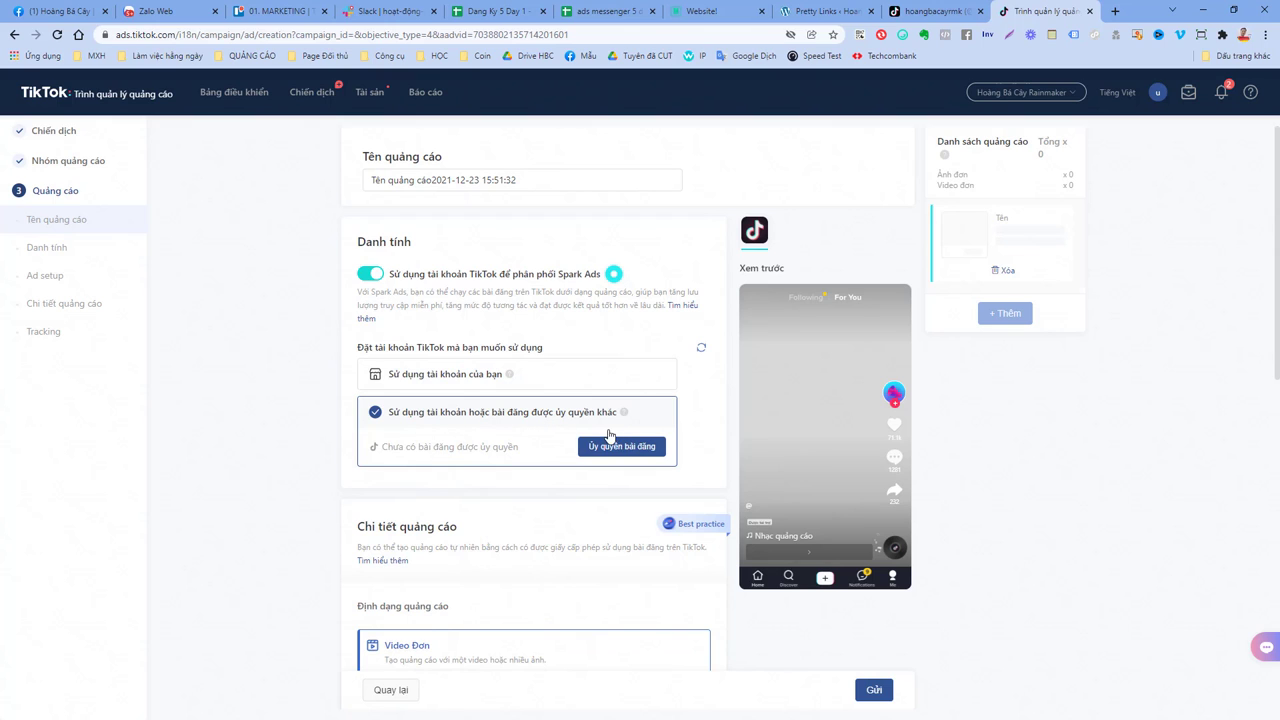
{"action": "left_click", "coordinate": [486, 388]}
{"action": "mouse_move", "coordinate": [511, 383]}
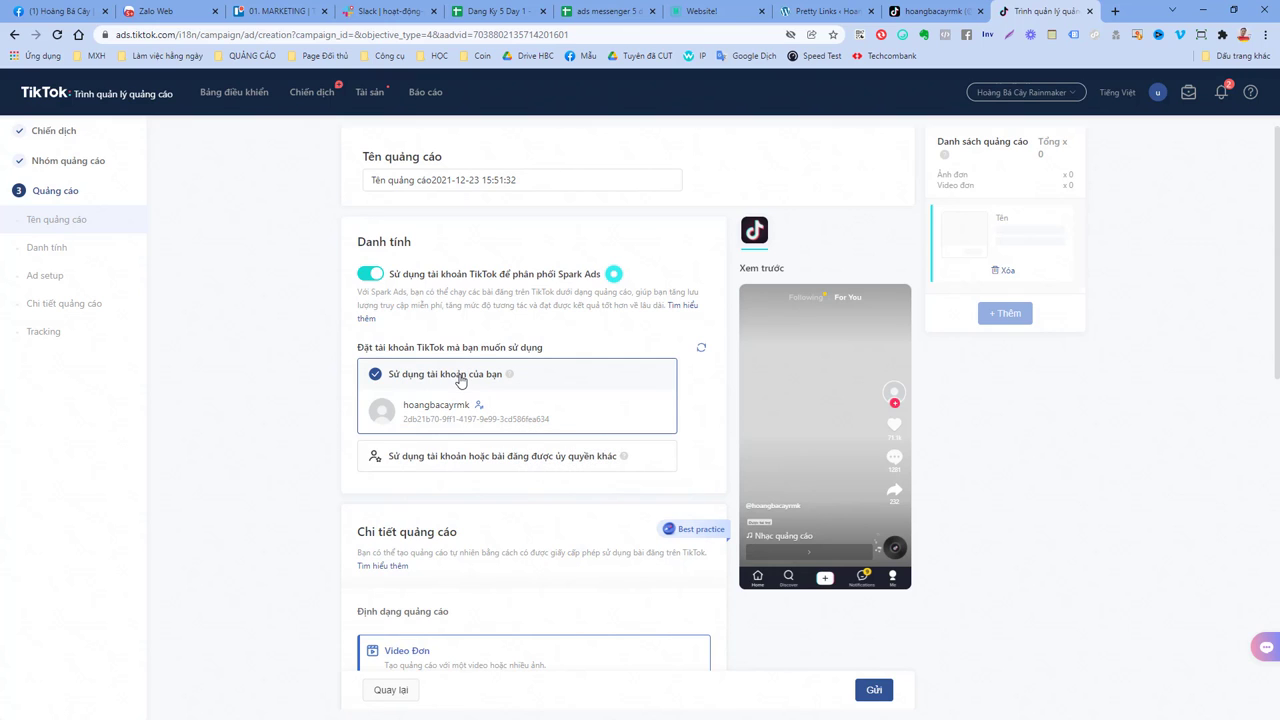
Step: Add the existing 01:01 TikTok post "Làm thế nào để bán được..." as the ad's video
{"action": "scroll", "coordinate": [477, 370], "scroll_direction": "down", "scroll_amount": 3}
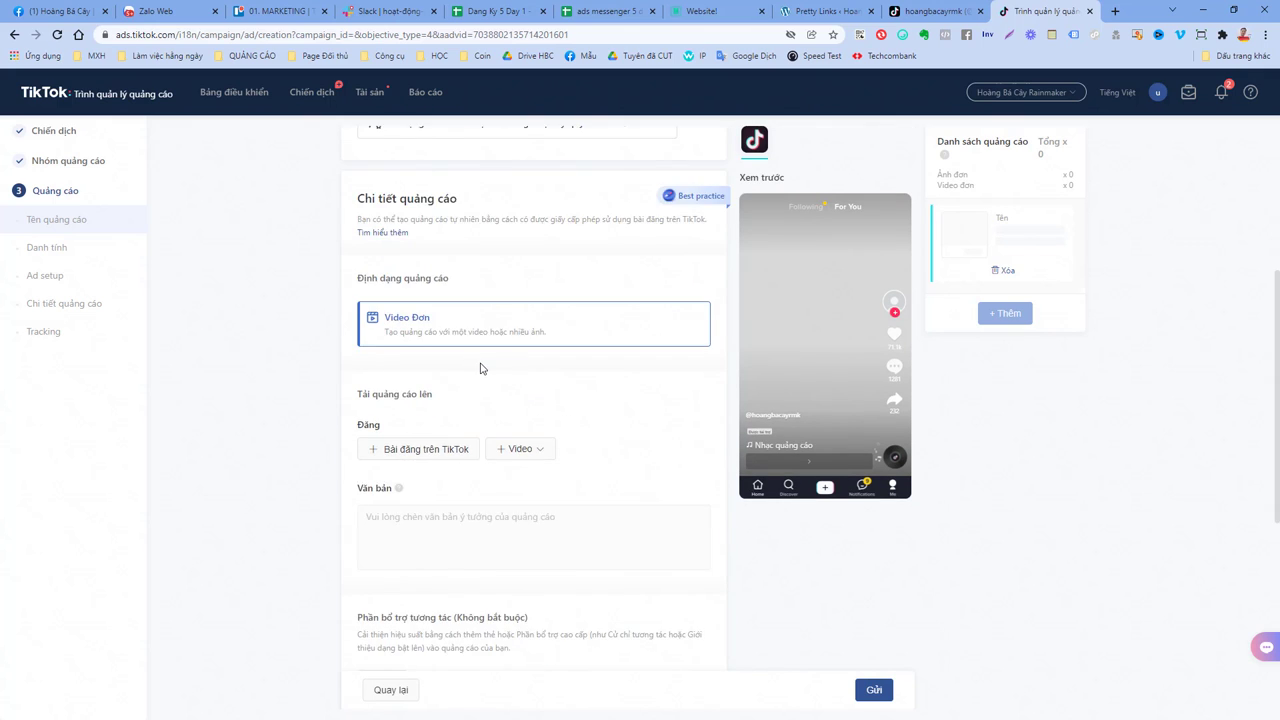
{"action": "scroll", "coordinate": [480, 368], "scroll_direction": "up", "scroll_amount": 2}
{"action": "scroll", "coordinate": [480, 368], "scroll_direction": "down", "scroll_amount": 2}
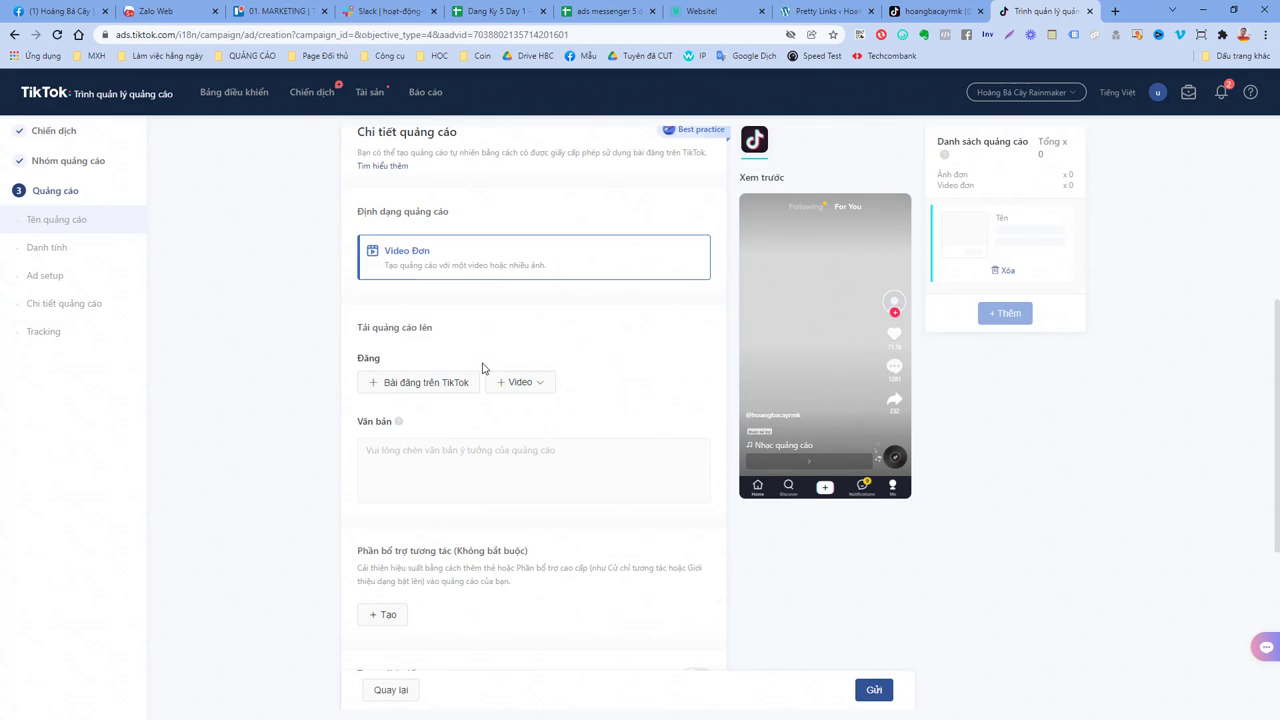
{"action": "left_click", "coordinate": [381, 383]}
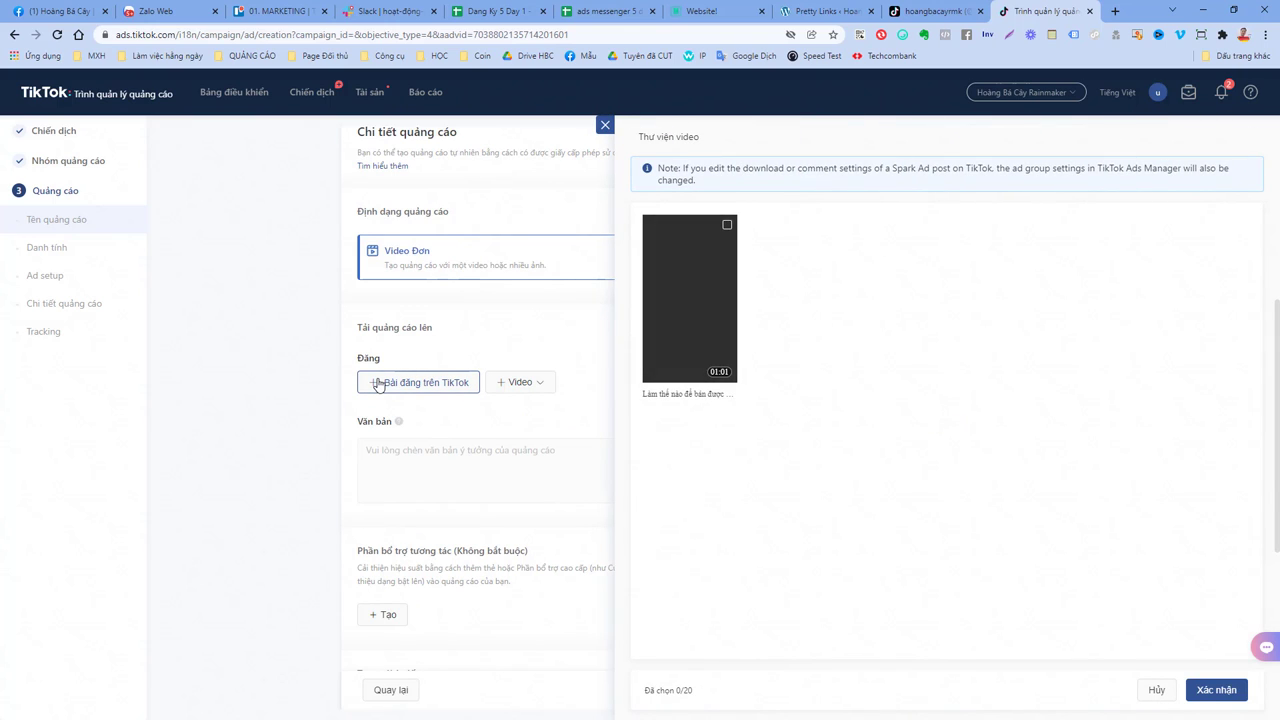
{"action": "left_click", "coordinate": [724, 258]}
{"action": "left_click", "coordinate": [1207, 690]}
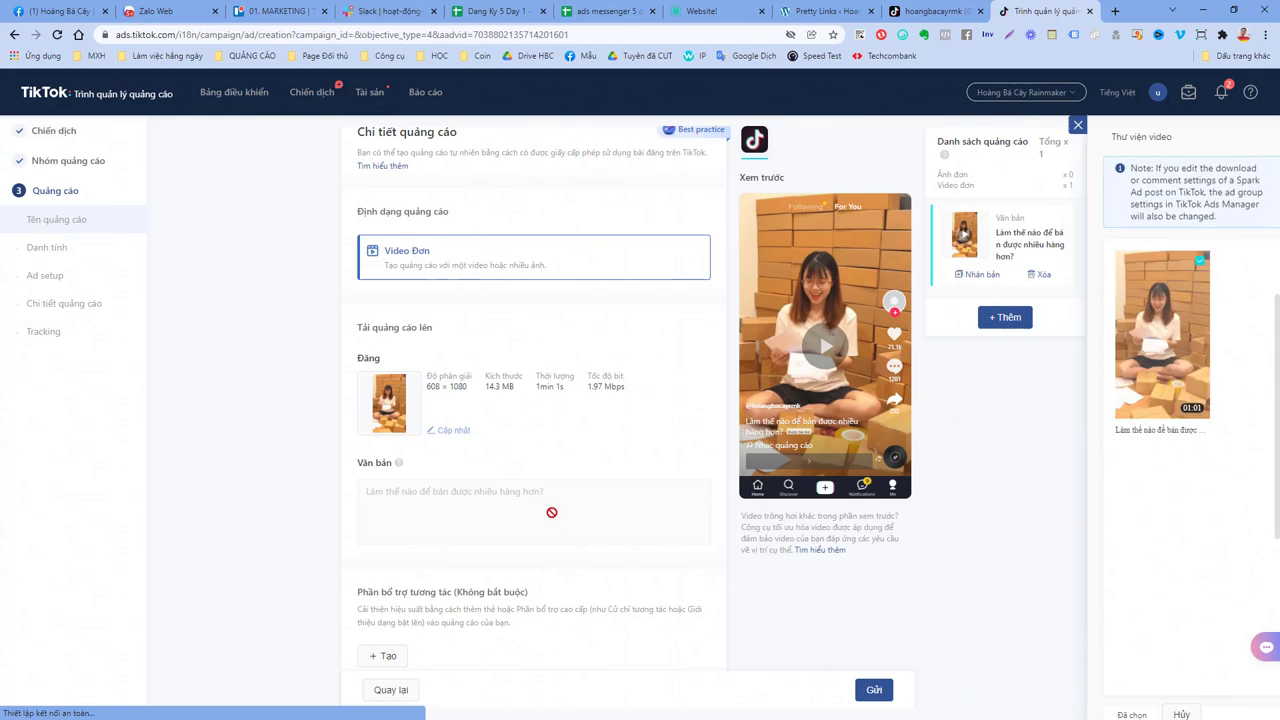
{"action": "scroll", "coordinate": [505, 500], "scroll_direction": "down", "scroll_amount": 2}
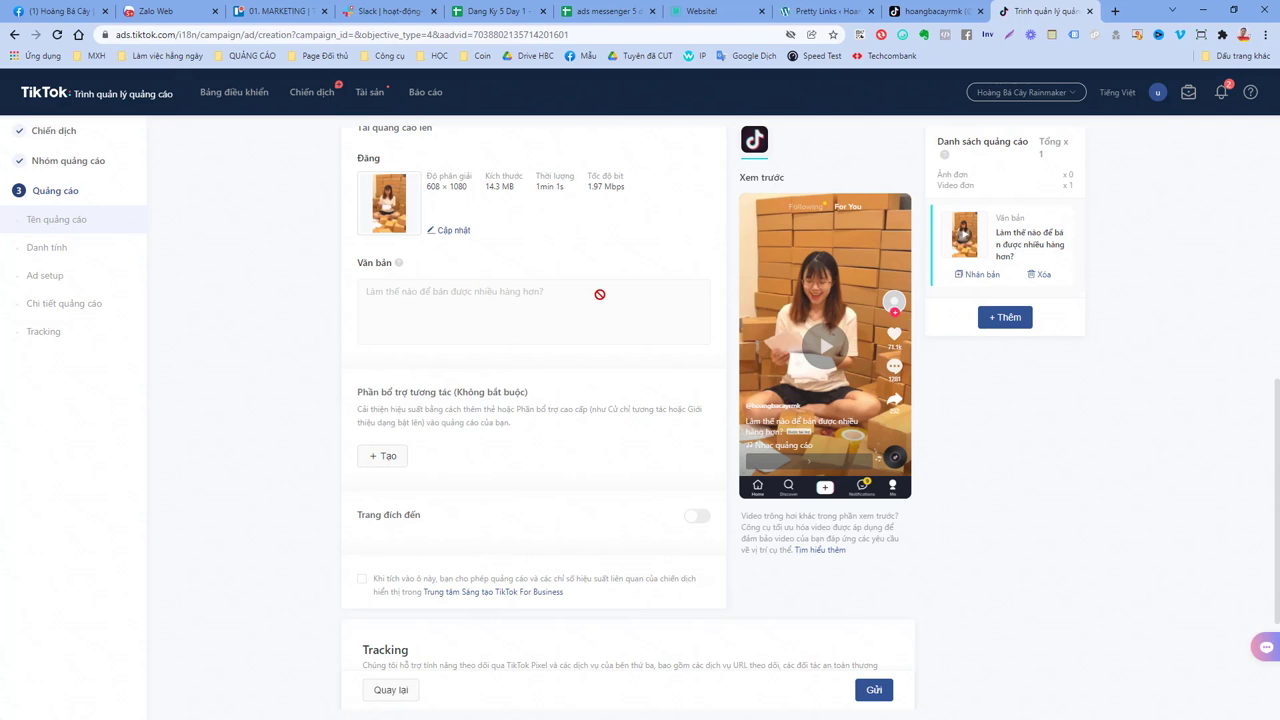
{"action": "left_click", "coordinate": [697, 516]}
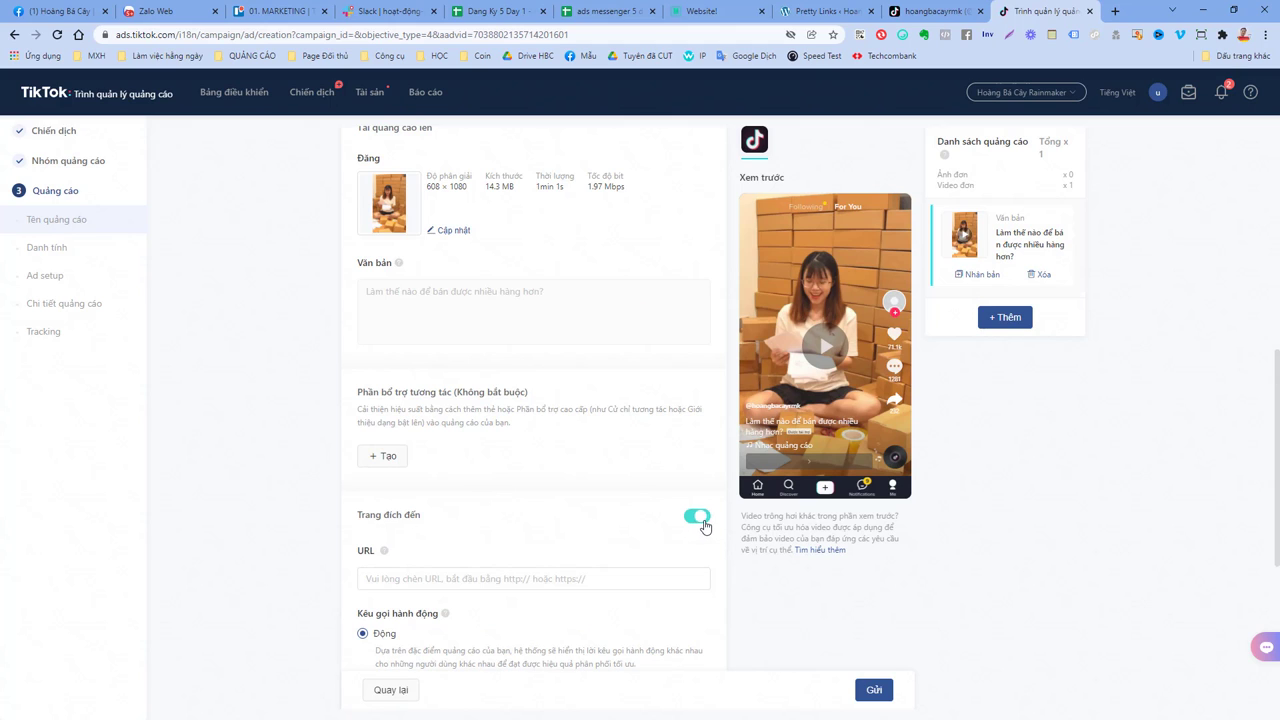
{"action": "left_click", "coordinate": [540, 579]}
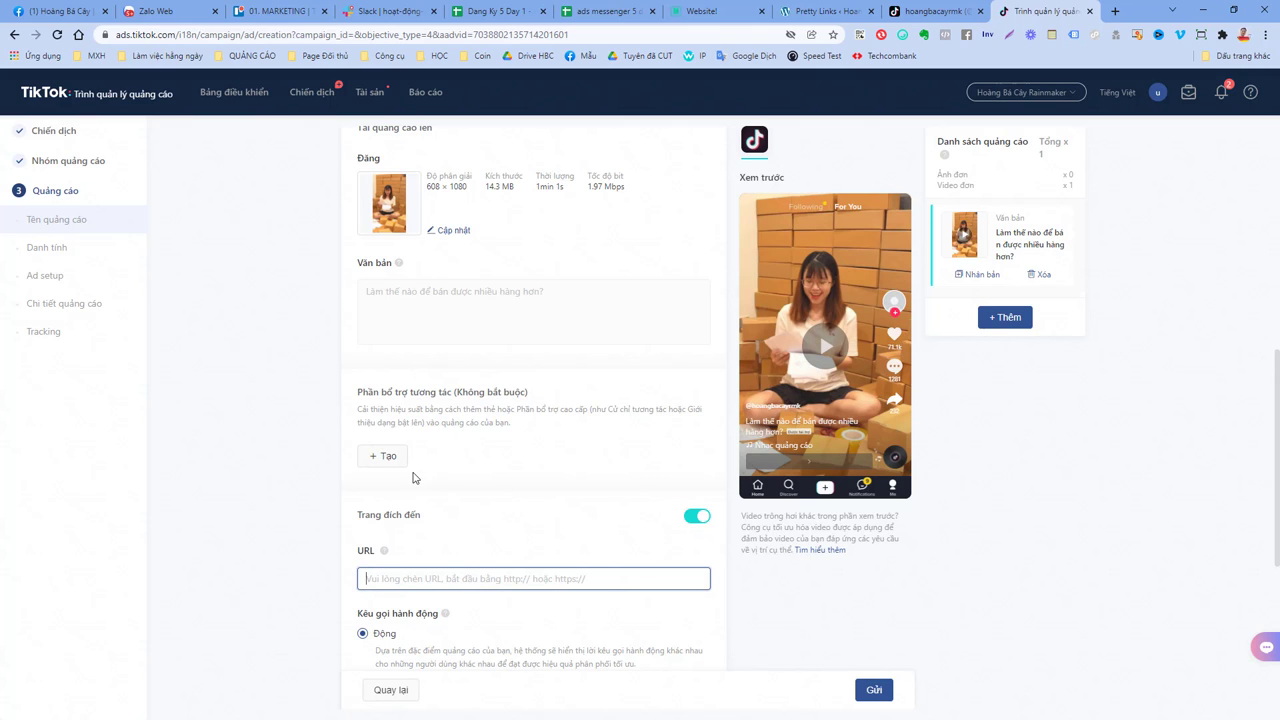
{"action": "type", "text": "5ngay"}
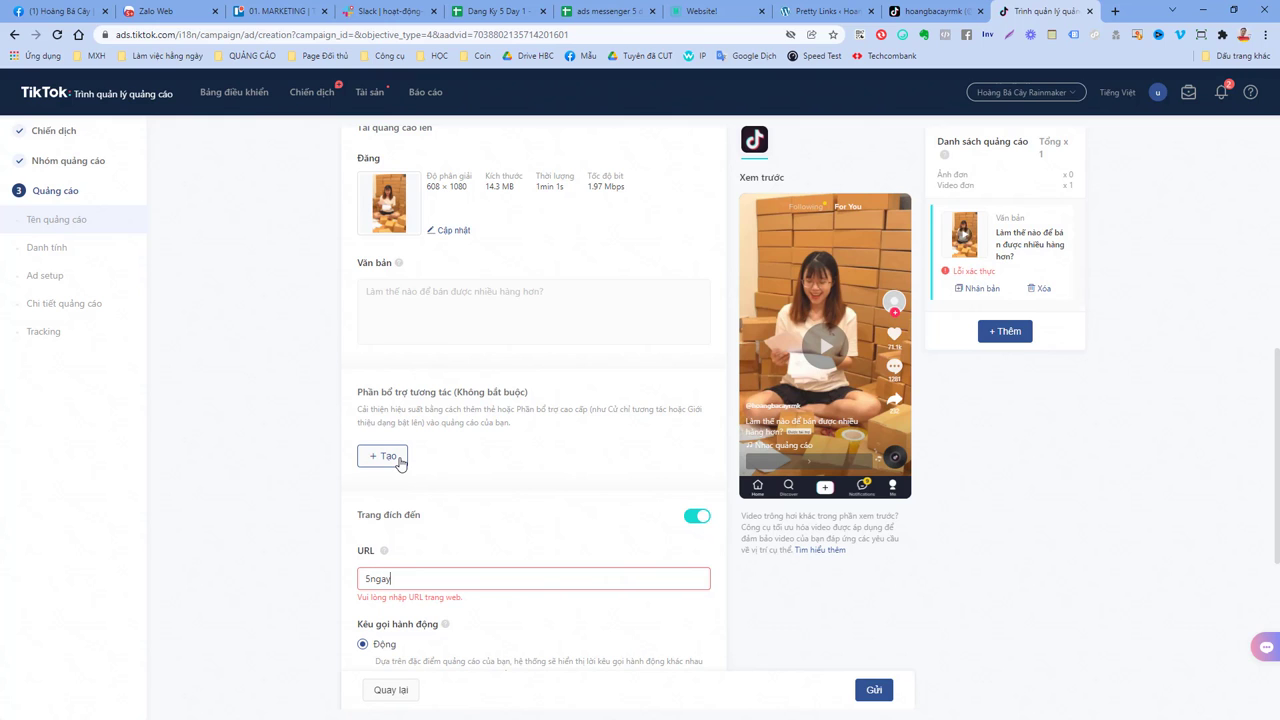
{"action": "type", "text": ".com"}
{"action": "left_click", "coordinate": [320, 466]}
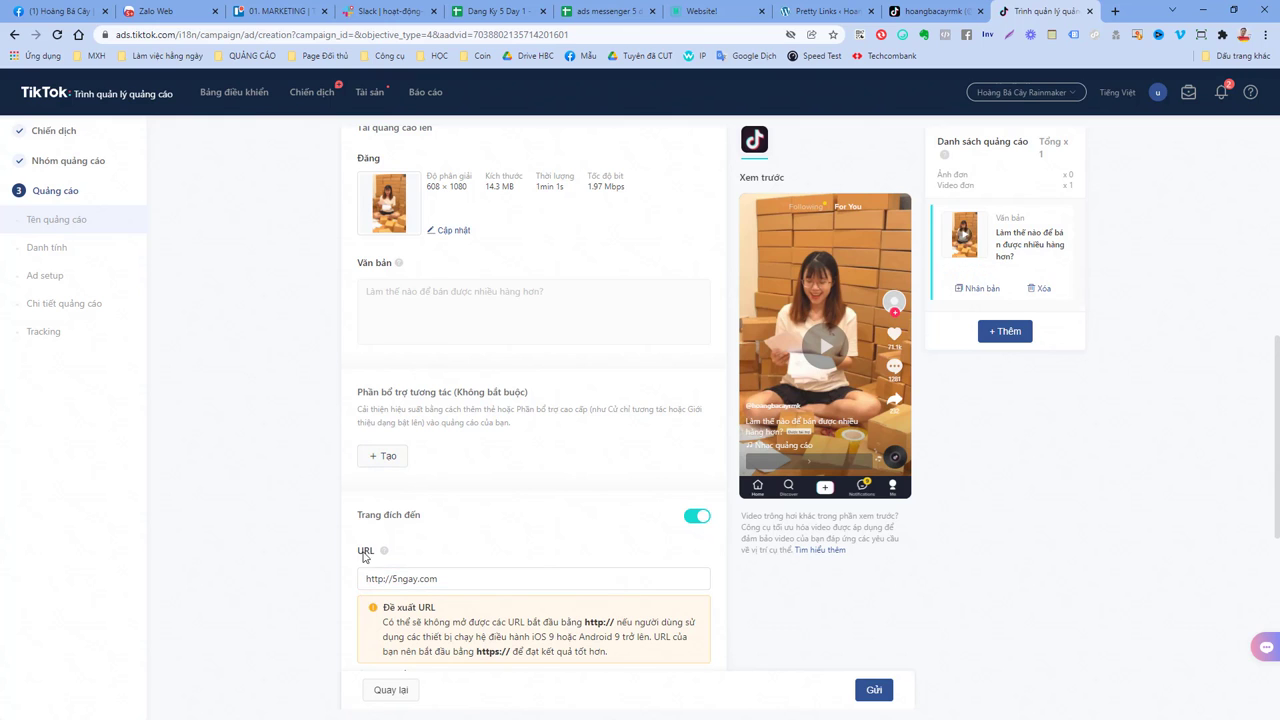
{"action": "scroll", "coordinate": [530, 545], "scroll_direction": "down", "scroll_amount": 2}
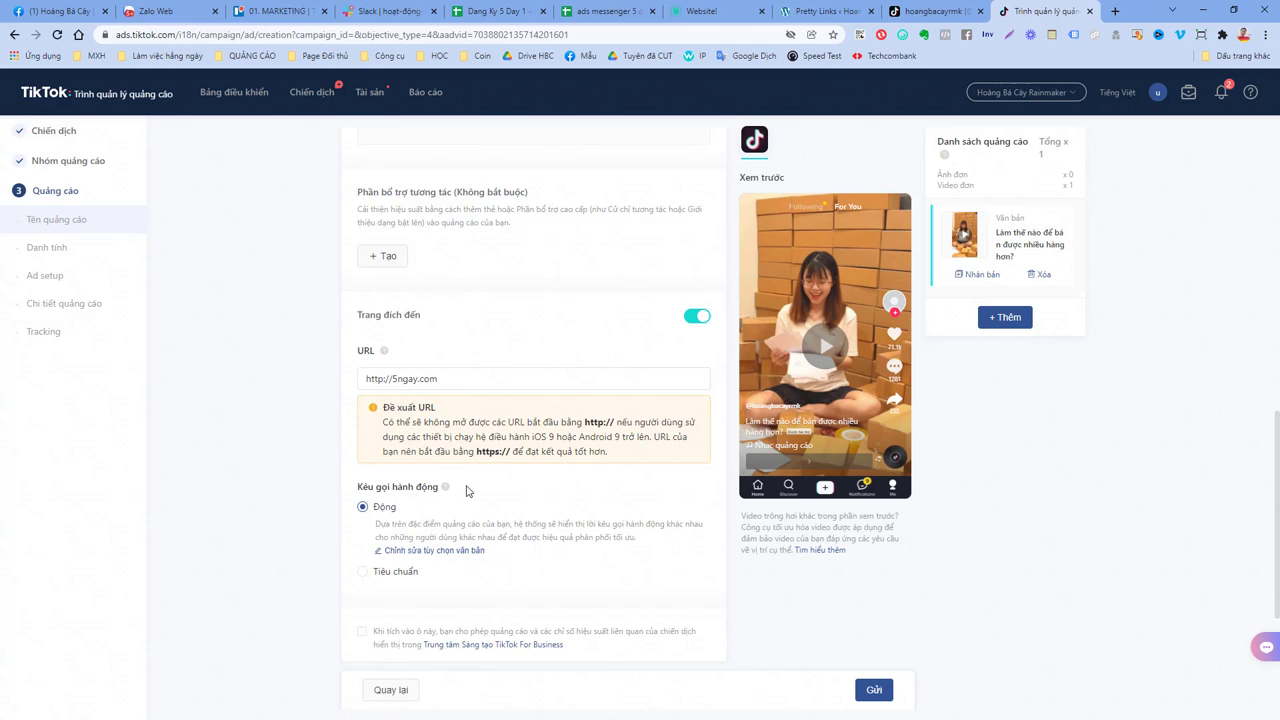
Step: Try the standard call to action (Tiêu chuẩn) with the text Tải về ngay, and switch back to dynamic (Động)
{"action": "left_click", "coordinate": [391, 573]}
{"action": "left_click", "coordinate": [423, 560]}
{"action": "left_click", "coordinate": [402, 600]}
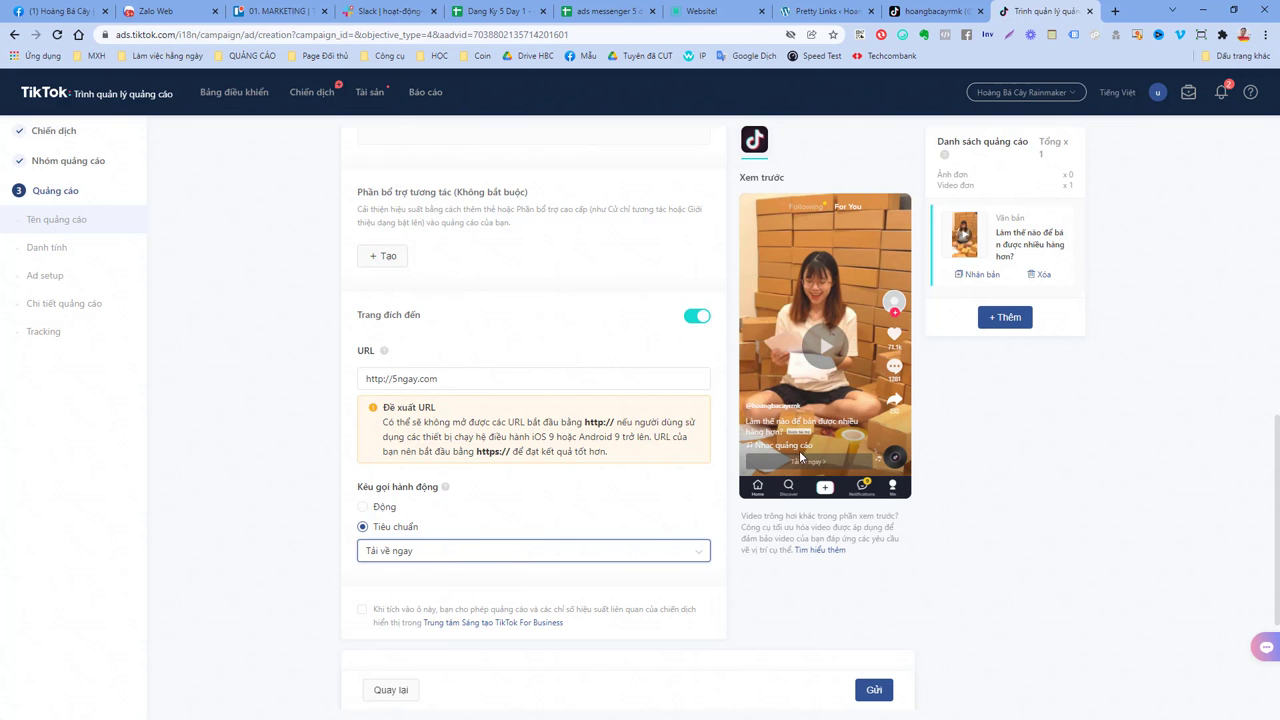
{"action": "left_click", "coordinate": [376, 508]}
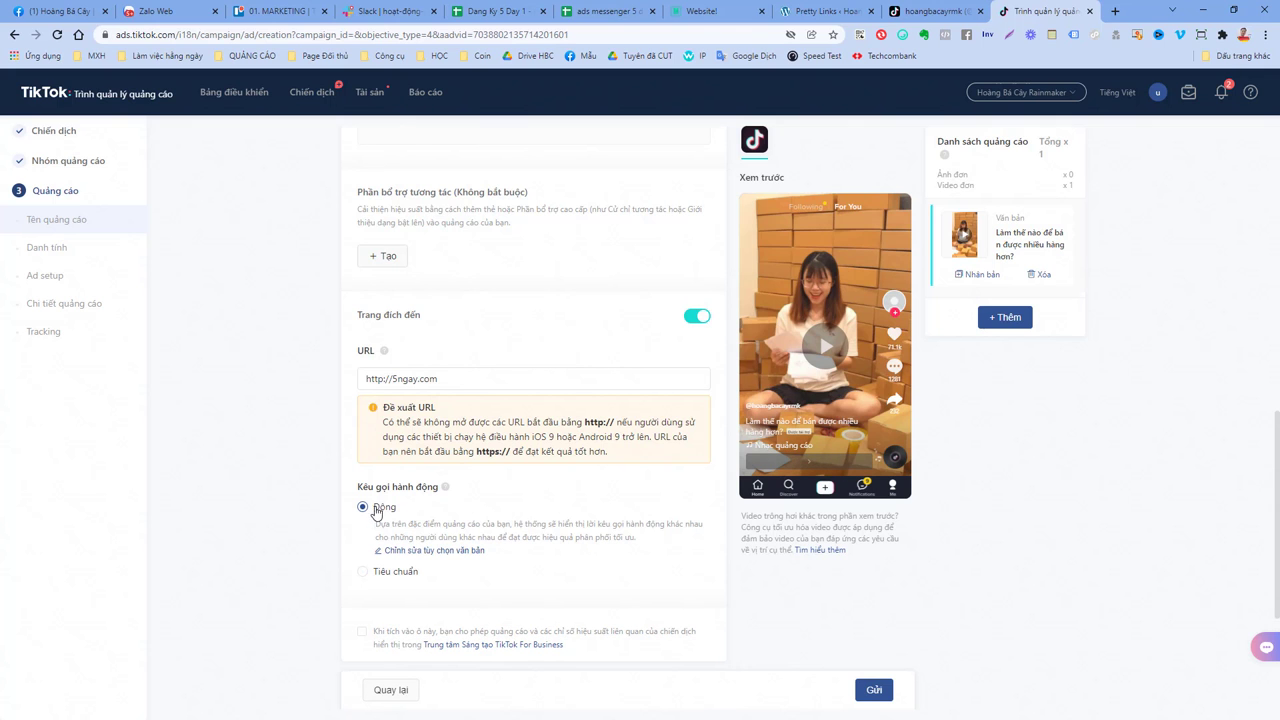
Step: Exclude Áp dụng ngay, Đặt ngay, Mua ngay, Đọc thêm and Liên hệ from the dynamic call-to-action text options
{"action": "left_click", "coordinate": [410, 551]}
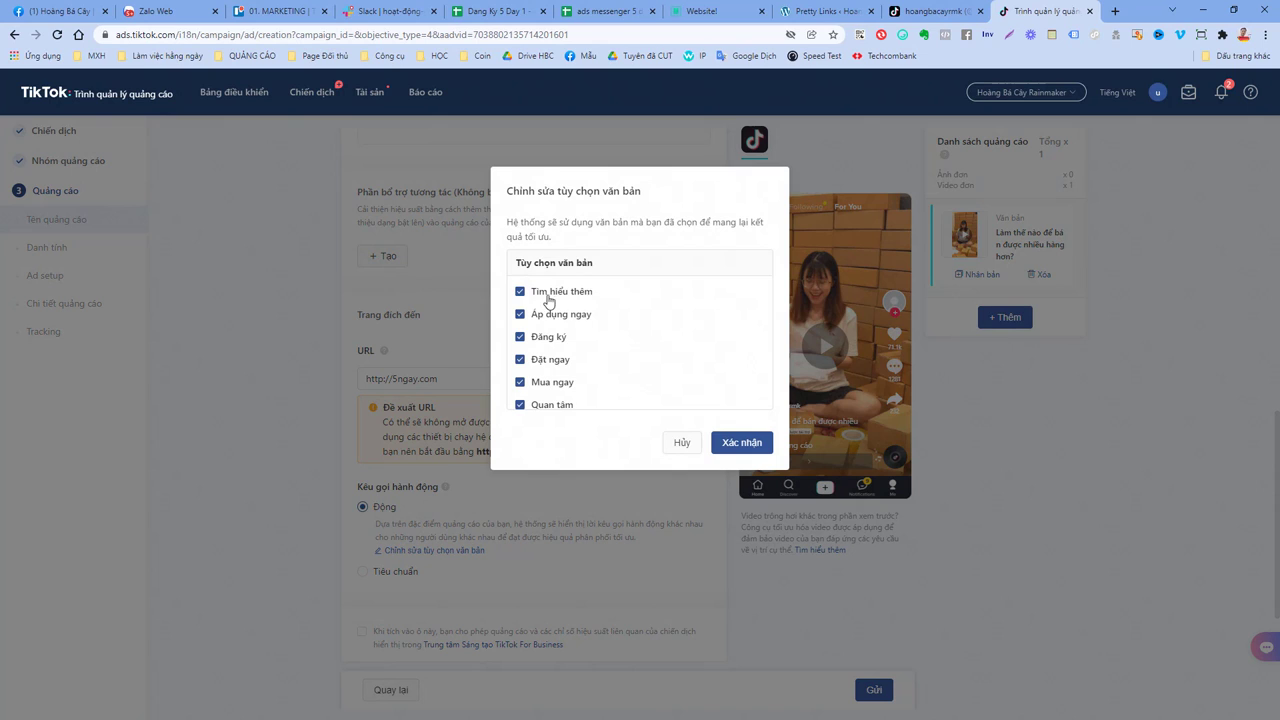
{"action": "scroll", "coordinate": [560, 336], "scroll_direction": "down", "scroll_amount": 2}
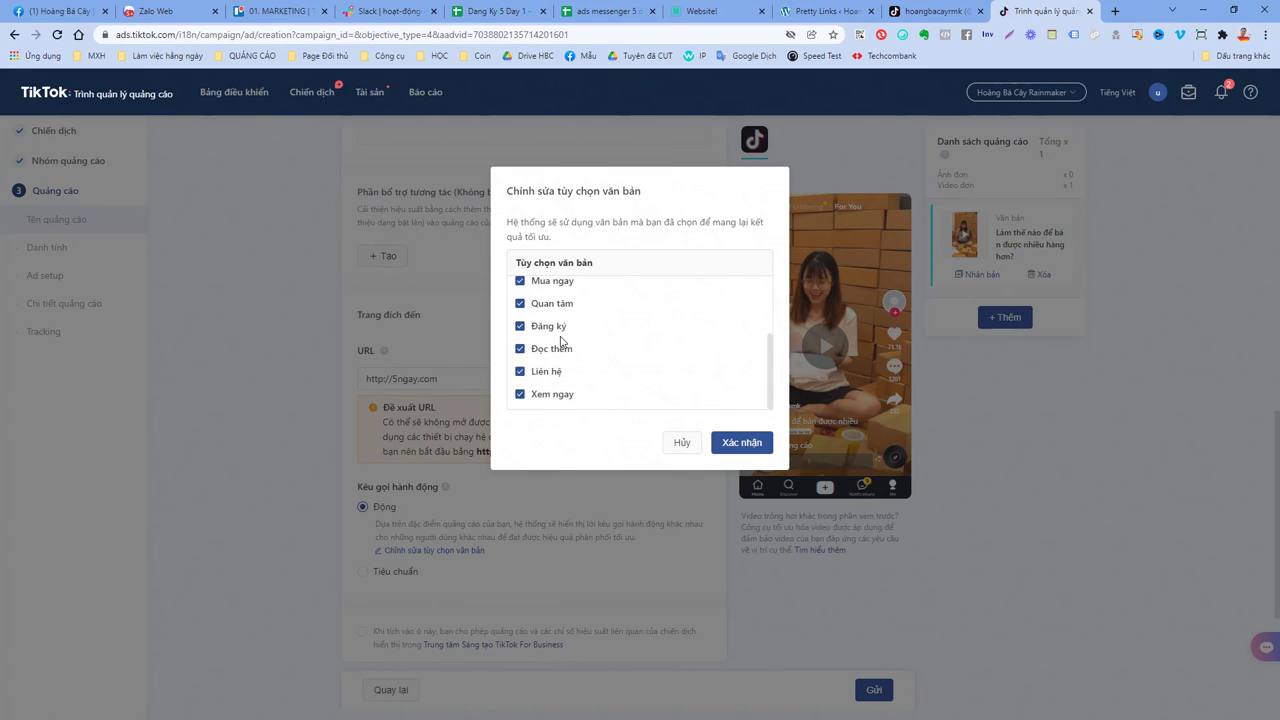
{"action": "scroll", "coordinate": [561, 342], "scroll_direction": "up", "scroll_amount": 2}
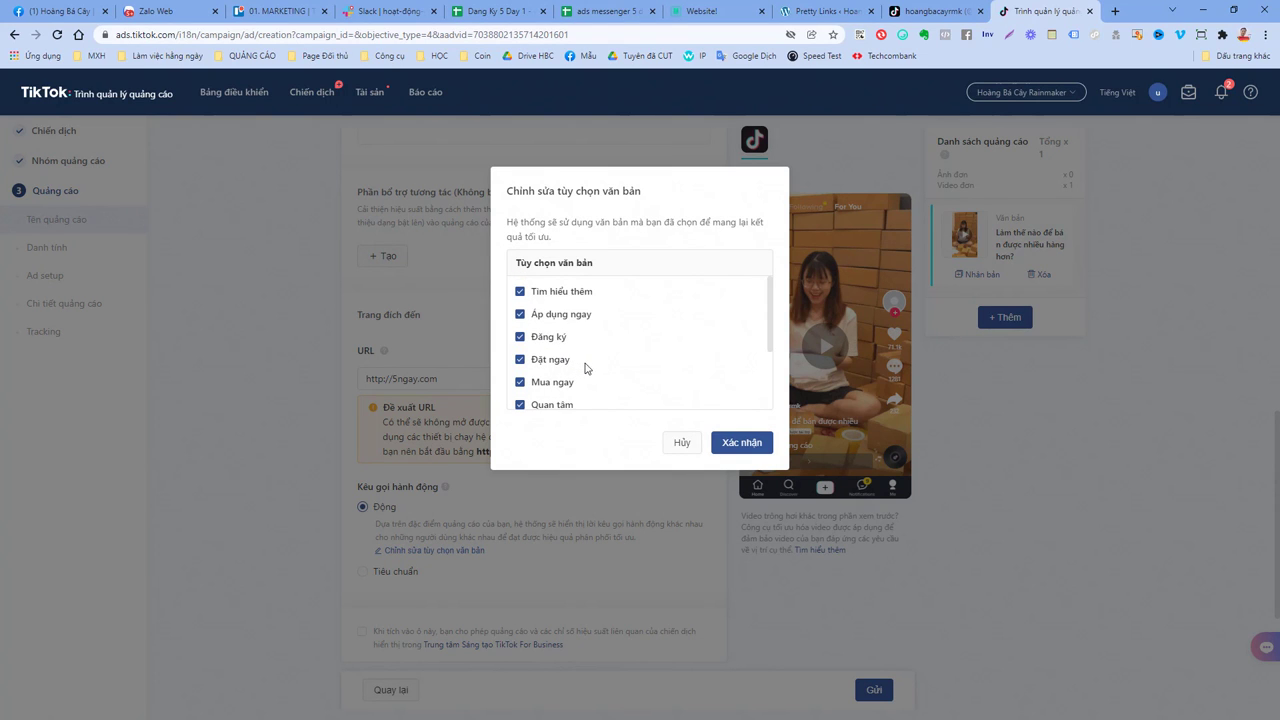
{"action": "left_click", "coordinate": [527, 317]}
{"action": "left_click", "coordinate": [520, 360]}
{"action": "left_click", "coordinate": [524, 384]}
{"action": "scroll", "coordinate": [605, 385], "scroll_direction": "down", "scroll_amount": 2}
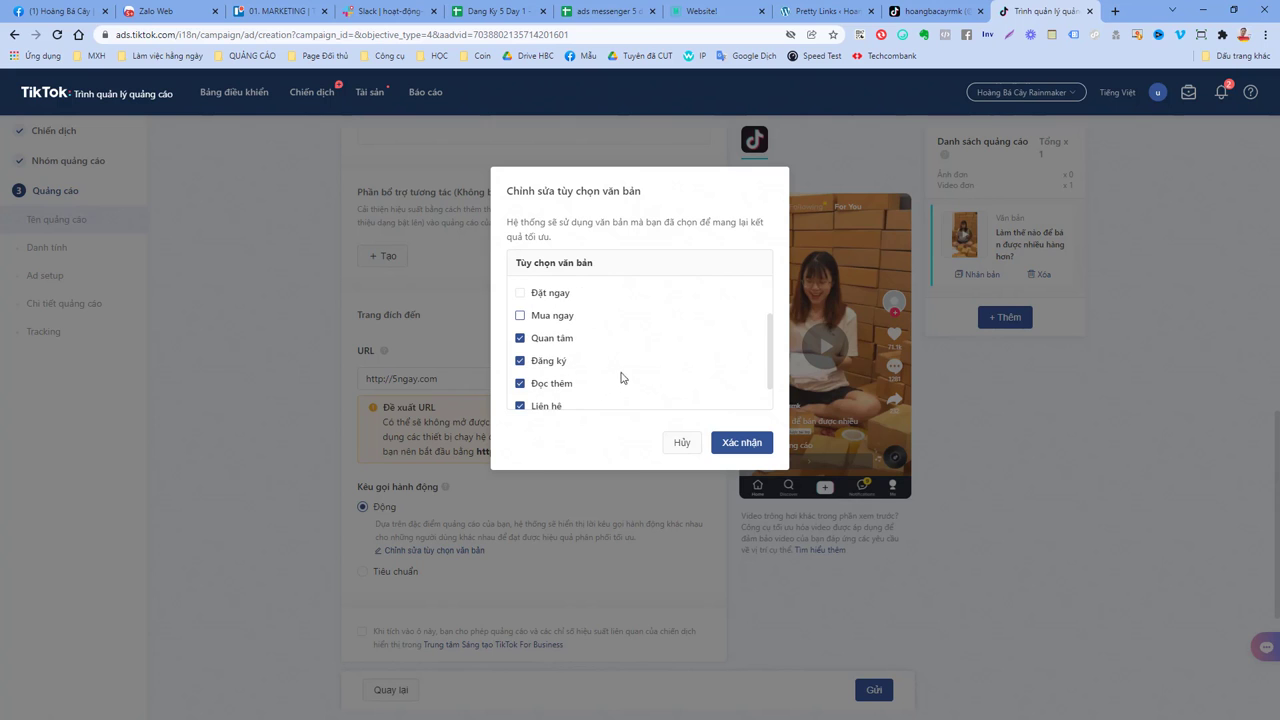
{"action": "left_click", "coordinate": [553, 386]}
{"action": "scroll", "coordinate": [626, 380], "scroll_direction": "down", "scroll_amount": 1}
{"action": "left_click", "coordinate": [522, 371]}
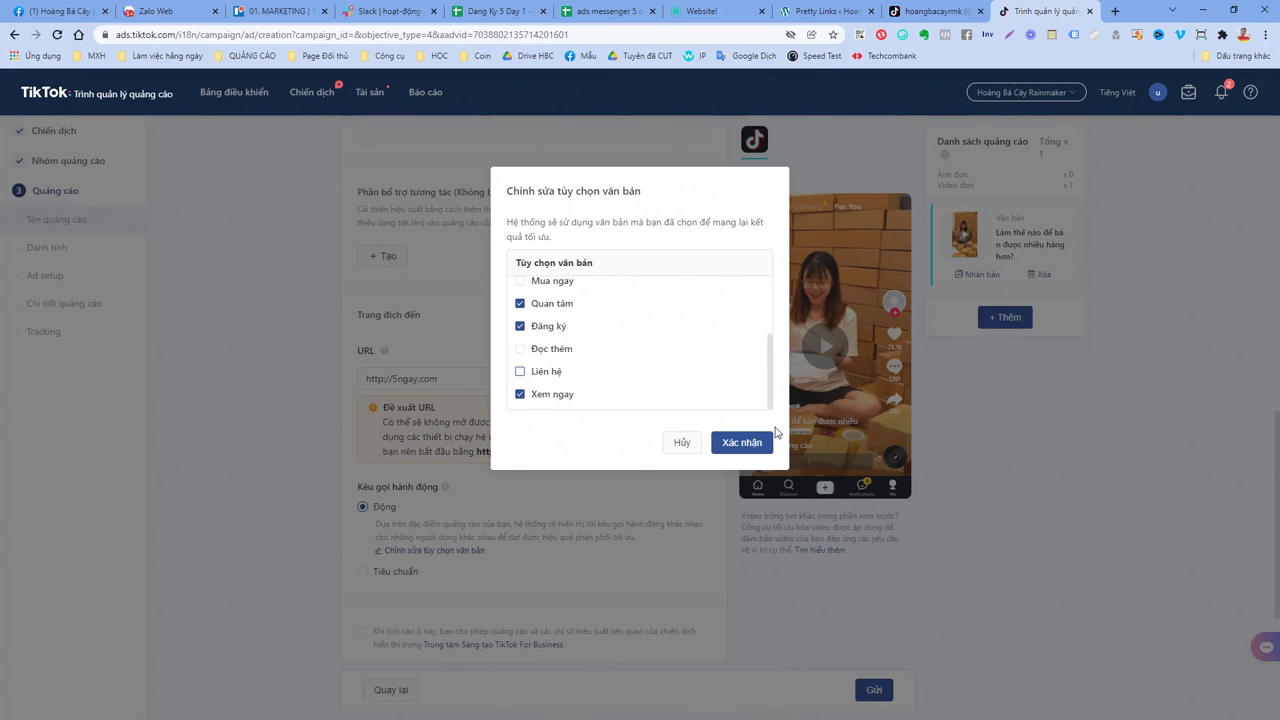
{"action": "left_click", "coordinate": [741, 443]}
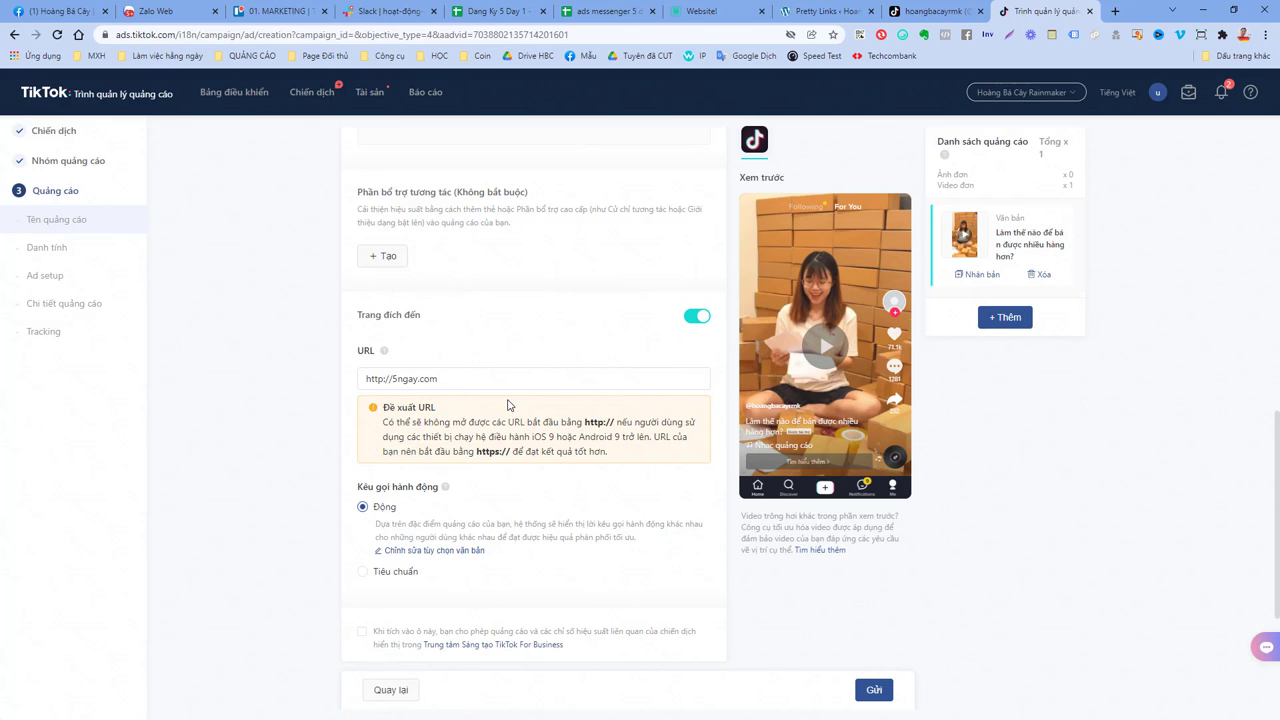
Step: Review the optional third-party tracking settings and the ad's video, landing page and call-to-action details
{"action": "scroll", "coordinate": [588, 474], "scroll_direction": "down", "scroll_amount": 3}
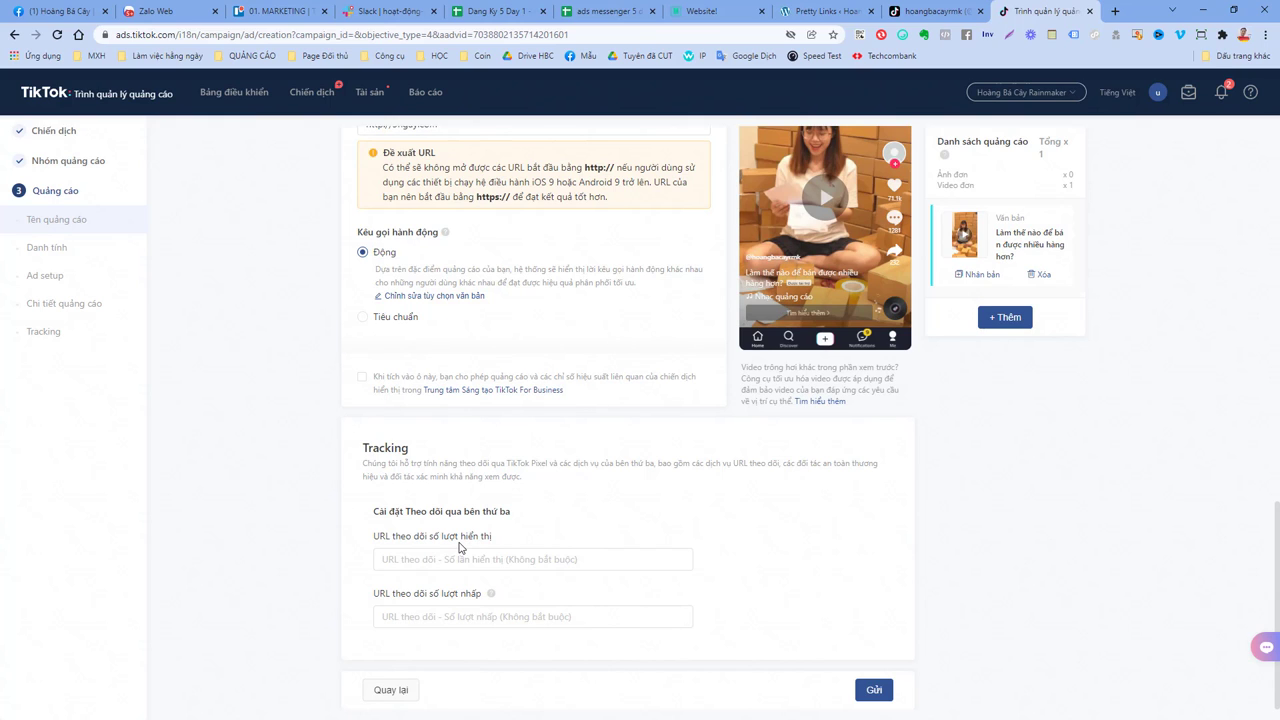
{"action": "left_click_drag", "start_coordinate": [370, 514], "coordinate": [538, 518]}
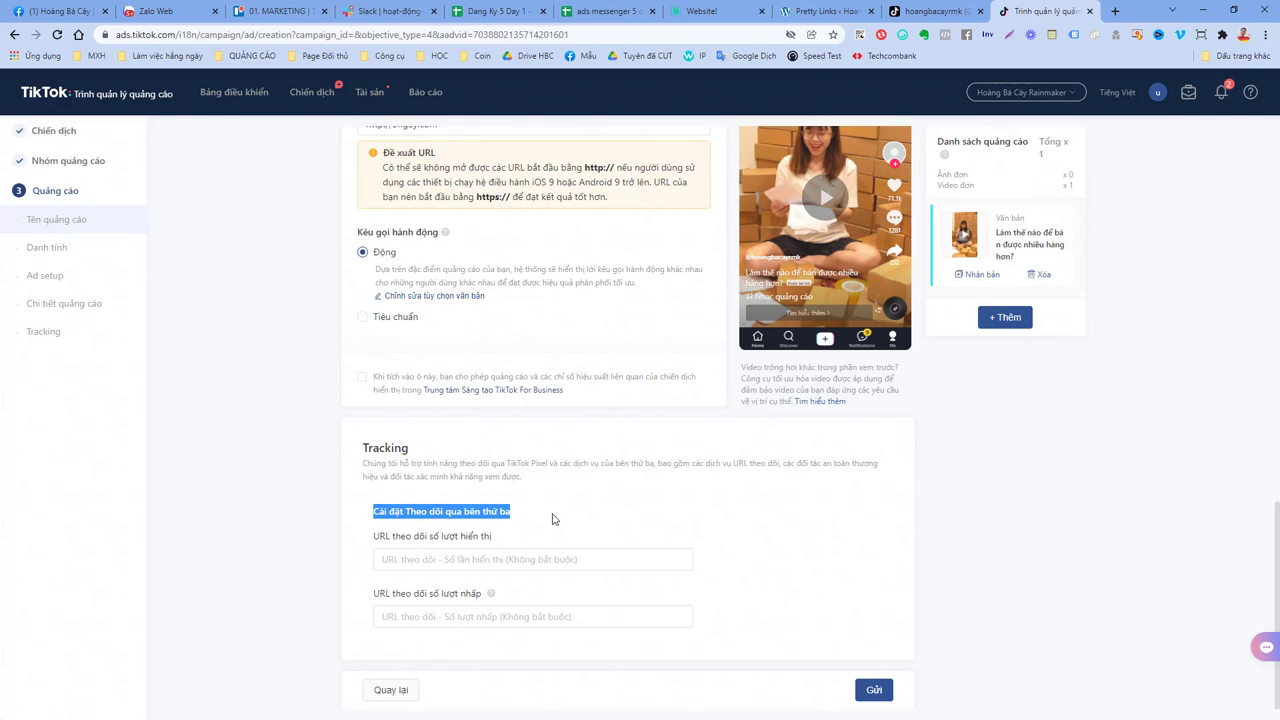
{"action": "scroll", "coordinate": [535, 458], "scroll_direction": "up", "scroll_amount": 5}
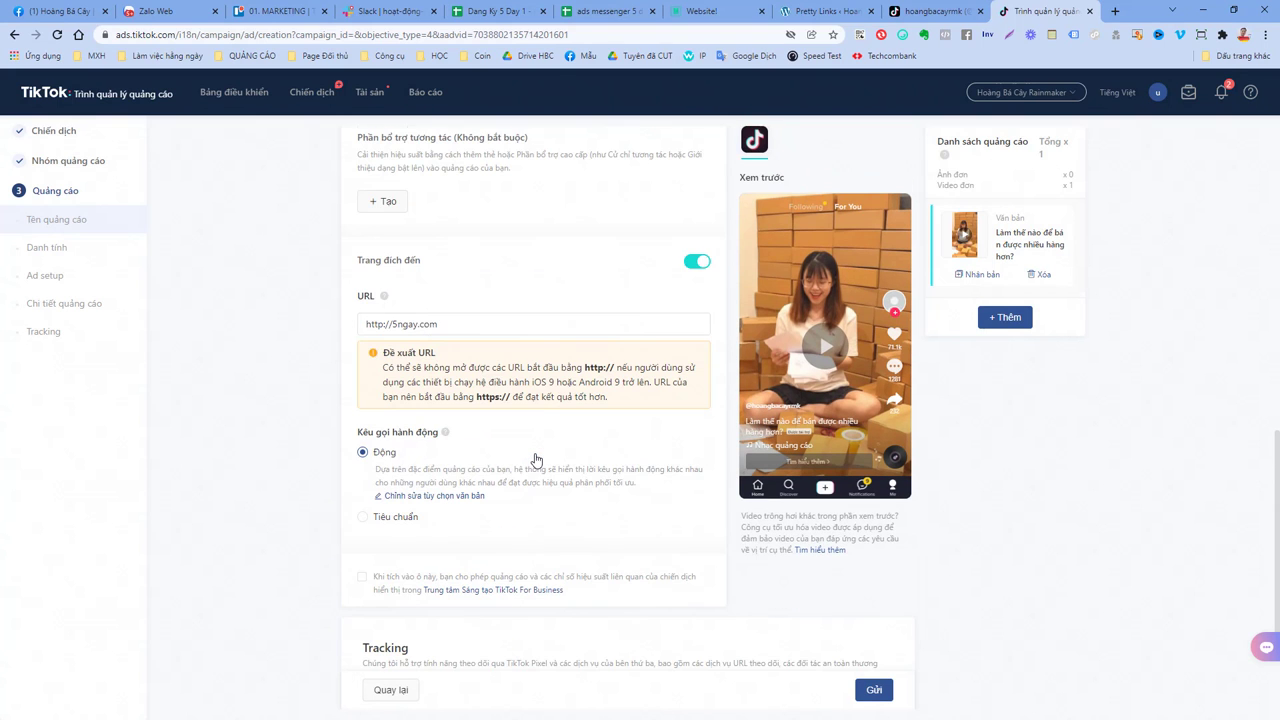
{"action": "scroll", "coordinate": [620, 482], "scroll_direction": "up", "scroll_amount": 5}
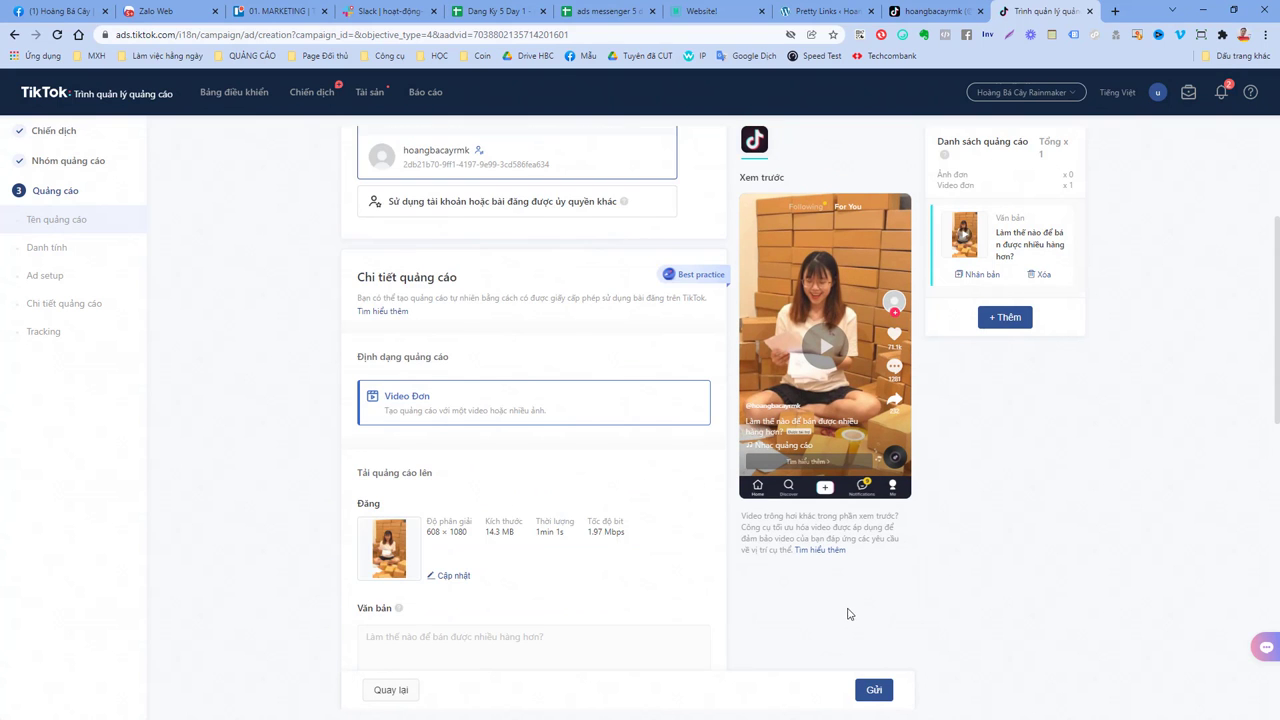
{"action": "scroll", "coordinate": [649, 565], "scroll_direction": "down", "scroll_amount": 8}
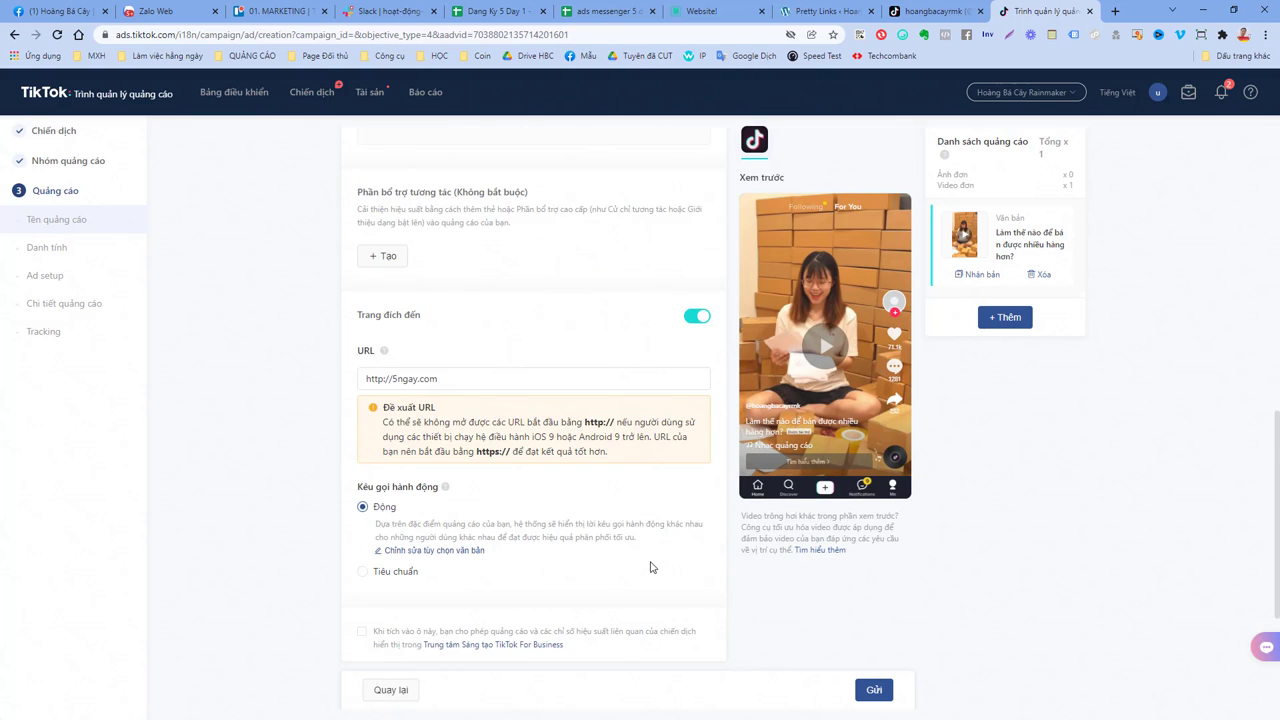
Step: Duplicate the ad in the ad list and check the posted videos on the account's TikTok profile page
{"action": "left_click", "coordinate": [979, 278]}
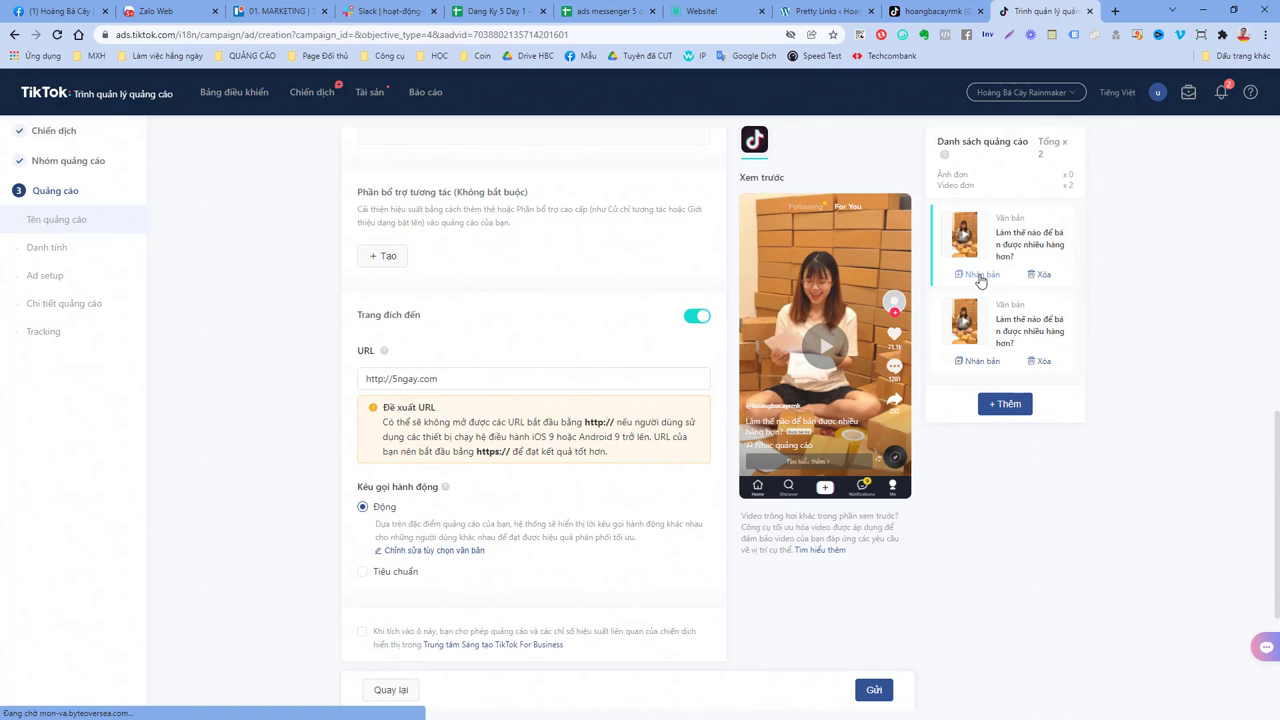
{"action": "left_click", "coordinate": [942, 11]}
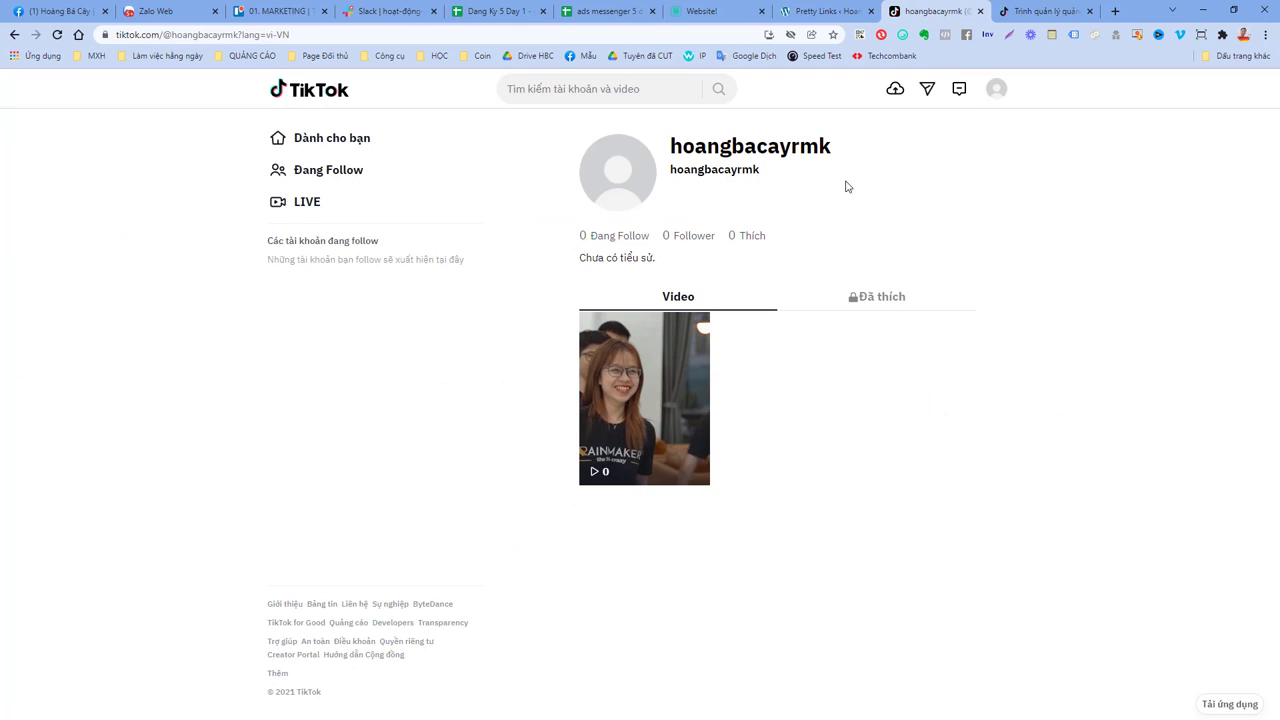
{"action": "key", "text": "ctrl+Tab"}
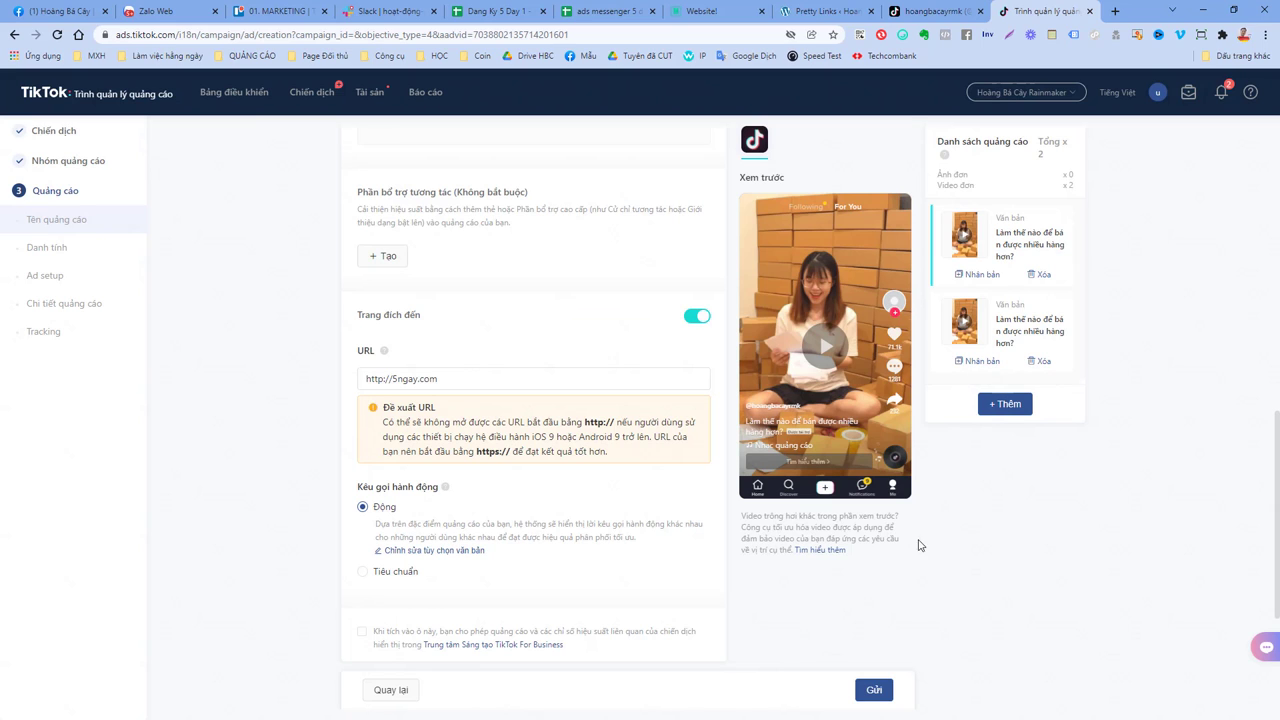
Step: Submit the campaign's ads with the third-party tracking URLs left empty
{"action": "scroll", "coordinate": [687, 518], "scroll_direction": "down", "scroll_amount": 3}
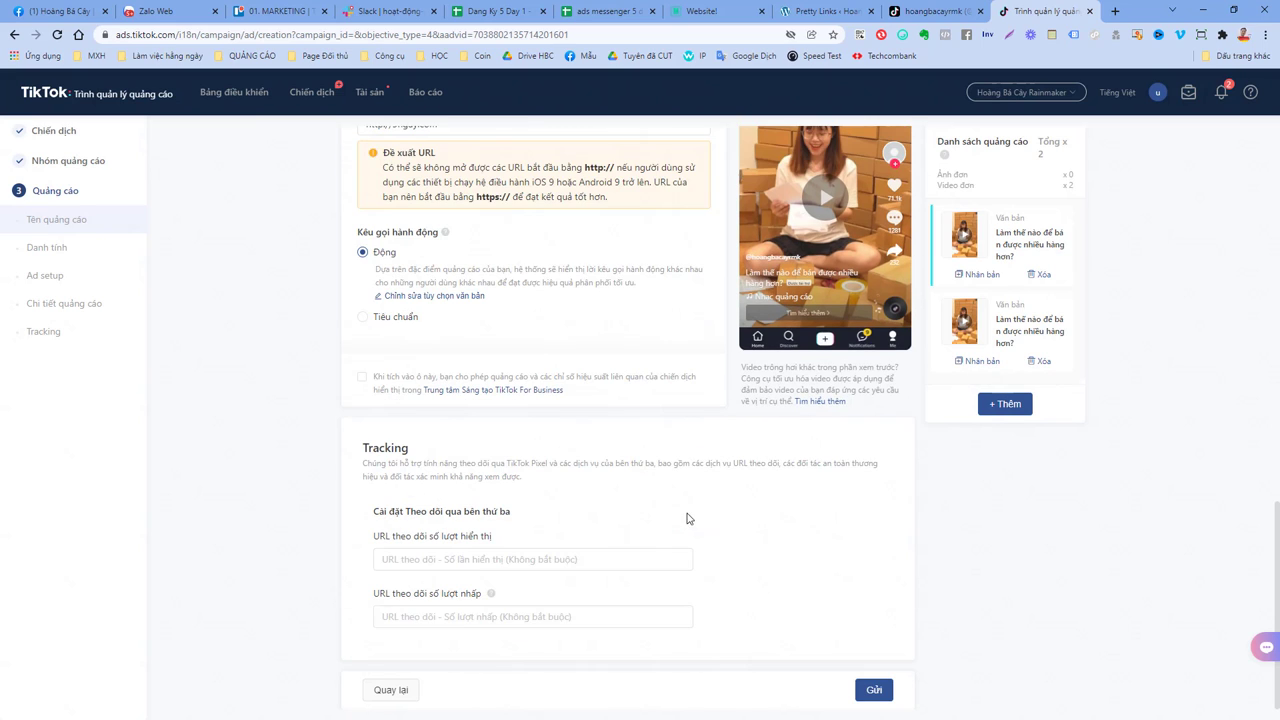
{"action": "left_click", "coordinate": [866, 699]}
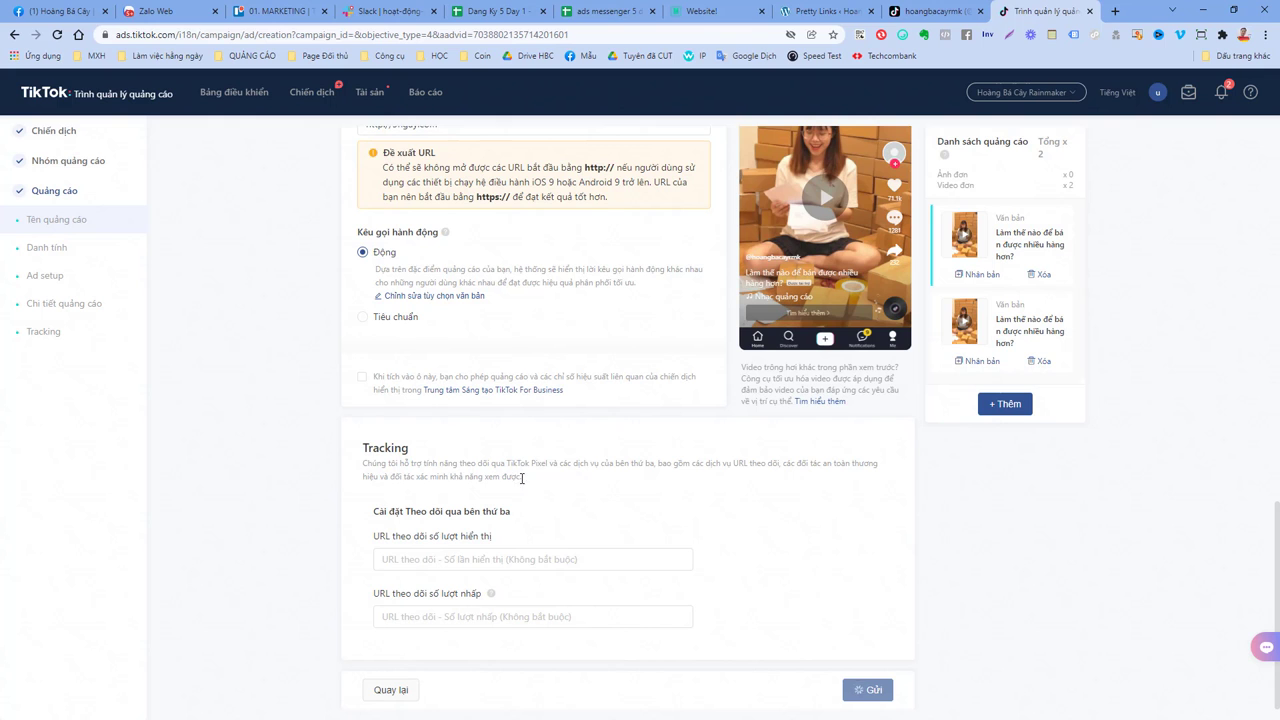